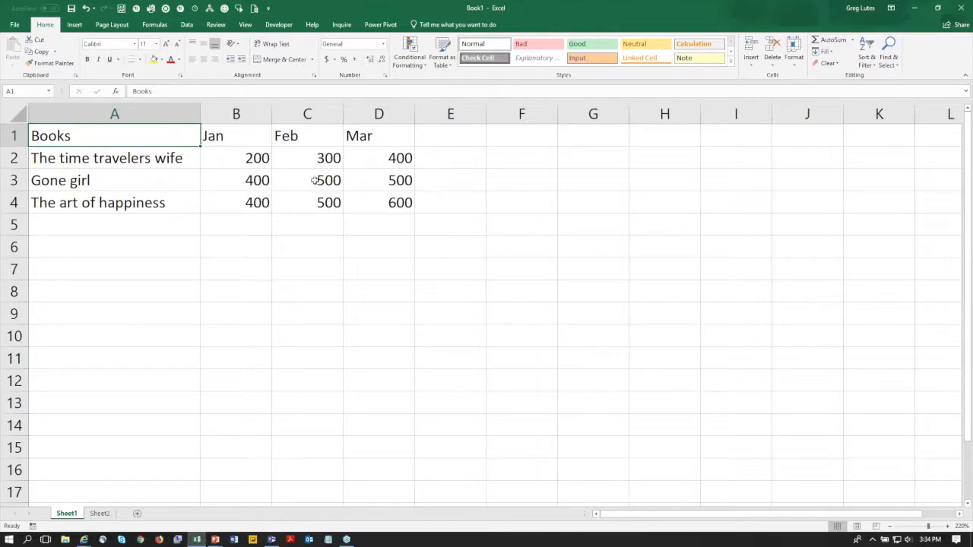
# Format the book data in A1:D4 as a table with headers, using Blue, Table Style Medium 9
pyautogui.click(439, 52)
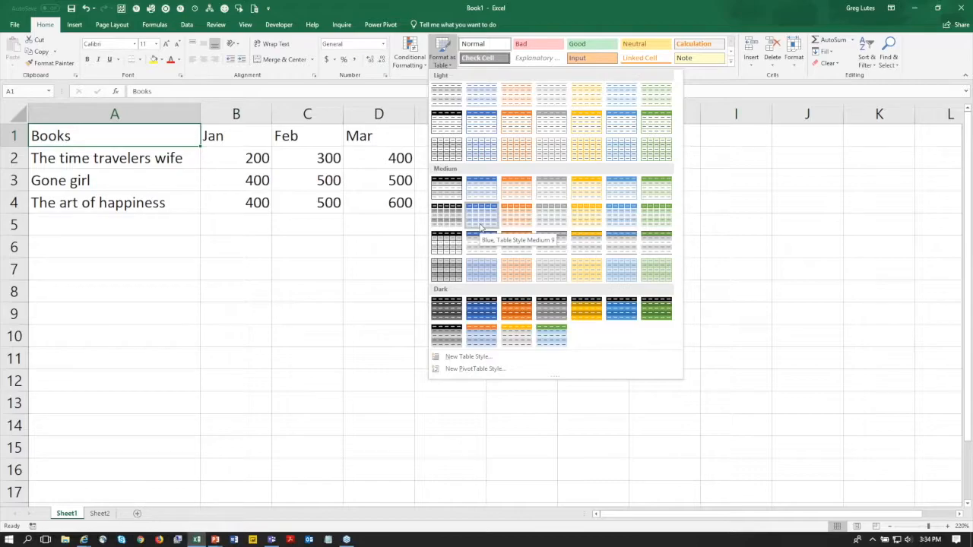
pyautogui.click(481, 229)
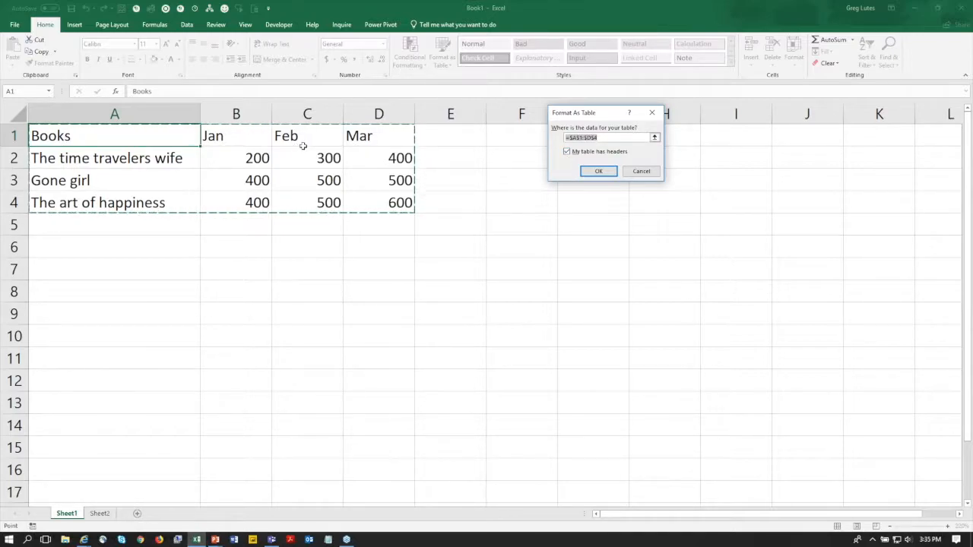
pyautogui.click(598, 172)
# Name the new book table Sales
pyautogui.click(230, 154)
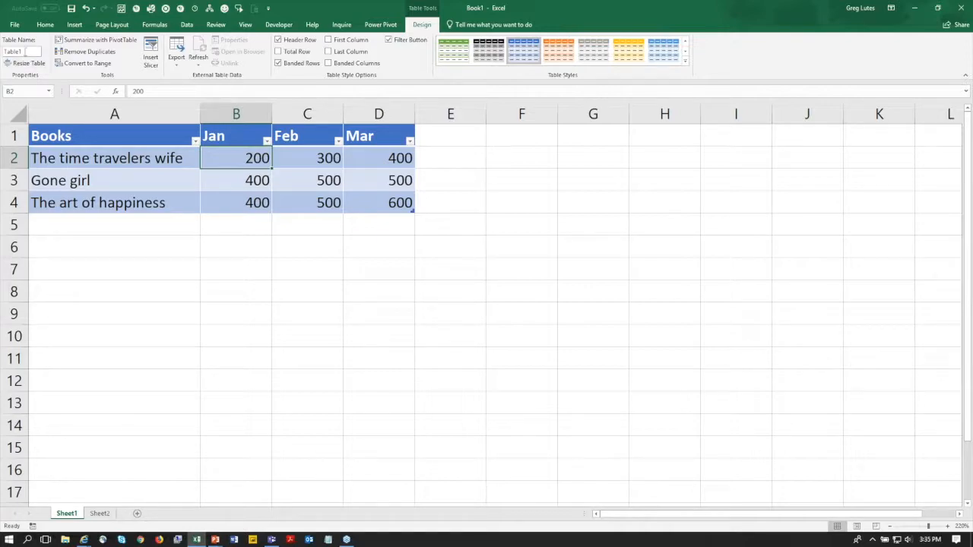
pyautogui.click(26, 52)
pyautogui.write('Sales')
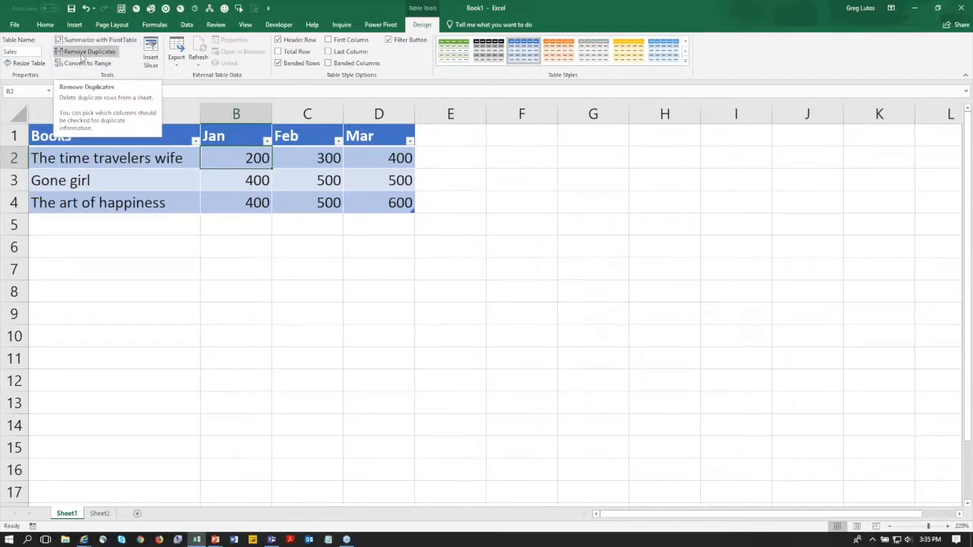
# Insert a slicer for the Books column of the Sales table
pyautogui.click(151, 61)
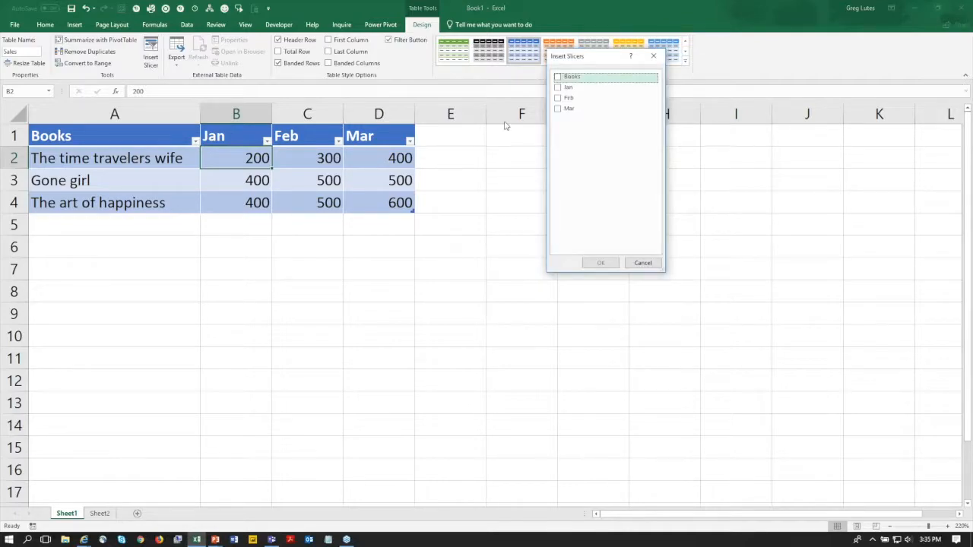
pyautogui.click(559, 77)
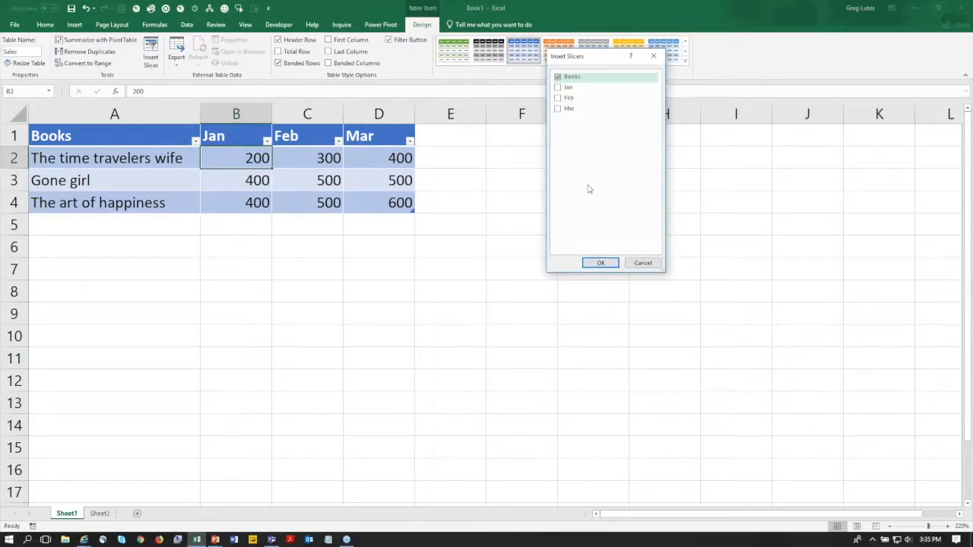
pyautogui.click(605, 263)
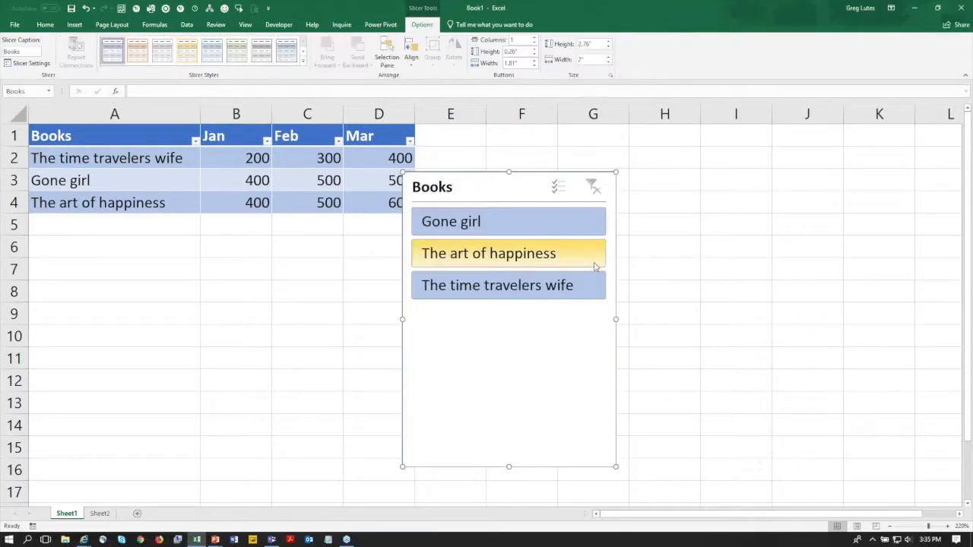
# Filter the table with the slicer to Gone girl and The time travelers wife, and clear the filter
pyautogui.click(487, 223)
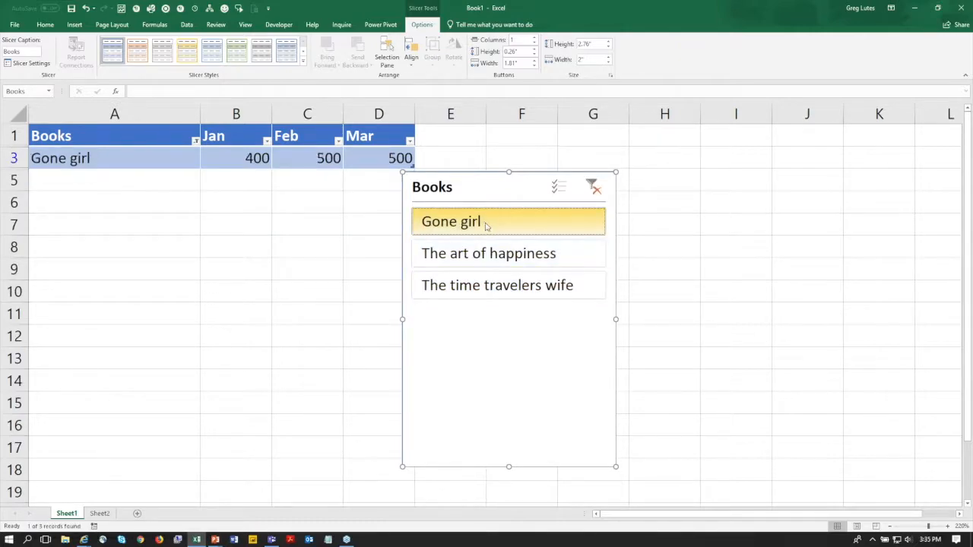
pyautogui.keyDown('ctrl'); pyautogui.click(511, 285); pyautogui.keyUp('ctrl')
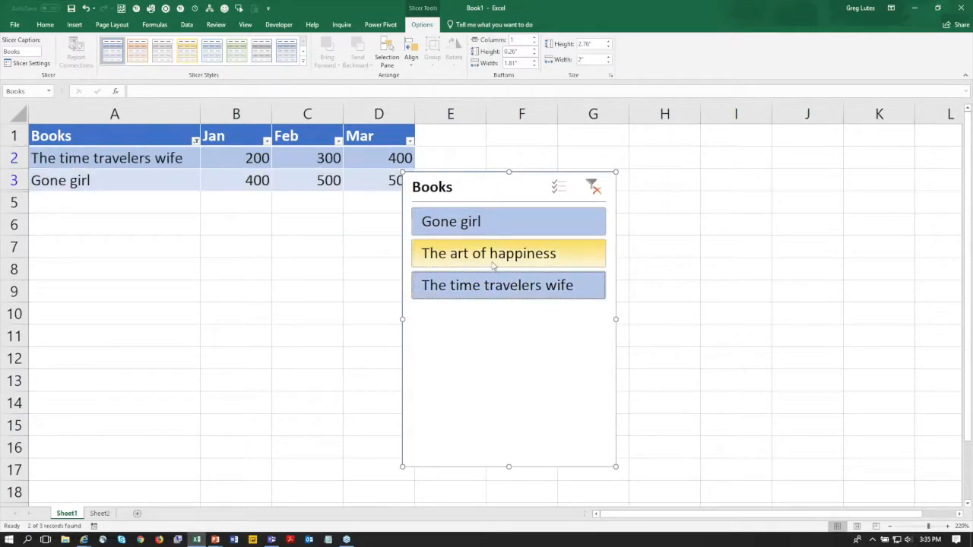
pyautogui.click(594, 187)
# Add a total row to the Sales table and move the Books slicer clear of the Mar column
pyautogui.click(233, 172)
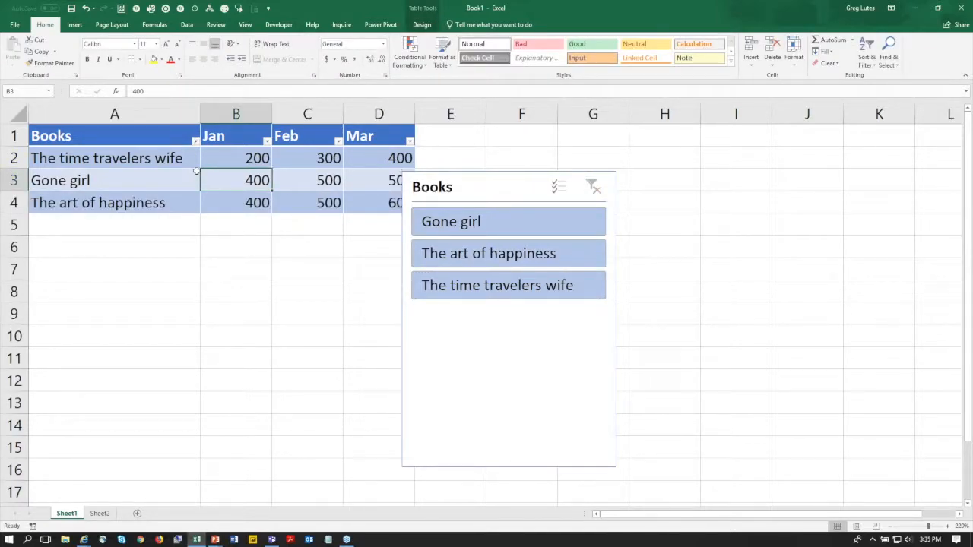
pyautogui.click(430, 24)
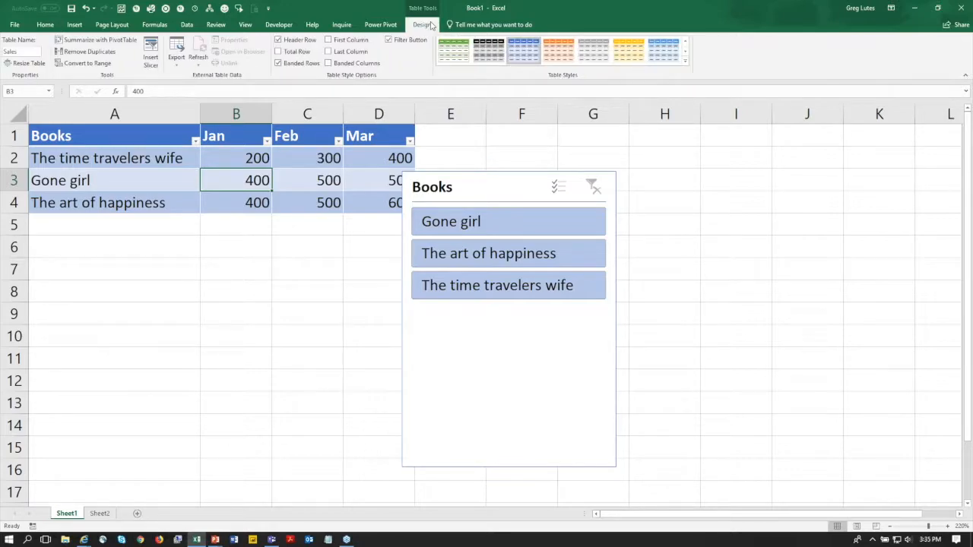
pyautogui.click(283, 261)
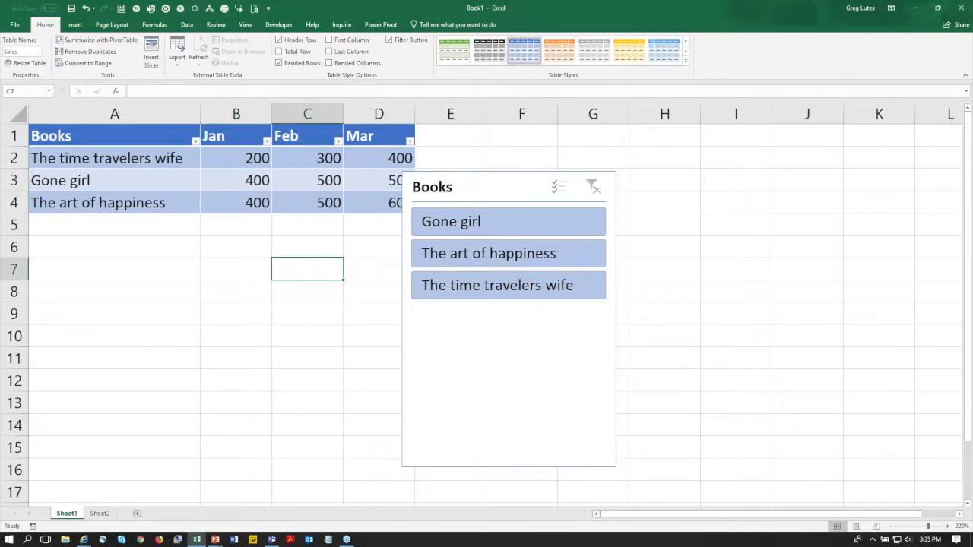
pyautogui.click(289, 171)
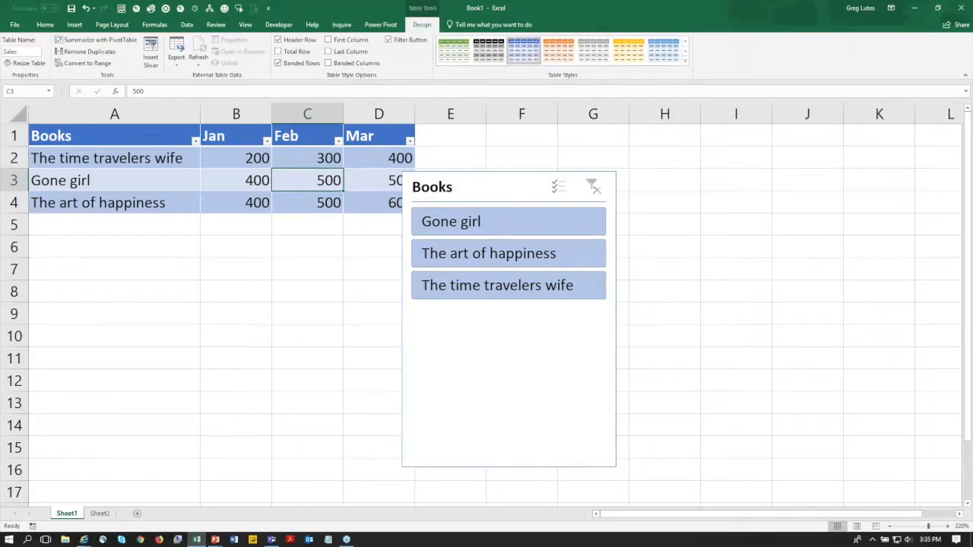
pyautogui.click(278, 53)
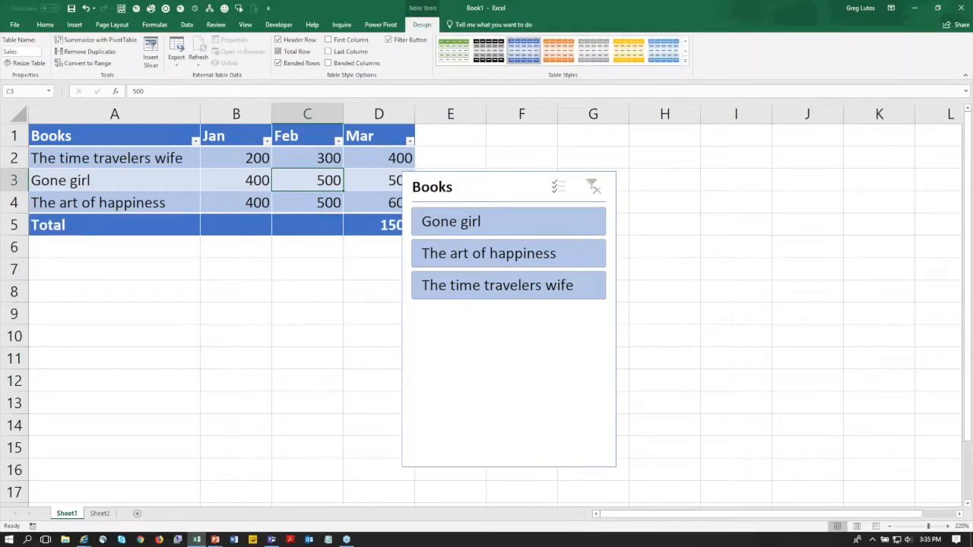
pyautogui.moveTo(513, 184); pyautogui.dragTo(610, 177)
pyautogui.click(378, 136)
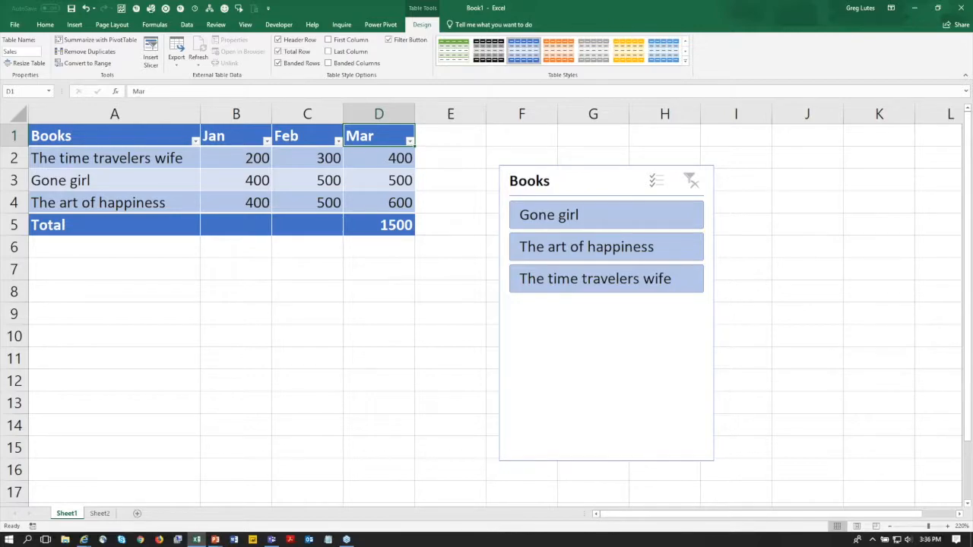
# Set the total row to Sum for the Jan and Feb columns
pyautogui.click(242, 225)
pyautogui.click(276, 231)
pyautogui.click(221, 332)
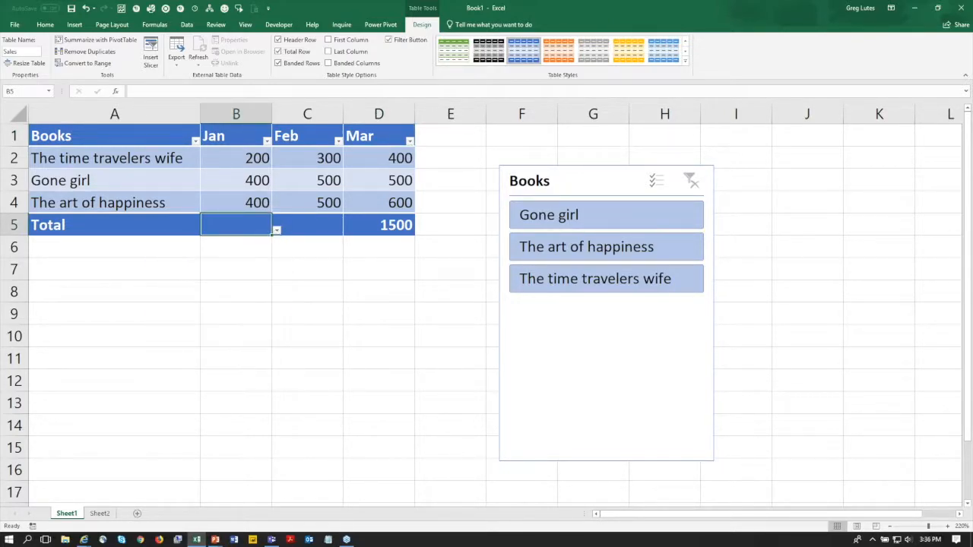
pyautogui.click(307, 224)
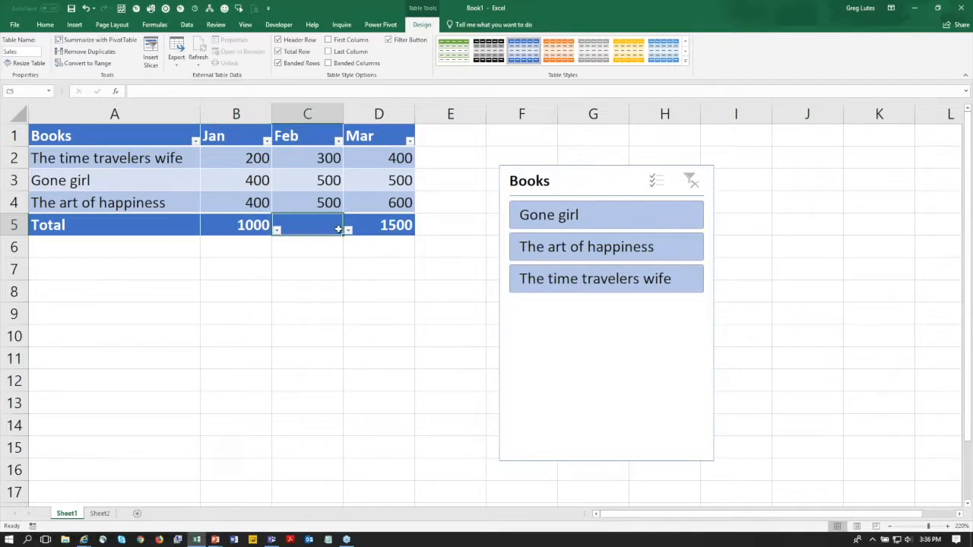
pyautogui.click(348, 231)
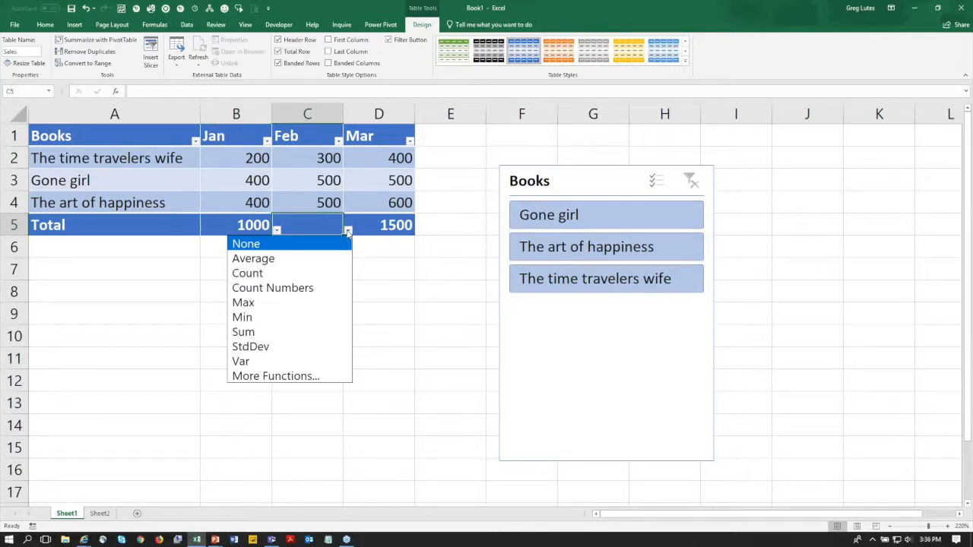
pyautogui.click(262, 333)
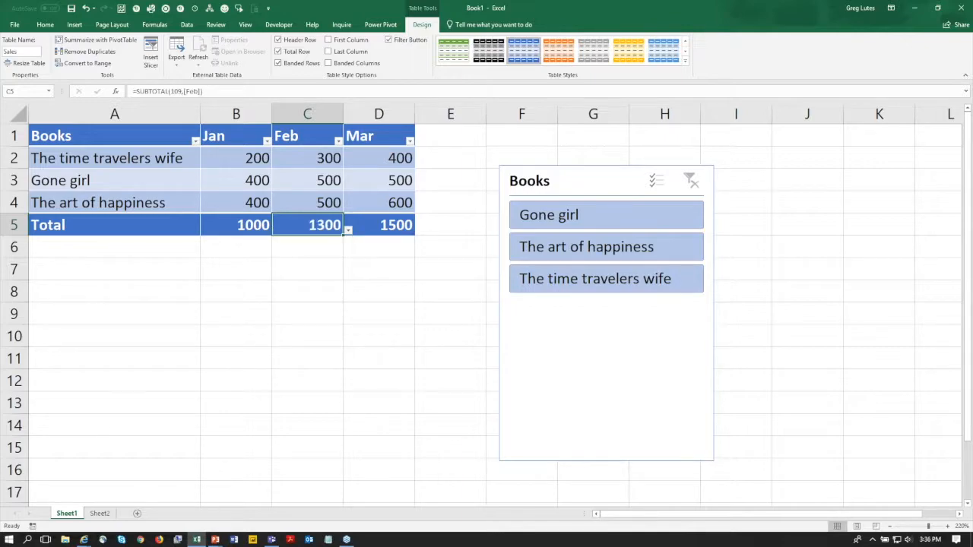
# Use the slicer to filter the table to The art of happiness and Gone girl, and clear the filter
pyautogui.click(249, 172)
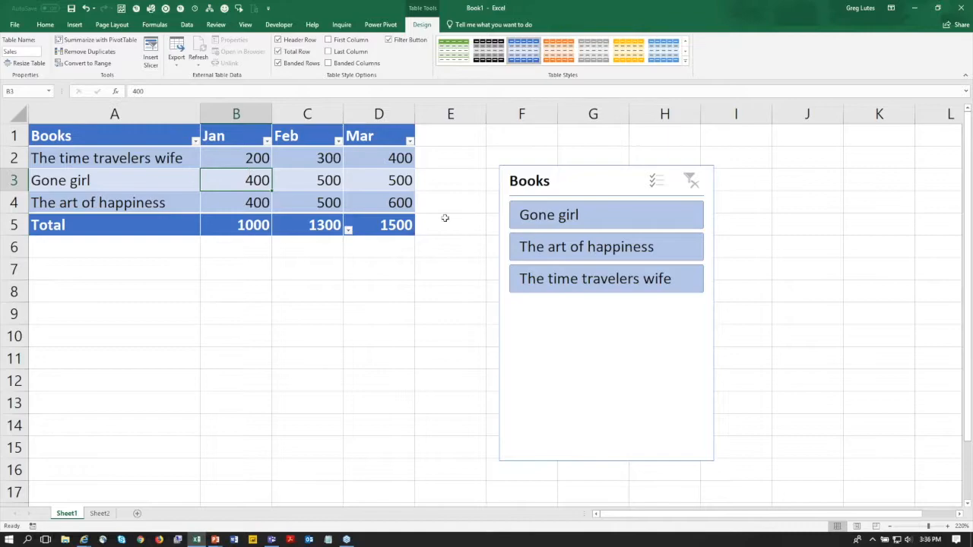
pyautogui.click(612, 257)
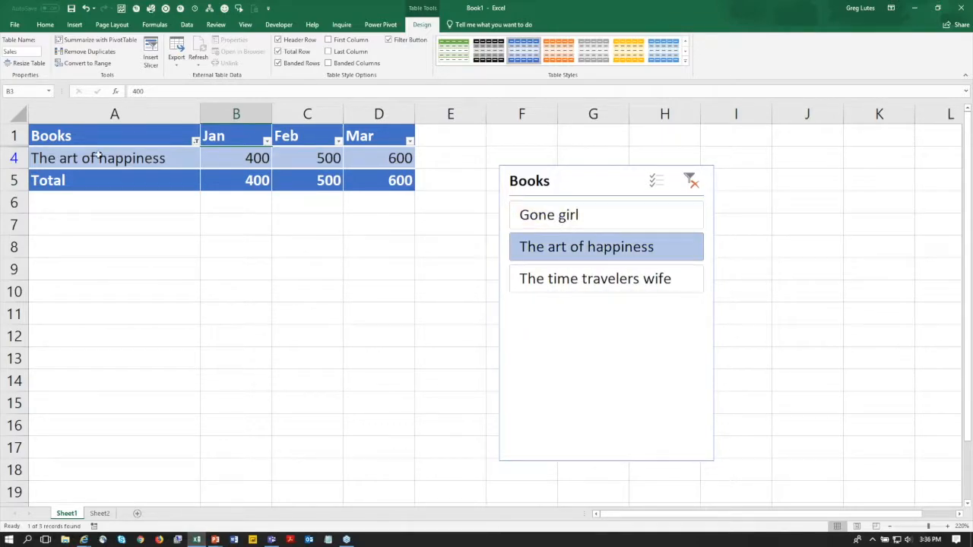
pyautogui.keyDown('ctrl'); pyautogui.click(578, 215); pyautogui.keyUp('ctrl')
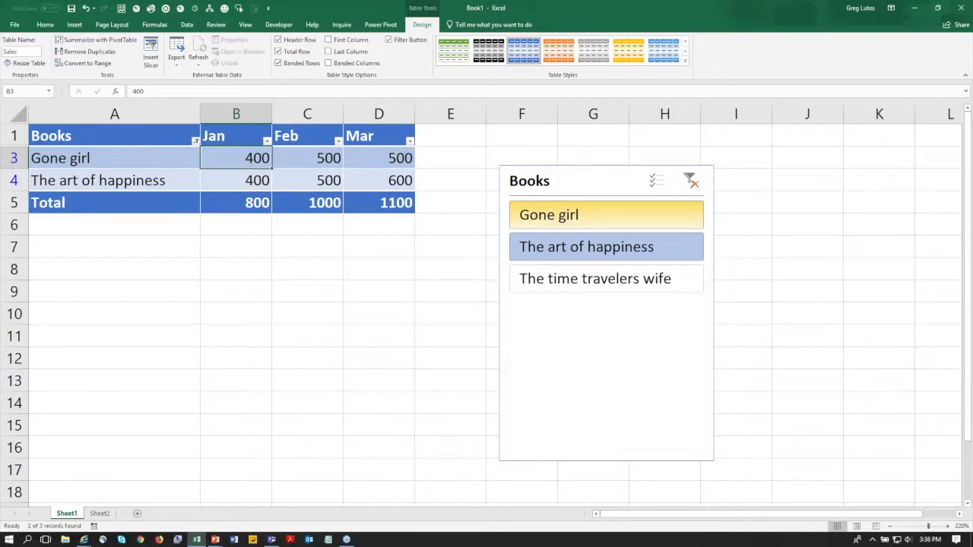
pyautogui.click(692, 181)
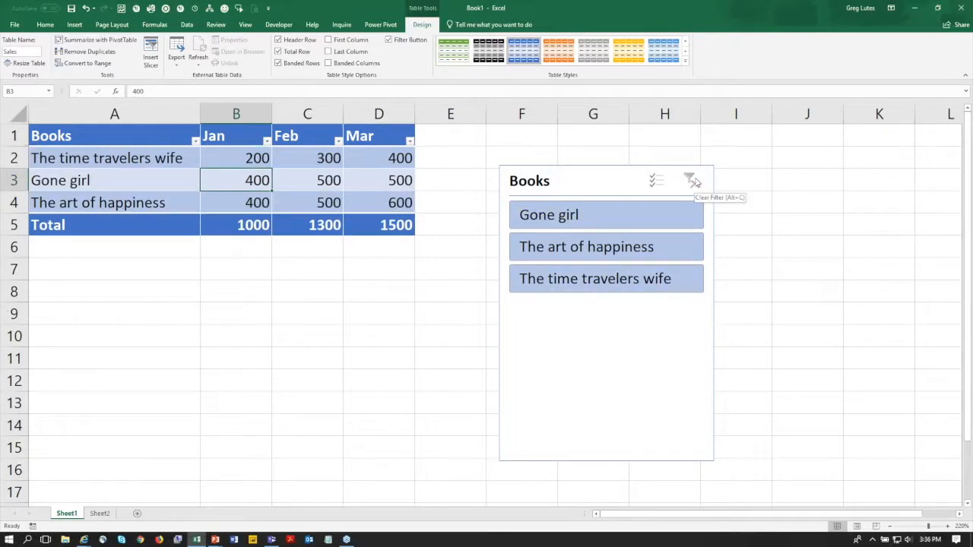
# Move the Books slicer below the table and place a clustered column chart of the Sales table beside it
pyautogui.moveTo(544, 181); pyautogui.dragTo(74, 275)
pyautogui.click(224, 180)
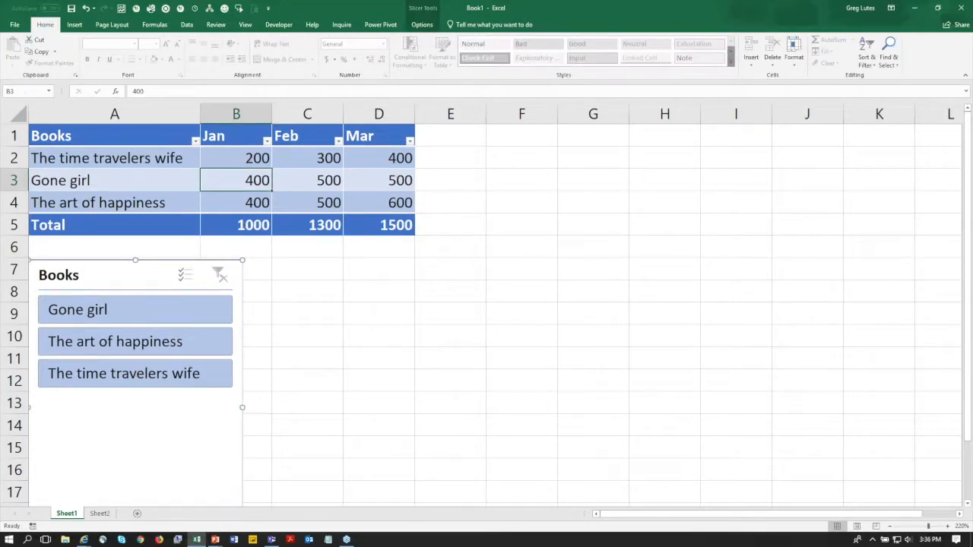
pyautogui.click(74, 26)
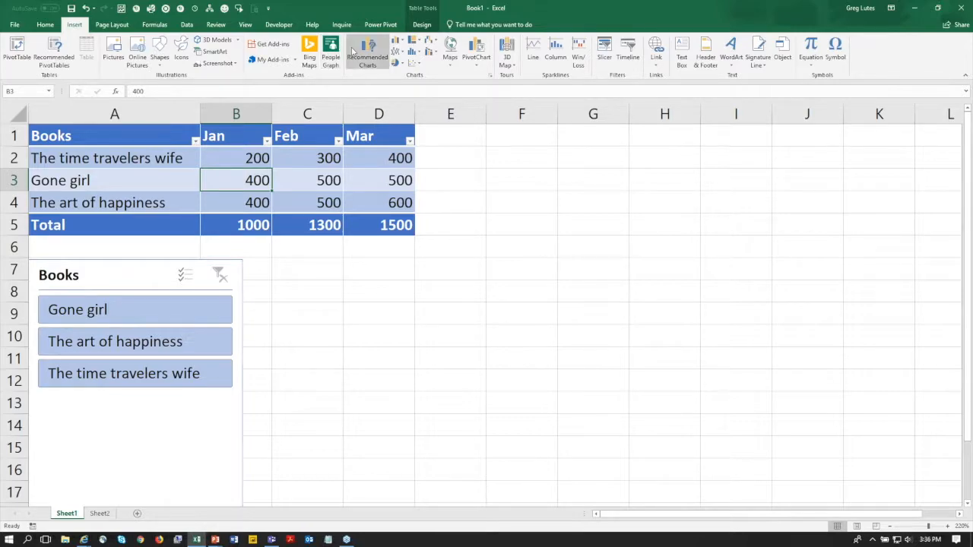
pyautogui.click(397, 44)
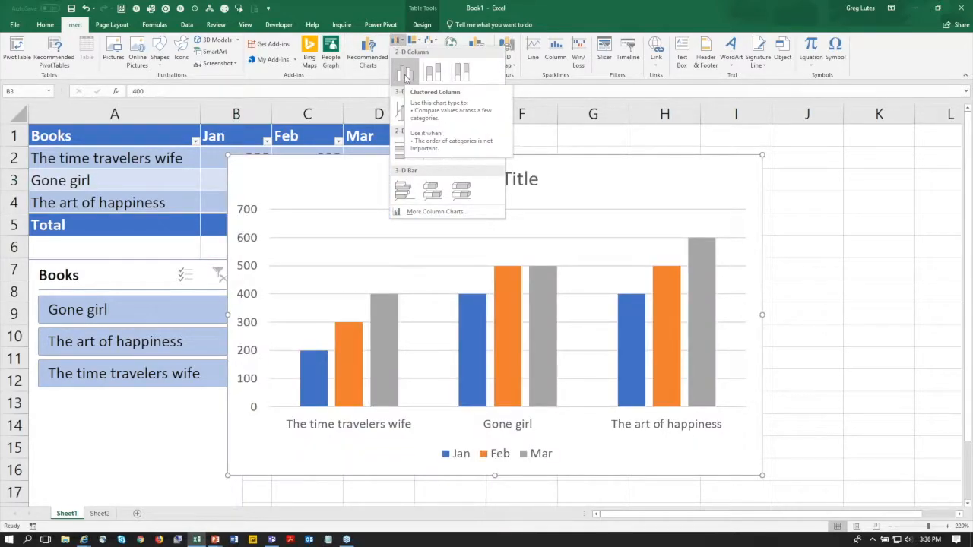
pyautogui.click(405, 76)
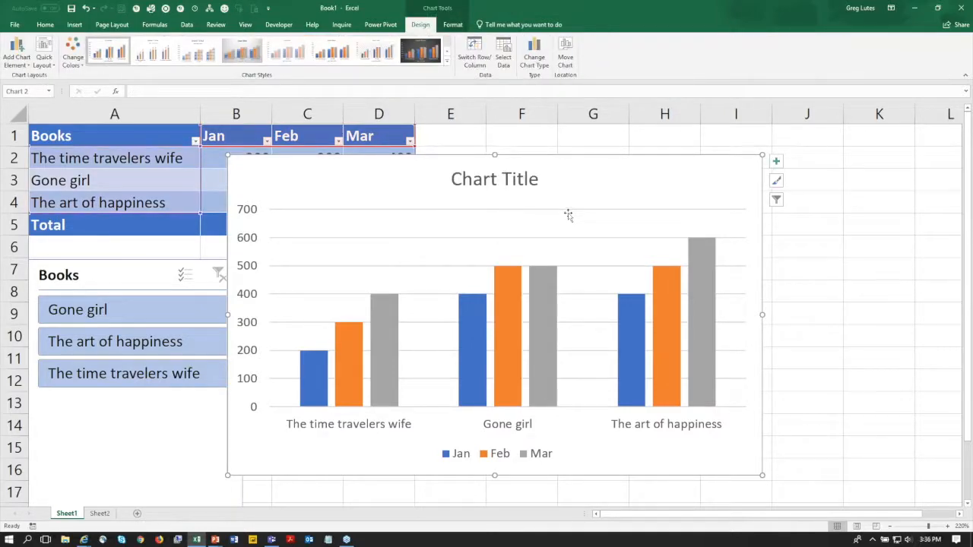
pyautogui.moveTo(600, 201)
pyautogui.mouseDown()
pyautogui.moveTo(686, 230)
pyautogui.moveTo(715, 185)
pyautogui.moveTo(768, 158)
pyautogui.moveTo(700, 276)
pyautogui.moveTo(625, 278)
pyautogui.moveTo(625, 260)
pyautogui.mouseUp()
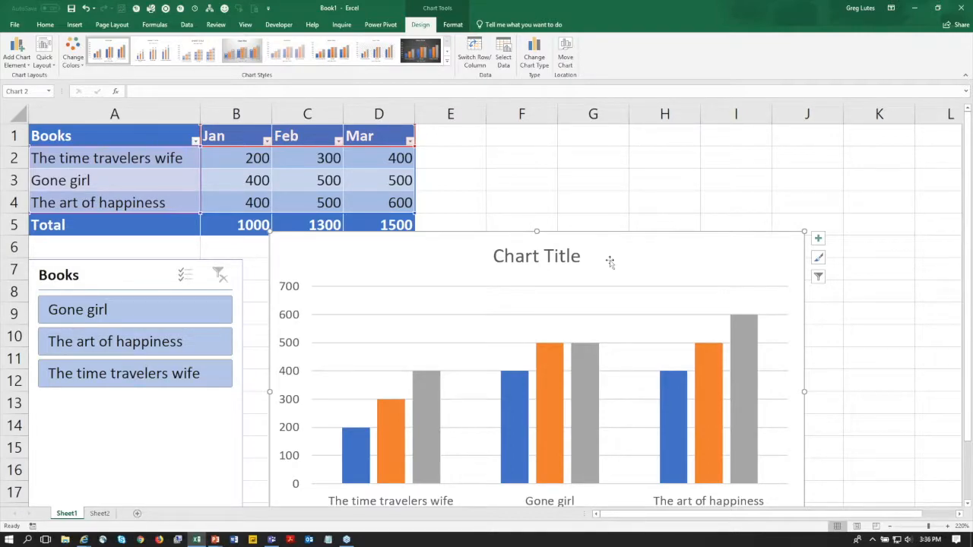
# Filter the table and chart to Gone girl and The art of happiness through the slicer, and clear the filter
pyautogui.click(118, 313)
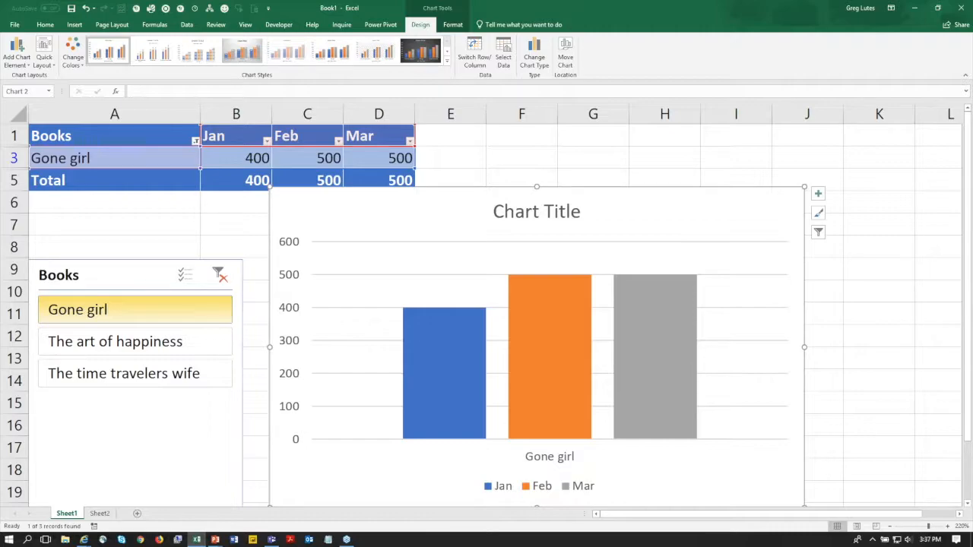
pyautogui.keyDown('ctrl'); pyautogui.click(141, 344); pyautogui.keyUp('ctrl')
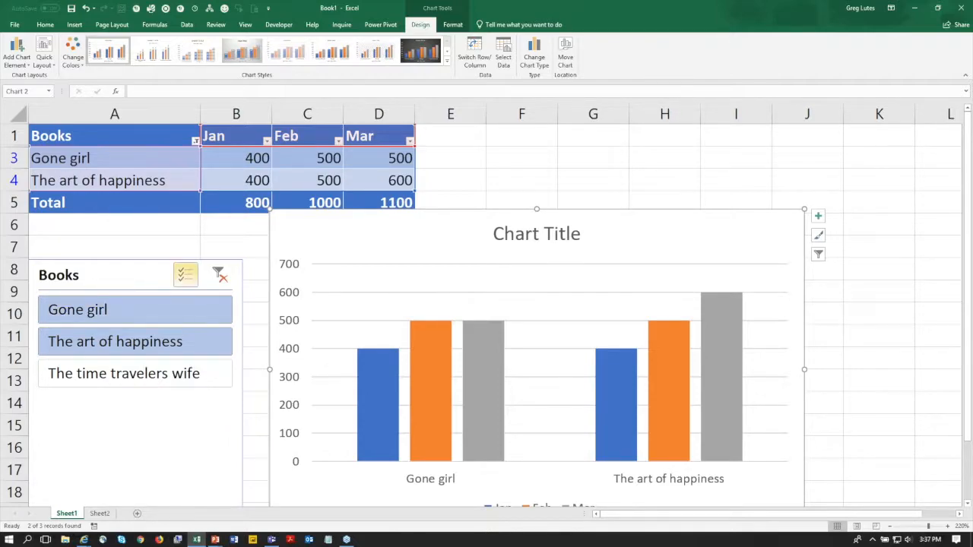
pyautogui.click(220, 279)
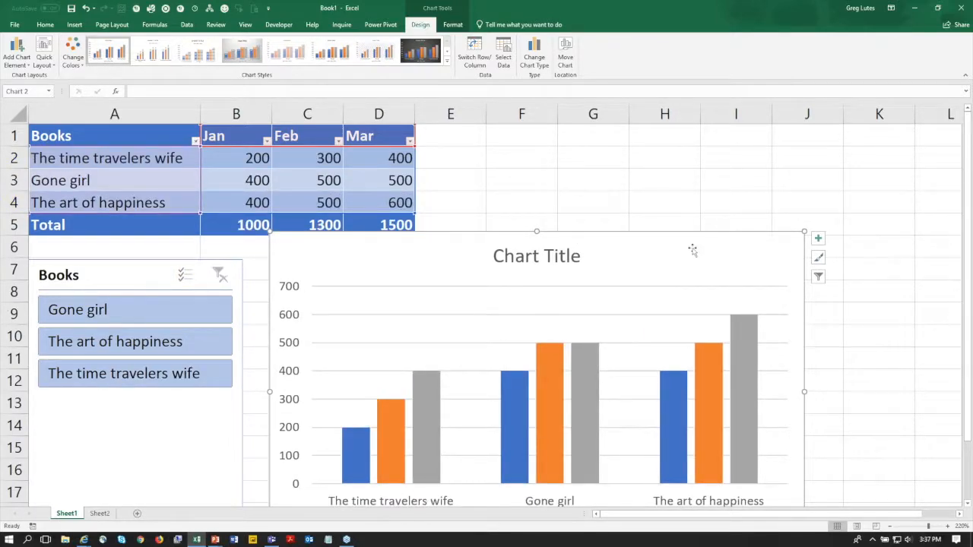
# Delete the column chart and the Books slicer from the sheet
pyautogui.press('Delete')
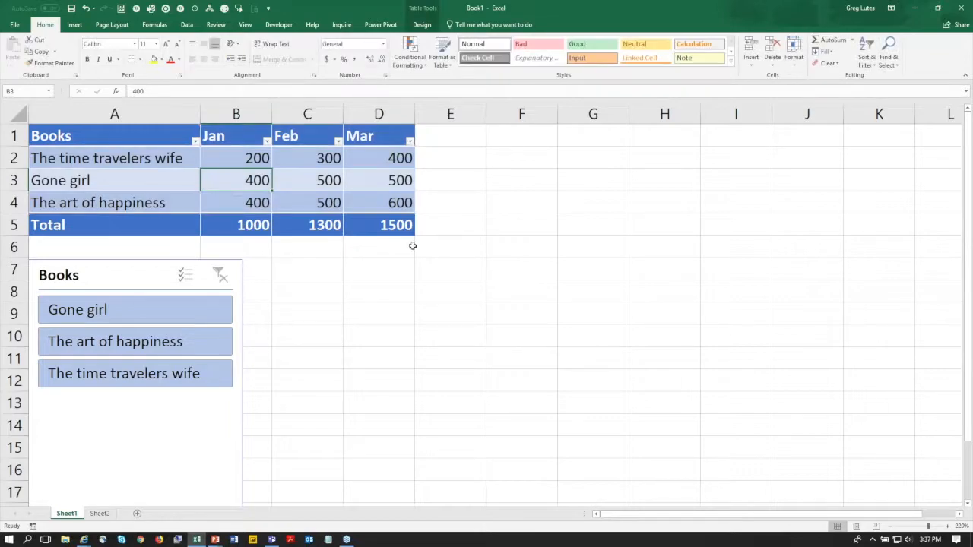
pyautogui.moveTo(115, 279); pyautogui.dragTo(611, 174)
pyautogui.press('Delete')
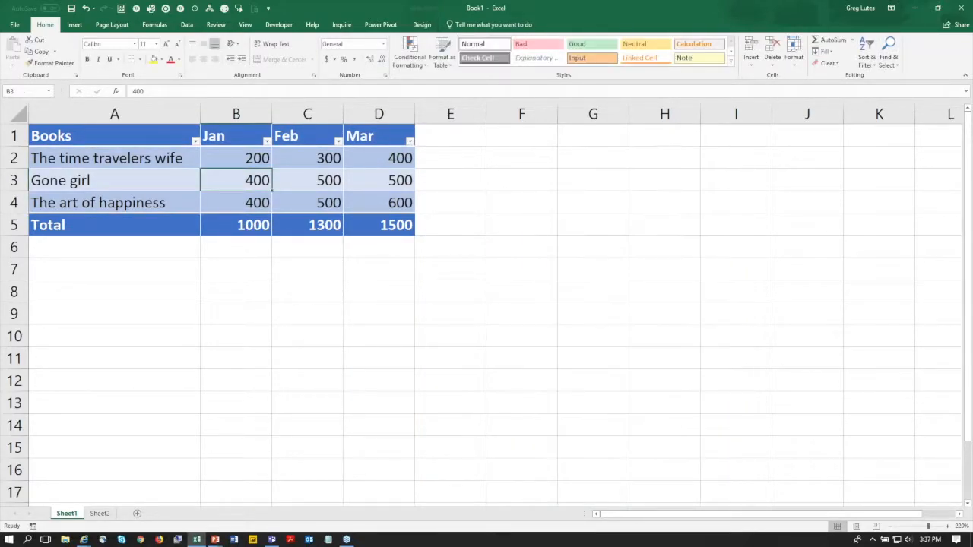
# Extend the table with a new column headed Total in cell E1
pyautogui.click(439, 136)
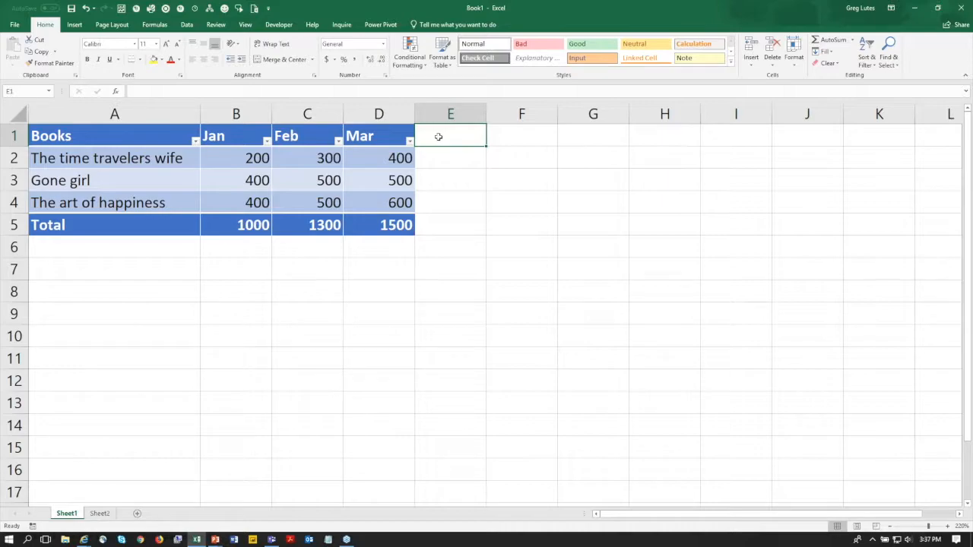
pyautogui.write('Total')
pyautogui.press('Return')
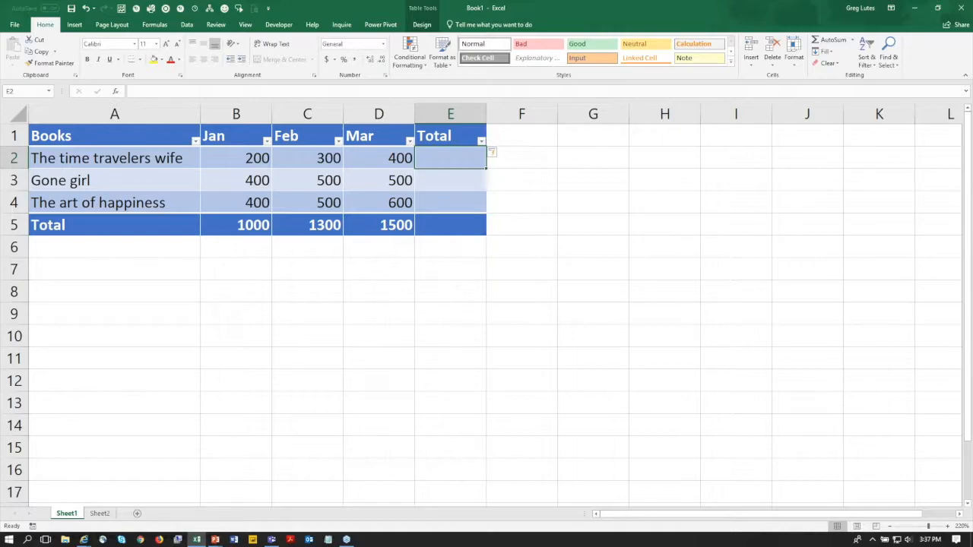
# Enter the formula =SUM(B2:D2) in cell E2 so the Total column adds the three months for every book
pyautogui.write('=sum(')
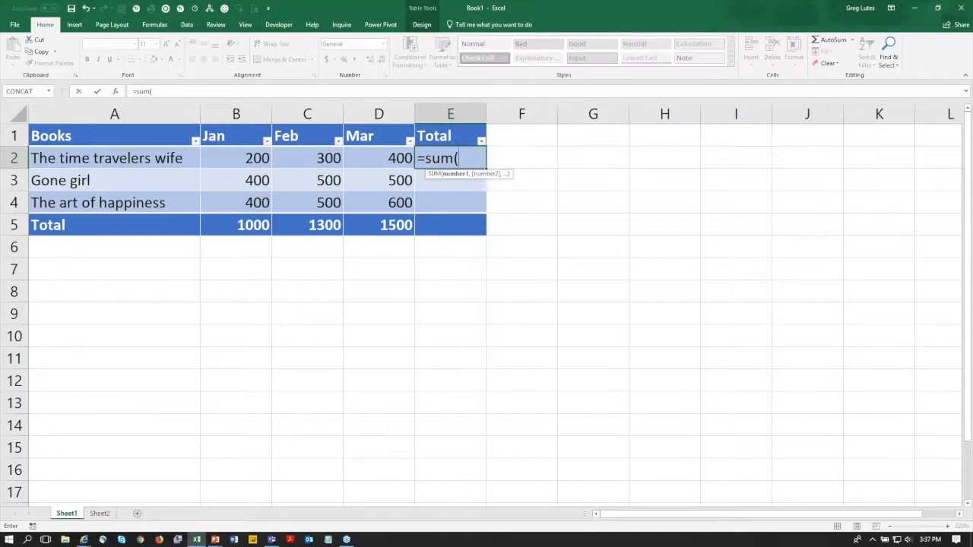
pyautogui.write('B')
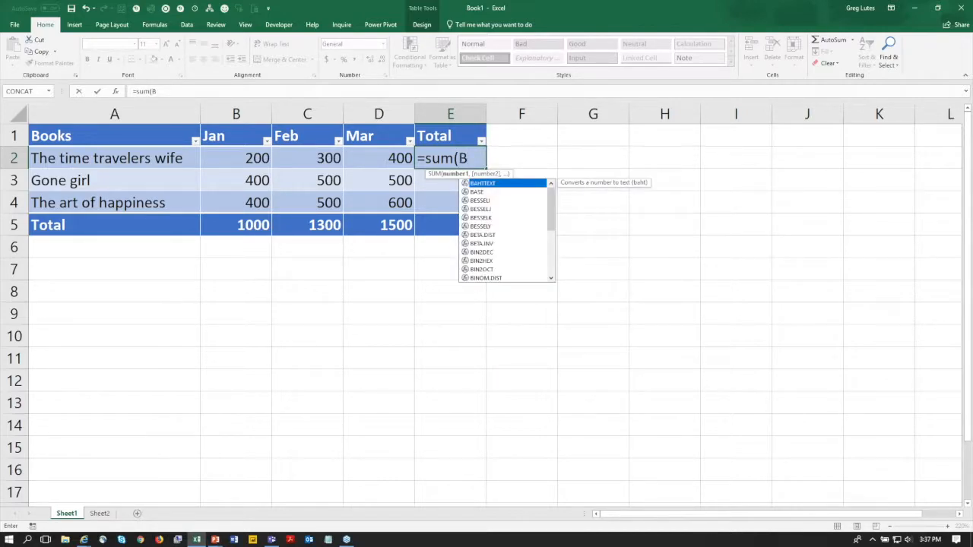
pyautogui.write('2:B')
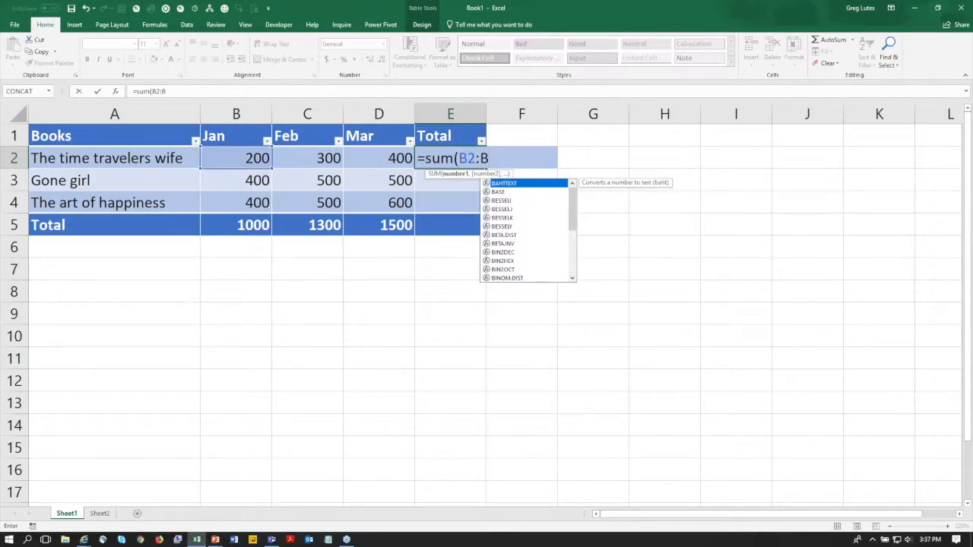
pyautogui.write('3')
pyautogui.press('BackSpace')
pyautogui.press('BackSpace')
pyautogui.write('D2')
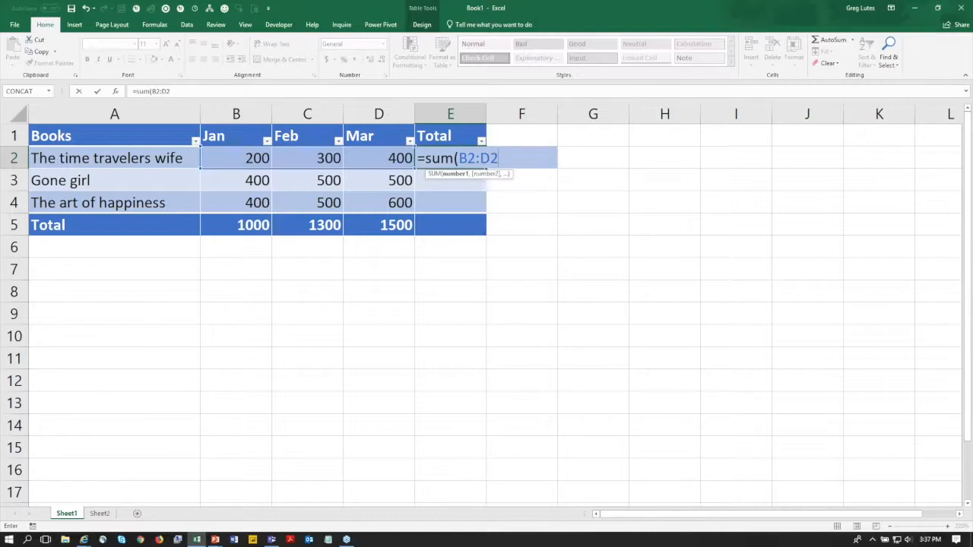
pyautogui.write(')')
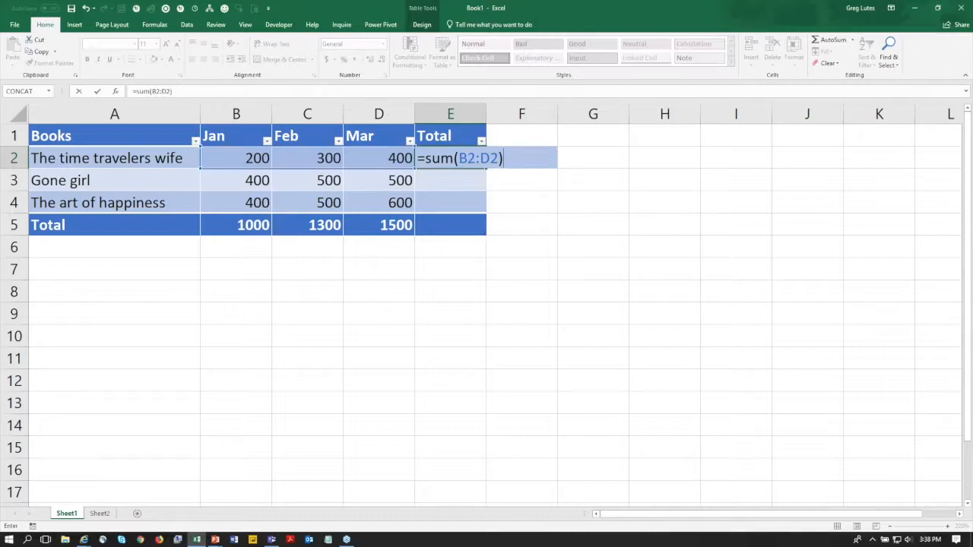
pyautogui.press('Return')
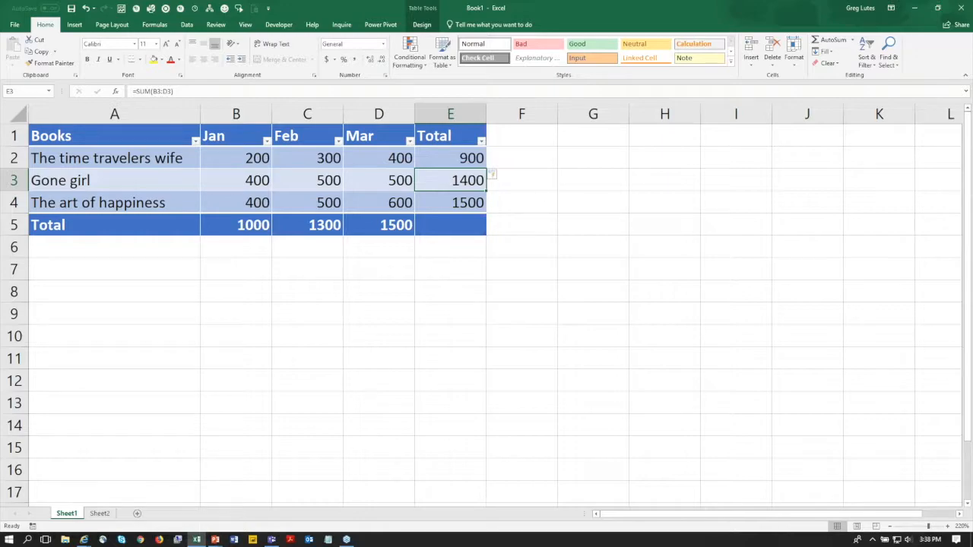
# Set the total row of the Total column to Sum in E5, and check the total-row formulas of the three months
pyautogui.click(458, 224)
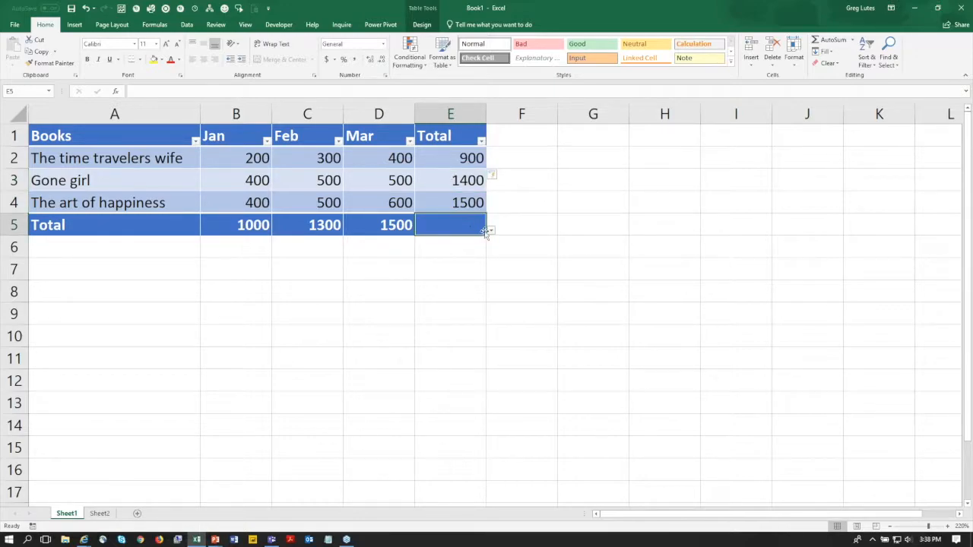
pyautogui.click(491, 229)
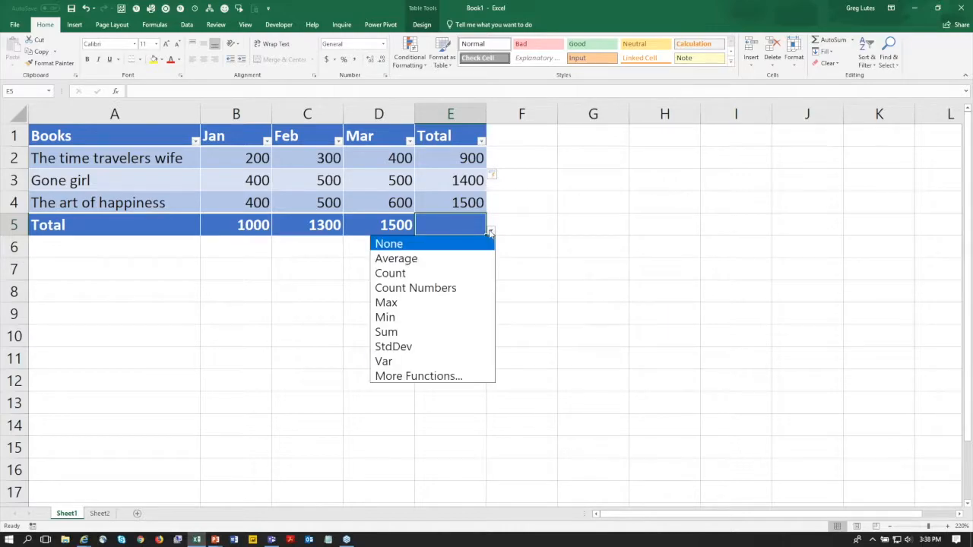
pyautogui.click(415, 332)
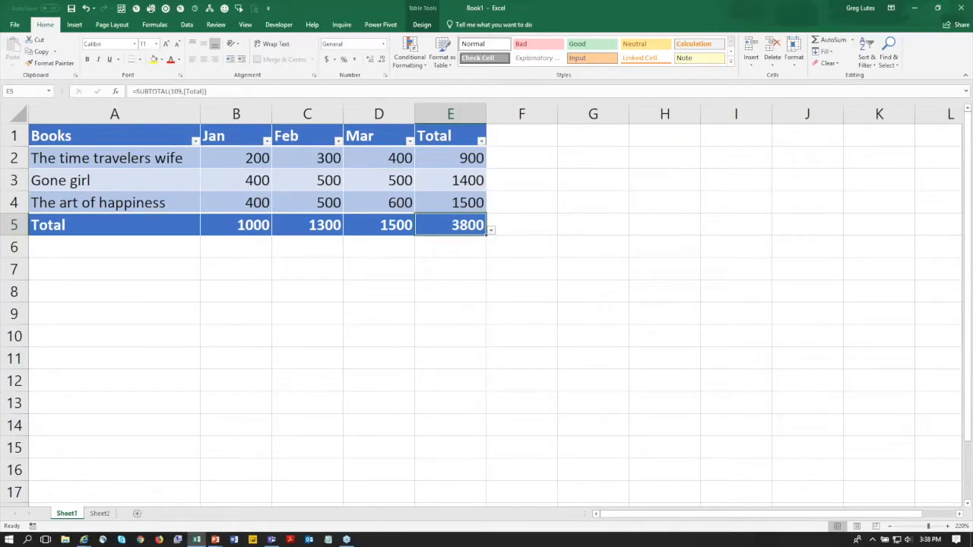
pyautogui.click(375, 228)
pyautogui.click(313, 225)
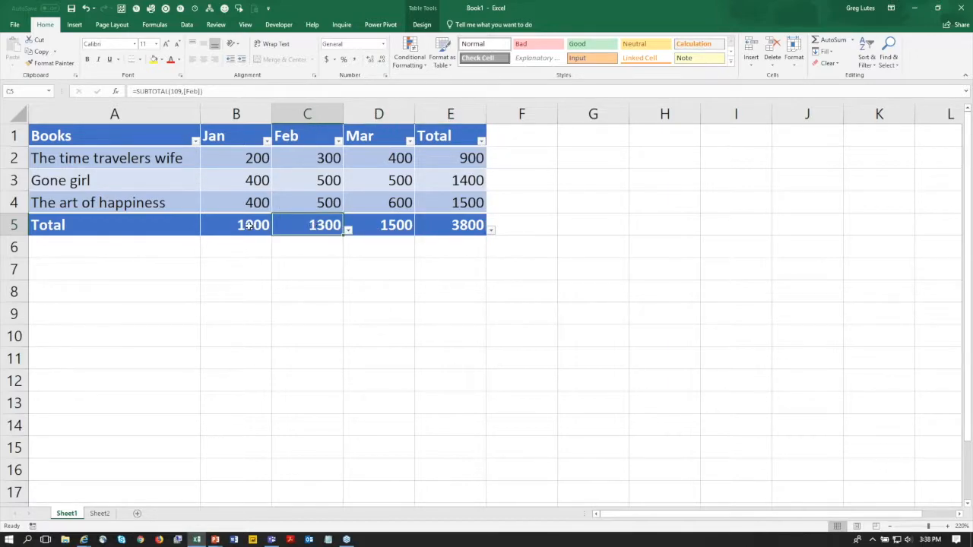
pyautogui.click(249, 225)
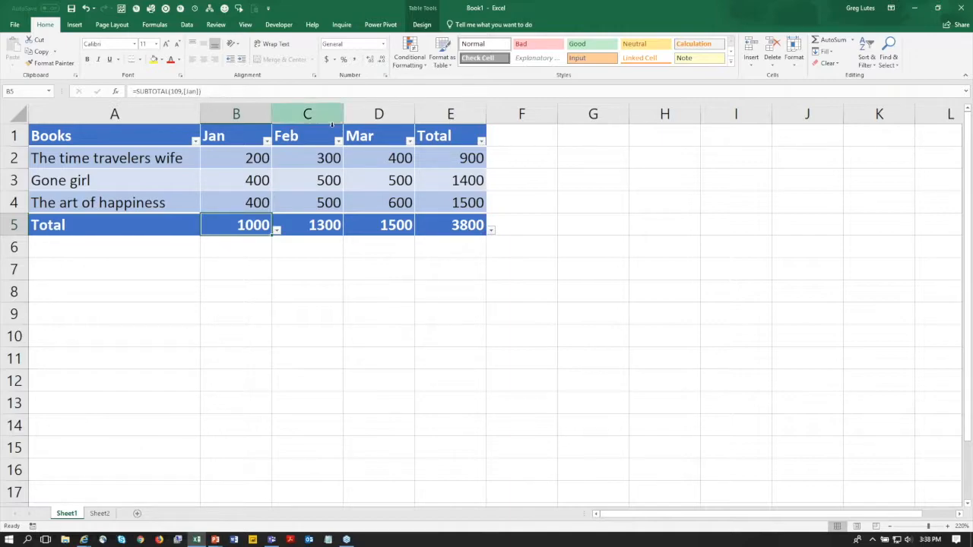
# Clear E2:E4 and enter =SUM(Sales[@[Jan]:[Mar]]) in E2, picking the Jan to Mar cells of that row as the range
pyautogui.moveTo(469, 159); pyautogui.dragTo(471, 202)
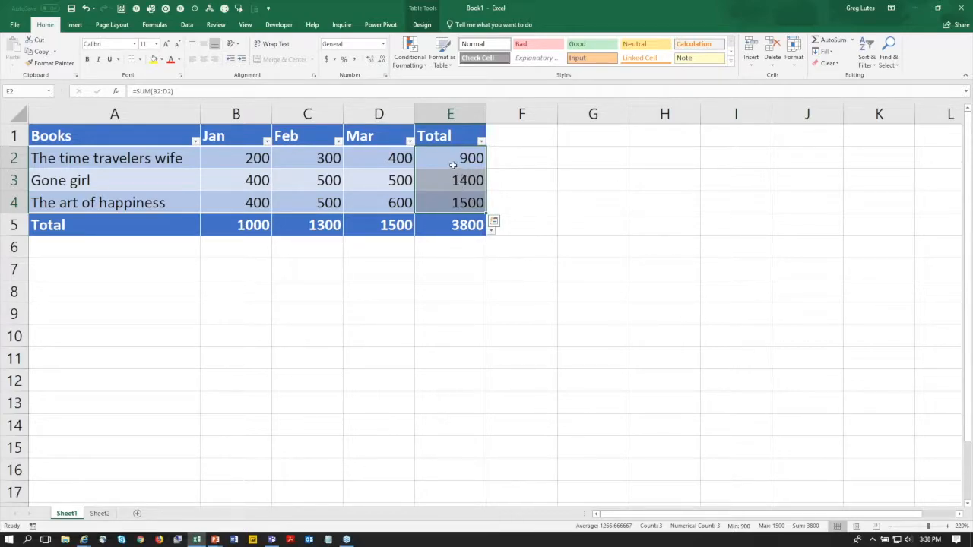
pyautogui.press('Delete')
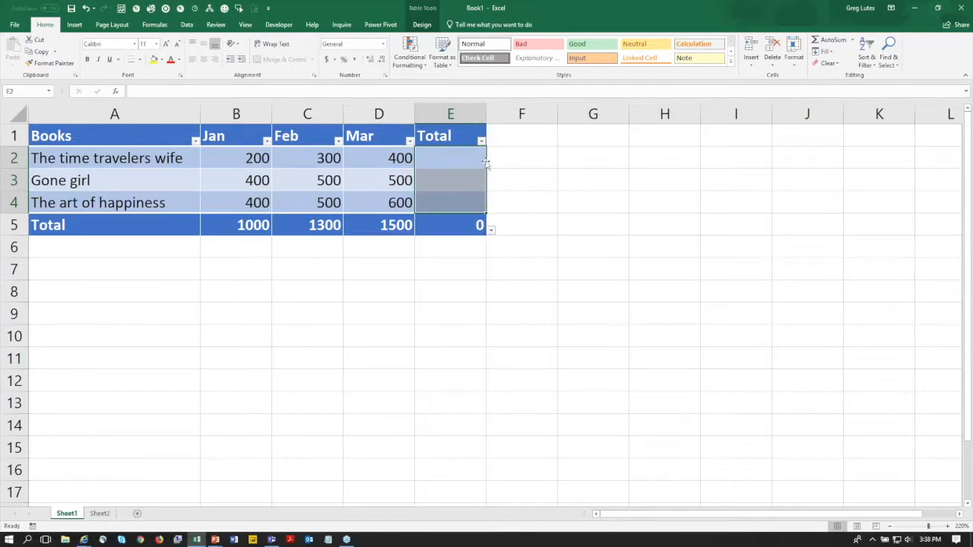
pyautogui.click(454, 152)
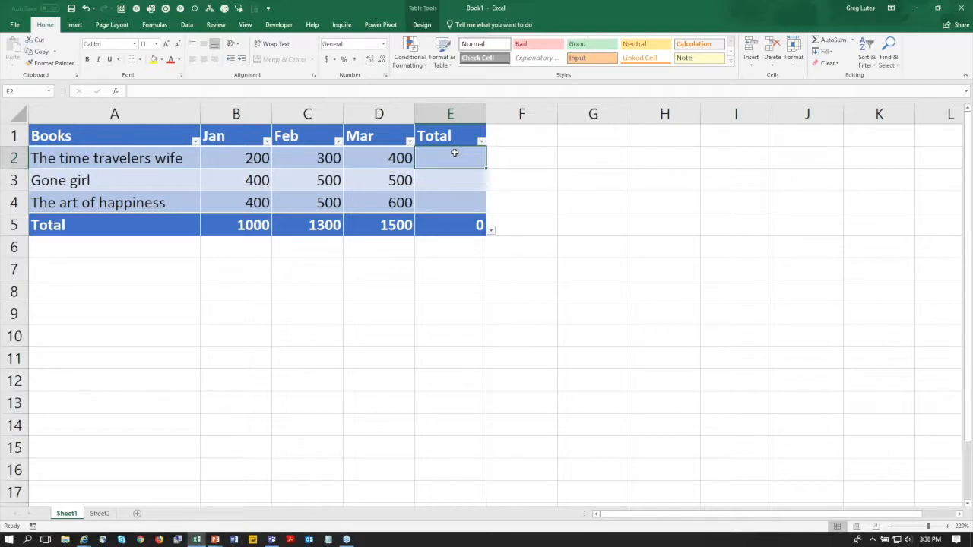
pyautogui.write('=sum(')
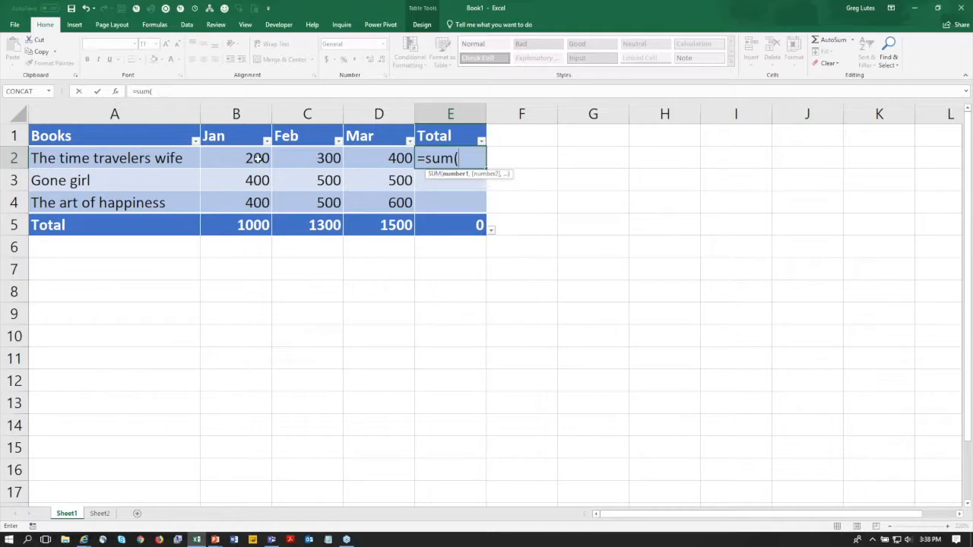
pyautogui.moveTo(253, 157); pyautogui.dragTo(372, 158)
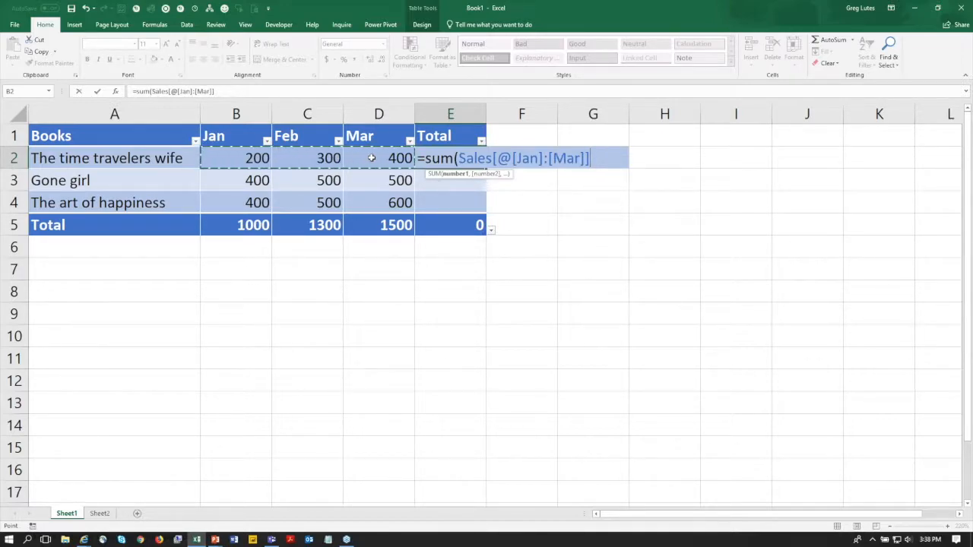
pyautogui.write(')')
pyautogui.press('Return')
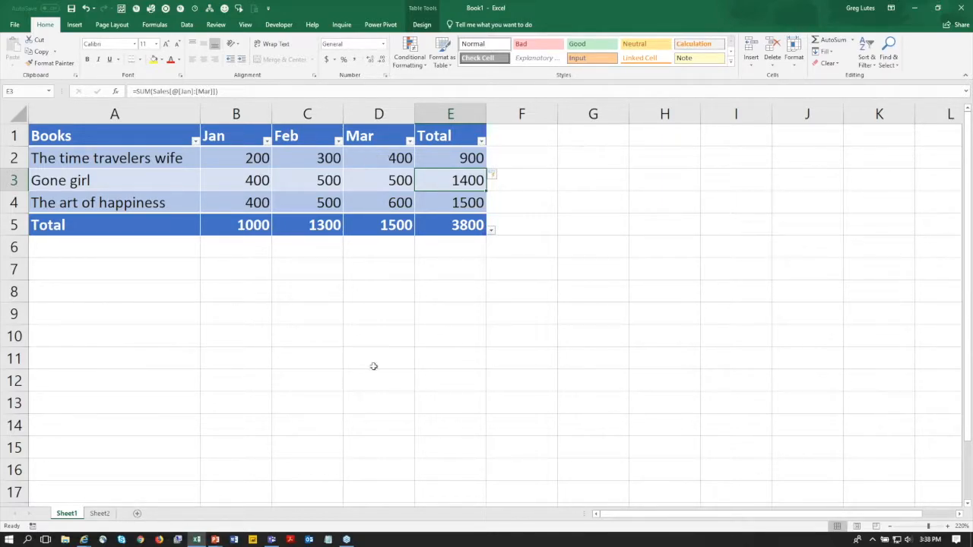
# On Sheet2, enter =SUM(Sales[Jan]) in cell A2 under the January Total heading
pyautogui.click(105, 514)
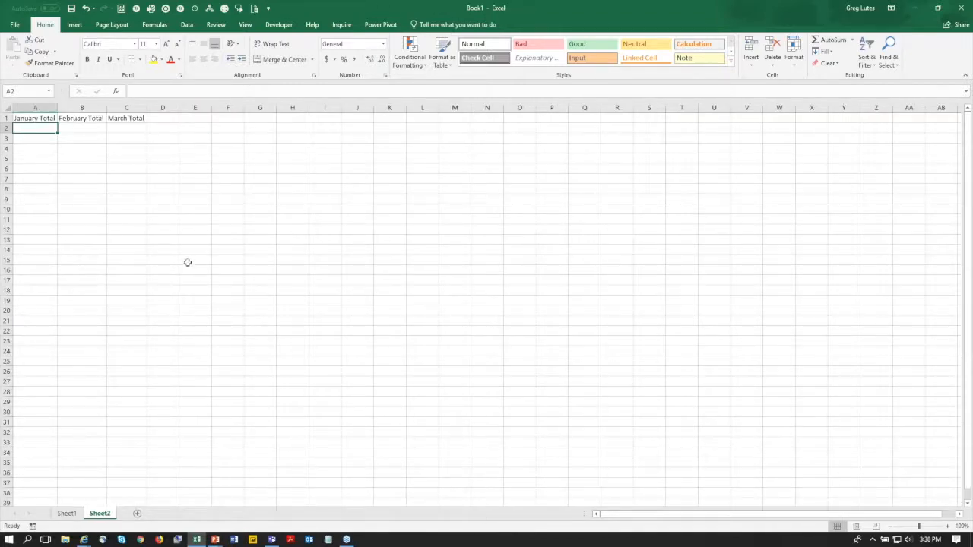
pyautogui.click(927, 530)
pyautogui.click(932, 530)
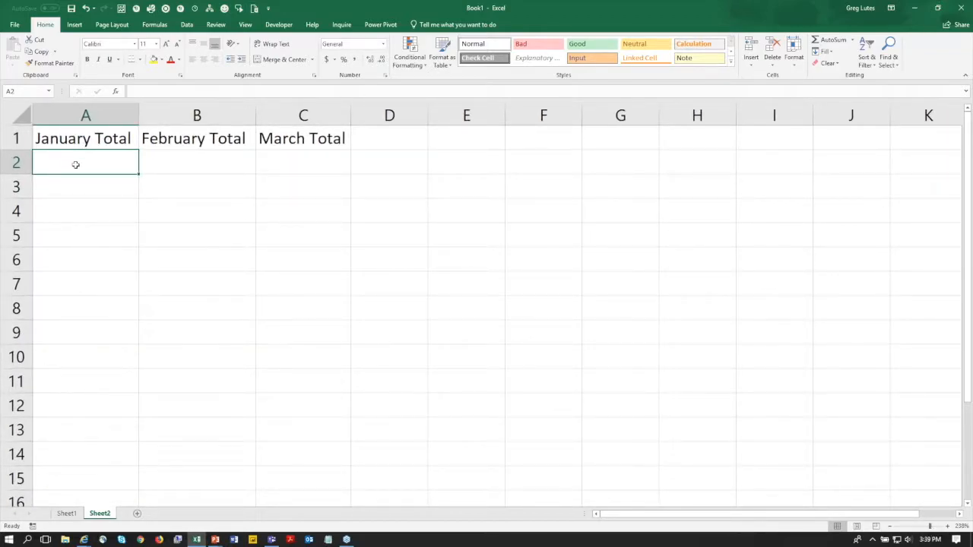
pyautogui.write('=su')
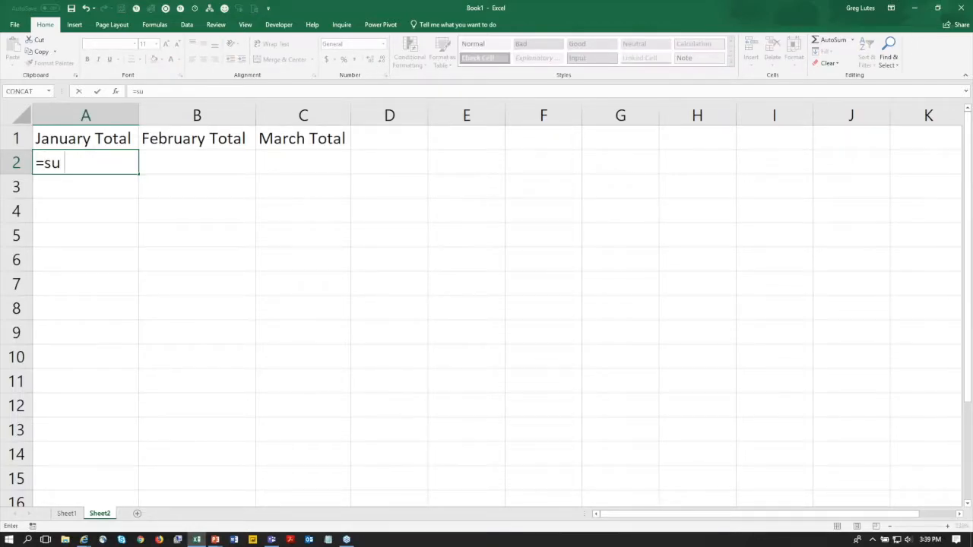
pyautogui.press('BackSpace')
pyautogui.write('m')
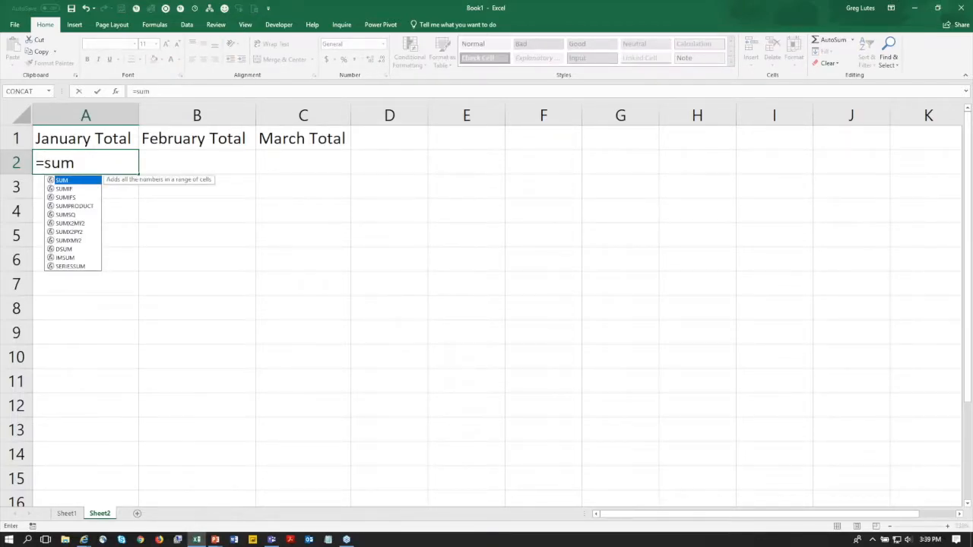
pyautogui.write('(')
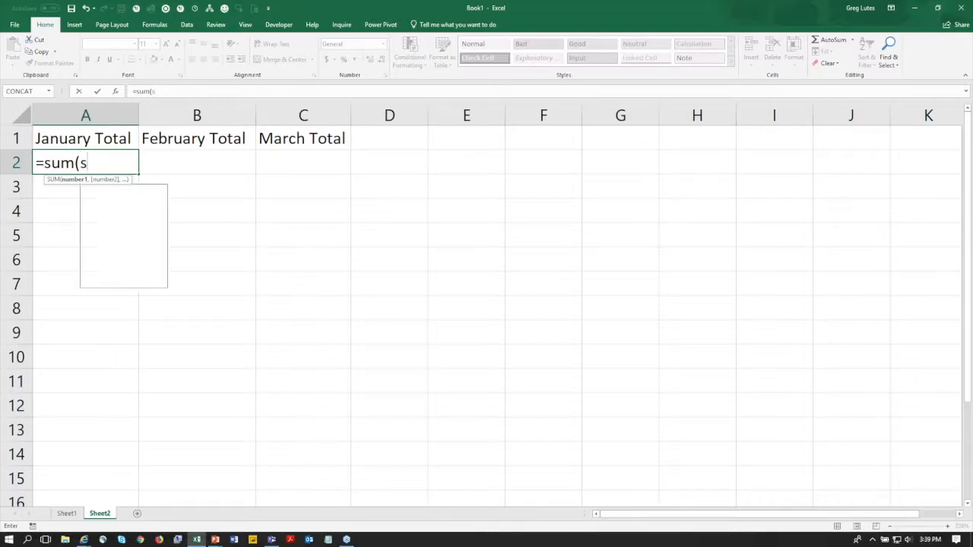
pyautogui.write('sales')
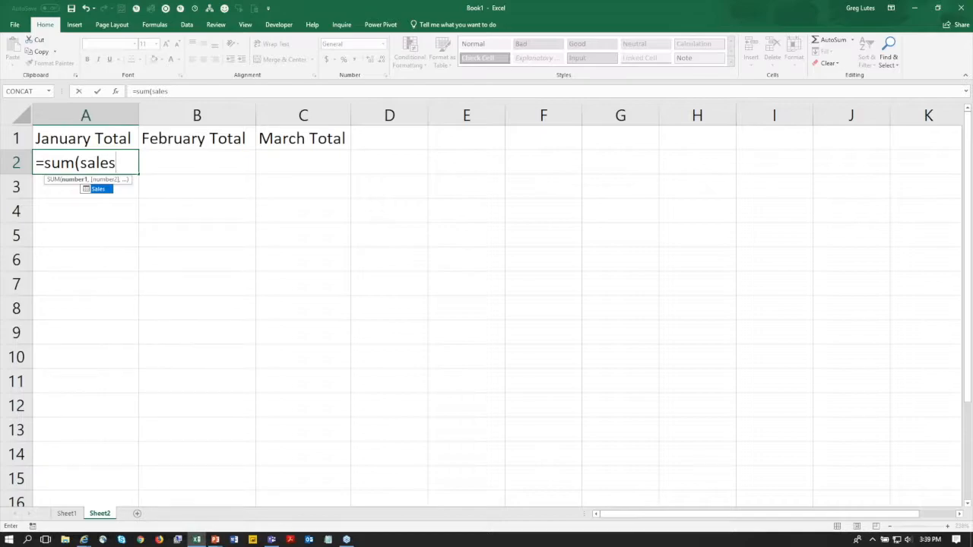
pyautogui.write('[')
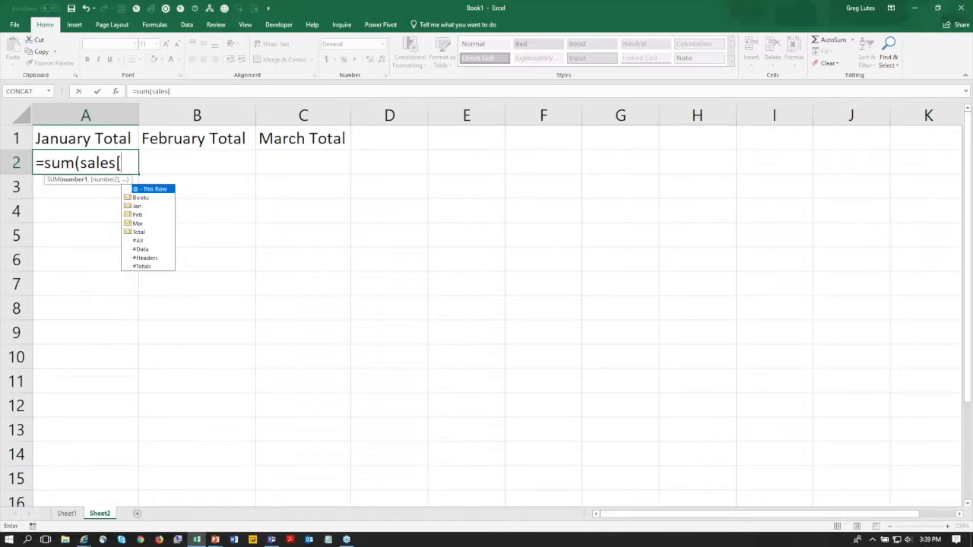
pyautogui.write('jan')
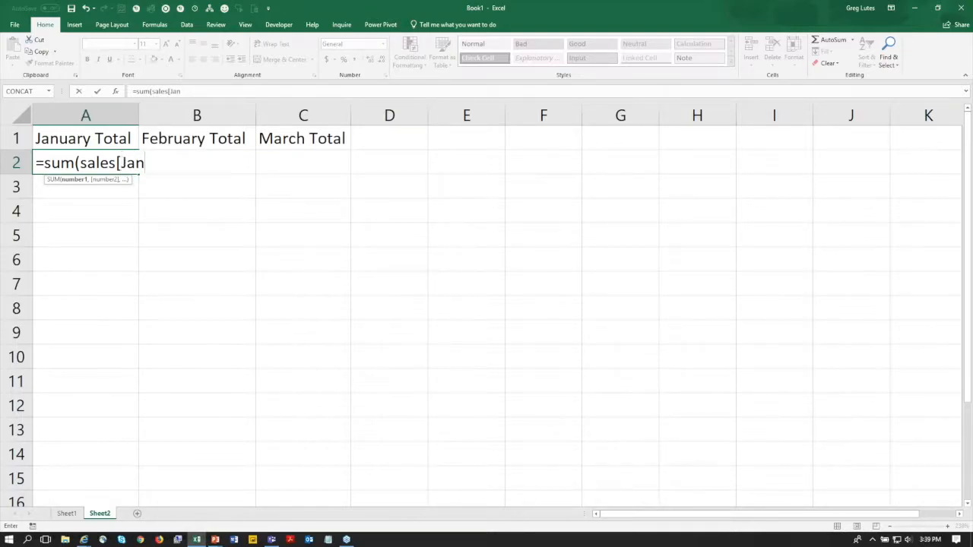
pyautogui.write('])')
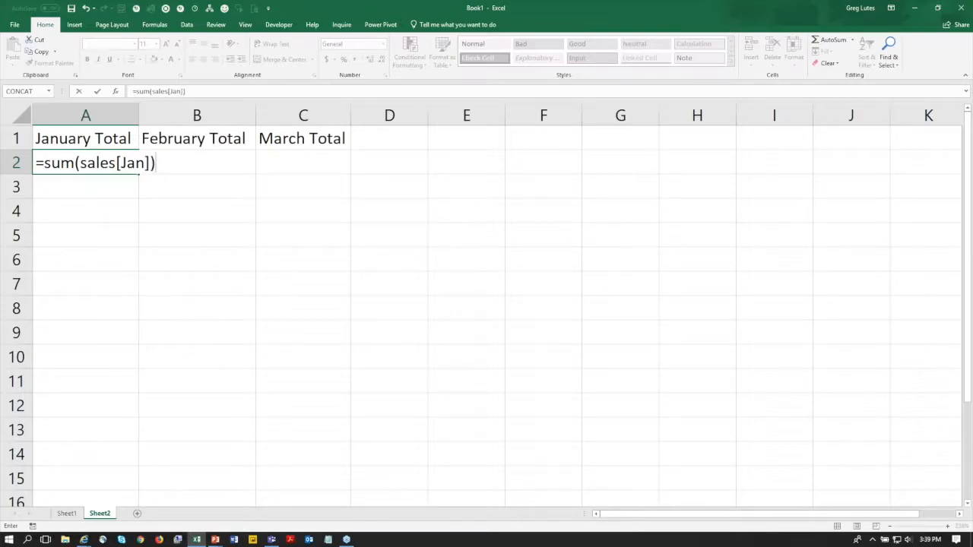
pyautogui.press('Return')
# Fill the January Total formula from A2 across to C2, and check the resulting February and March formulas
pyautogui.click(100, 162)
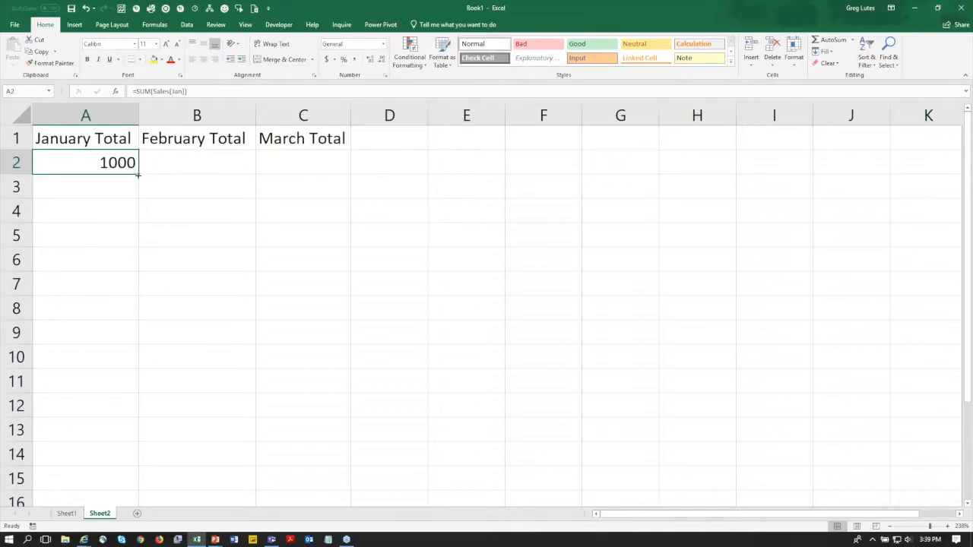
pyautogui.moveTo(137, 175); pyautogui.dragTo(351, 176)
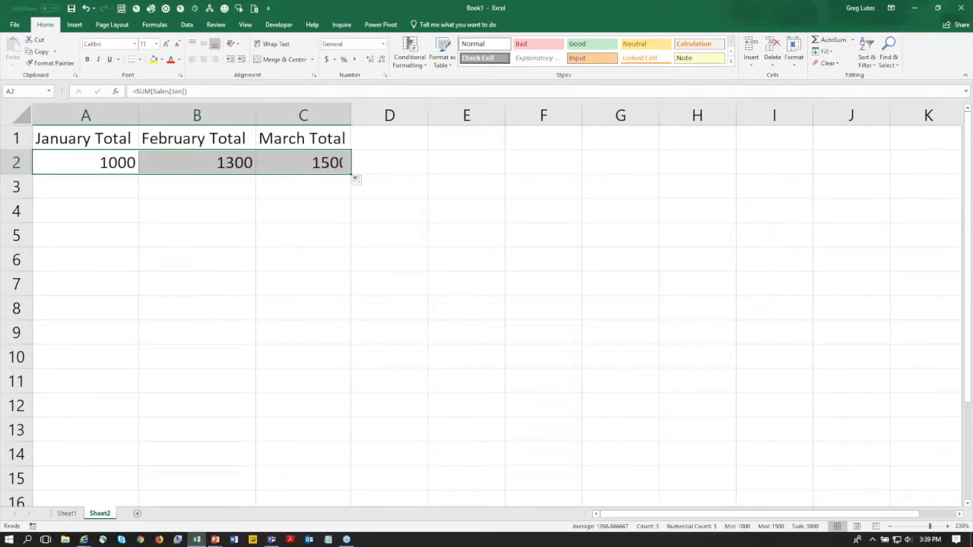
pyautogui.click(221, 159)
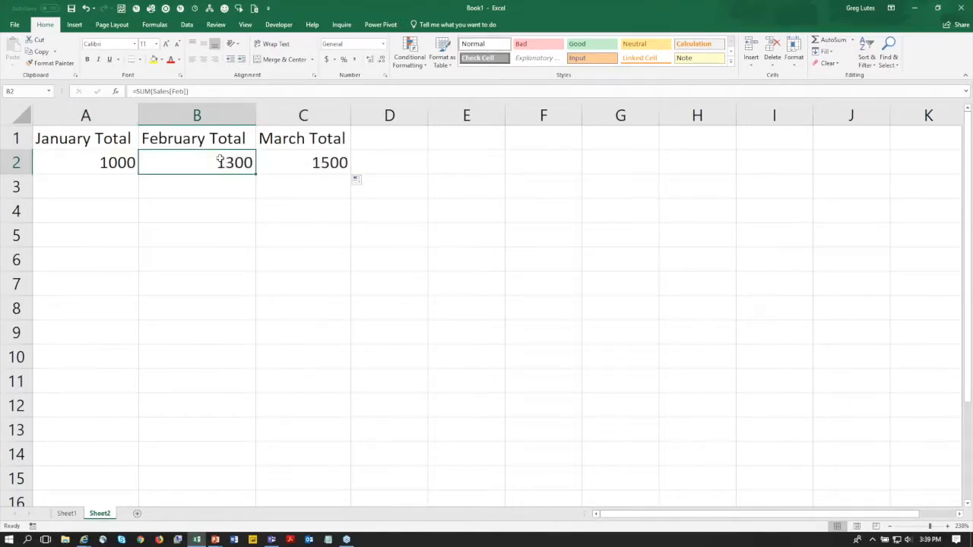
pyautogui.click(301, 160)
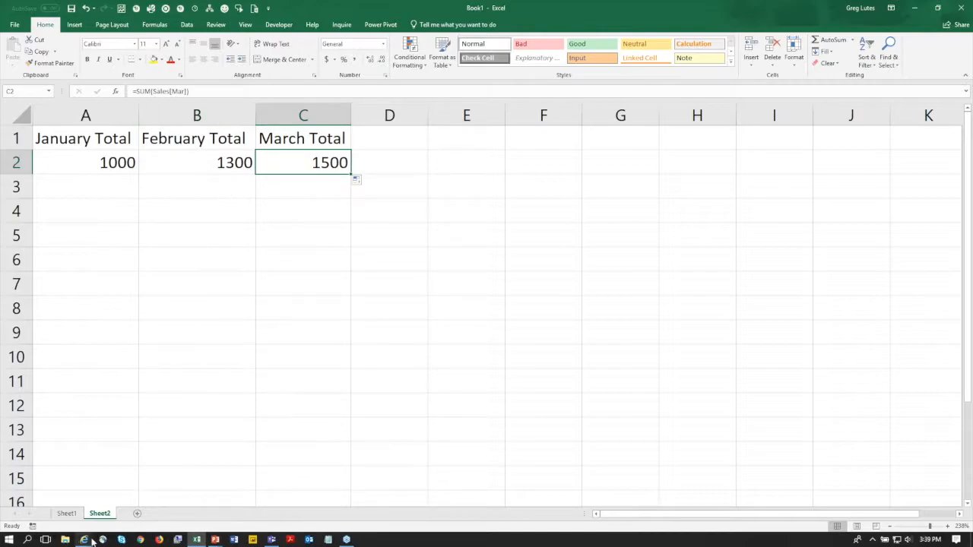
# Rename the worksheet Sheet1 as Sales
pyautogui.click(67, 515)
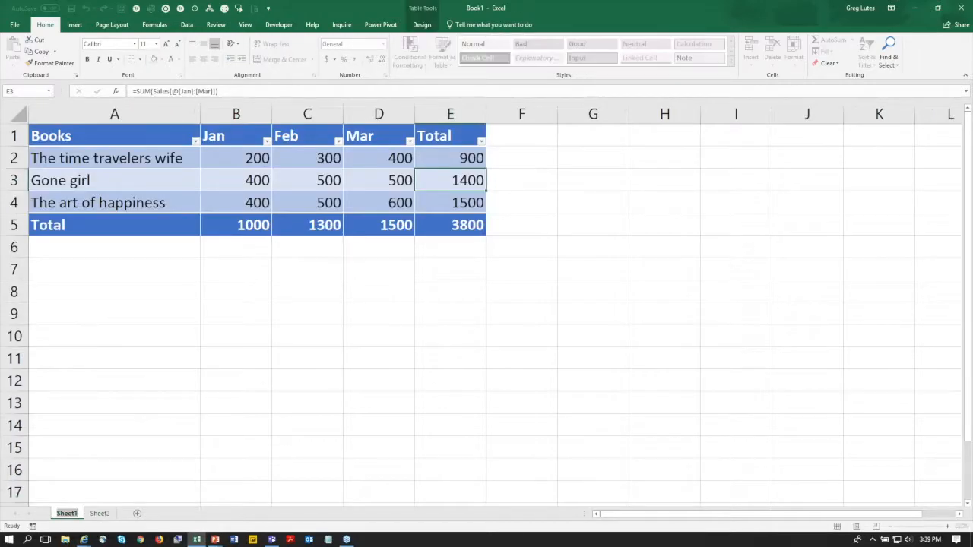
pyautogui.write('Sales')
pyautogui.press('Return')
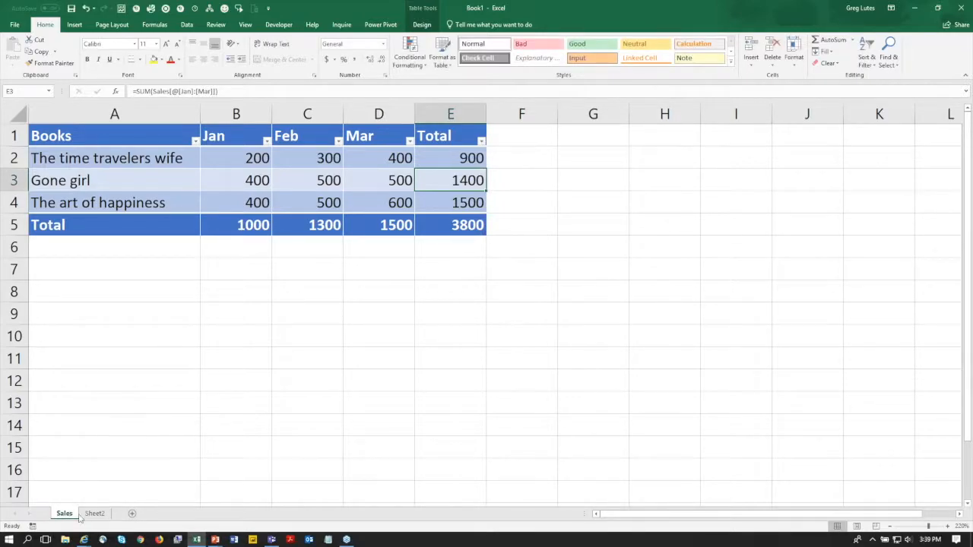
# Rename the worksheet Sheet2 as Totals and return to the Sales sheet
pyautogui.click(104, 515)
pyautogui.doubleClick(105, 515)
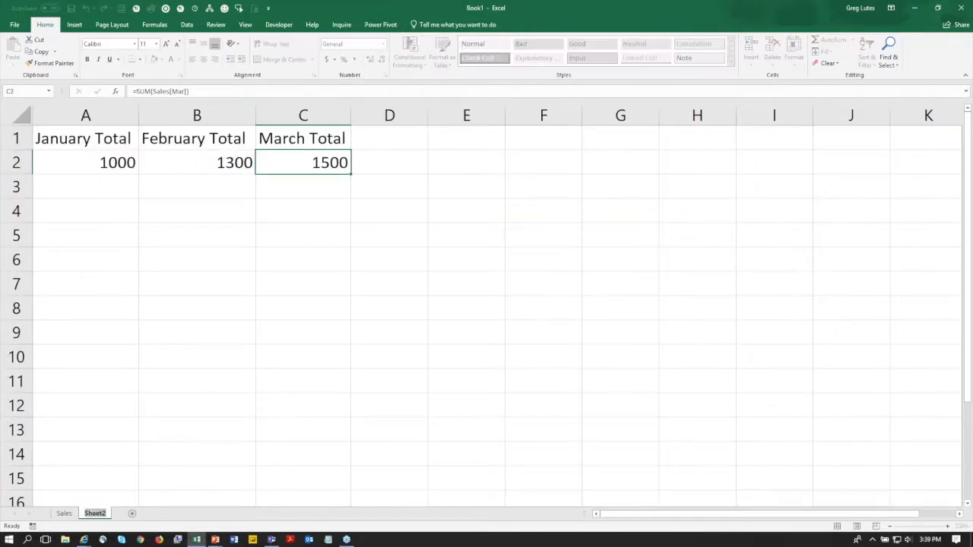
pyautogui.write('Totals')
pyautogui.press('Return')
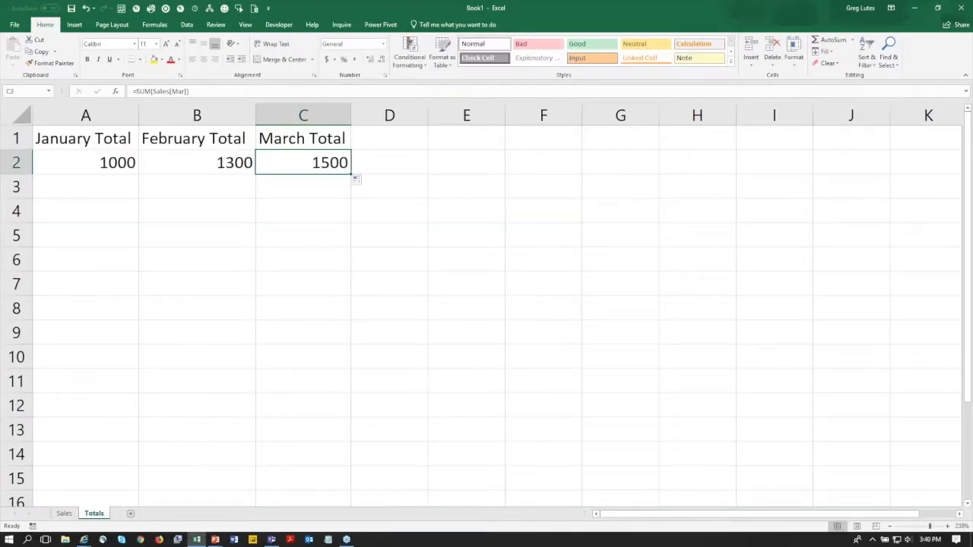
pyautogui.click(65, 515)
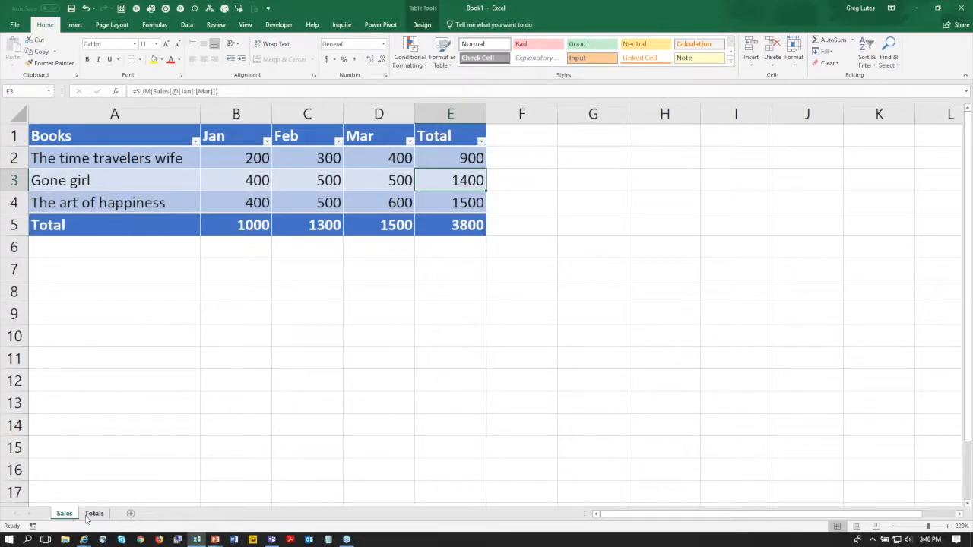
# Review the February Total formula on the Totals sheet and the first book's Total formula on the Sales sheet
pyautogui.click(93, 514)
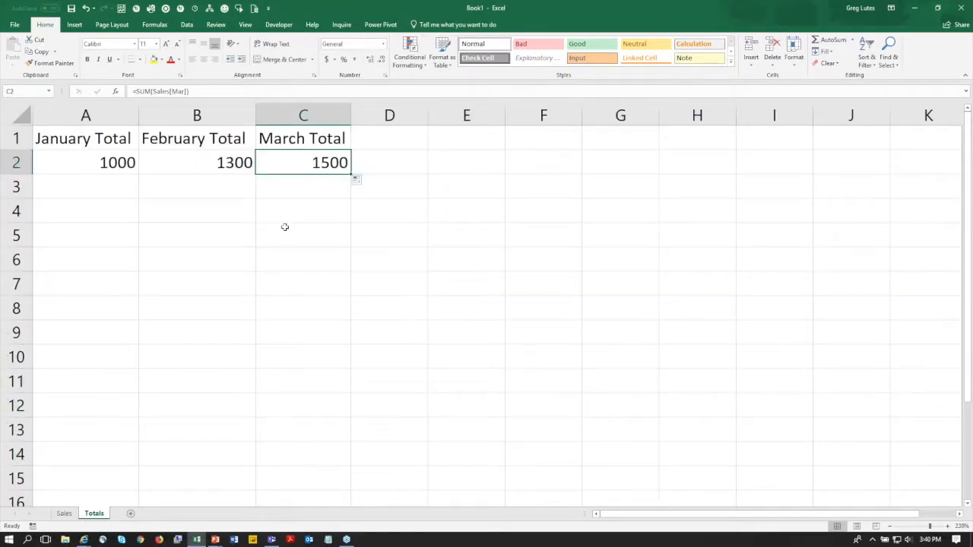
pyautogui.click(176, 162)
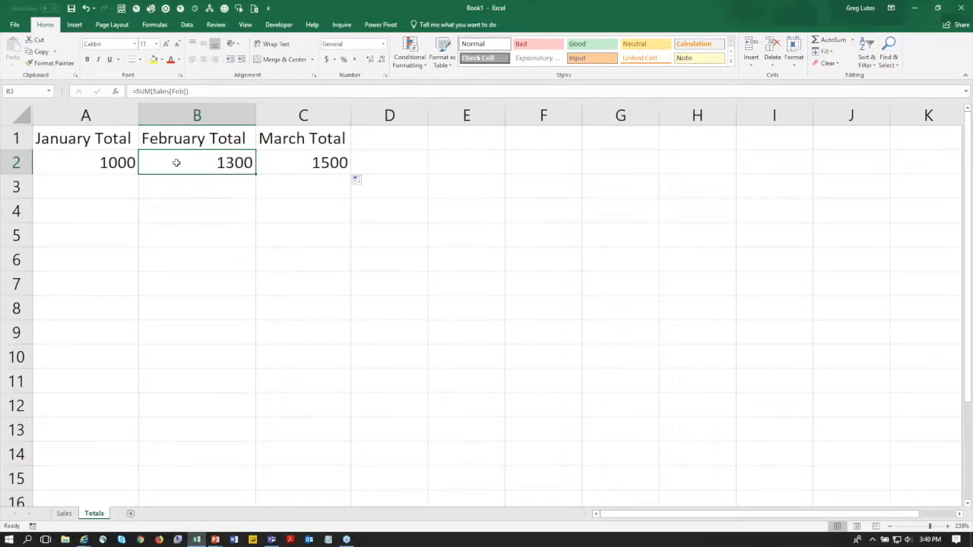
pyautogui.click(64, 517)
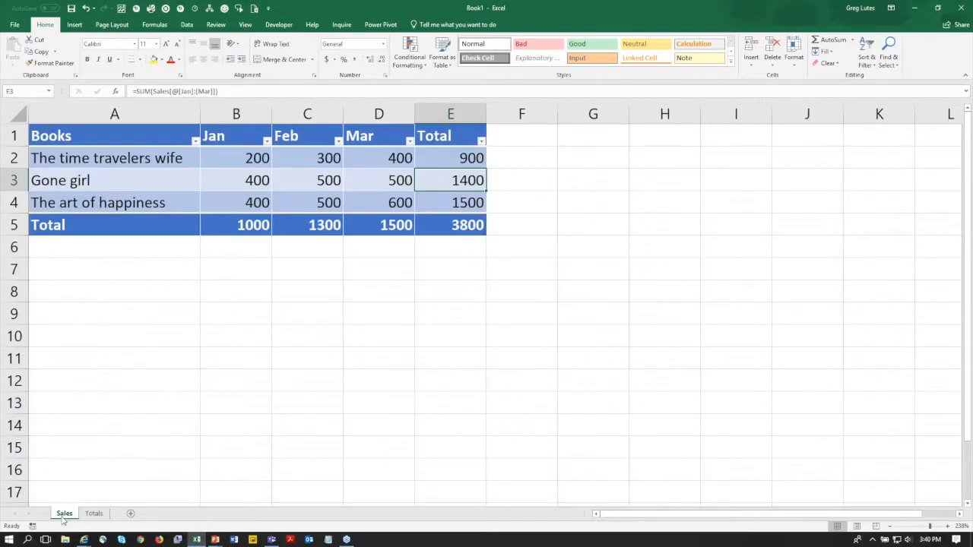
pyautogui.click(377, 180)
pyautogui.click(463, 162)
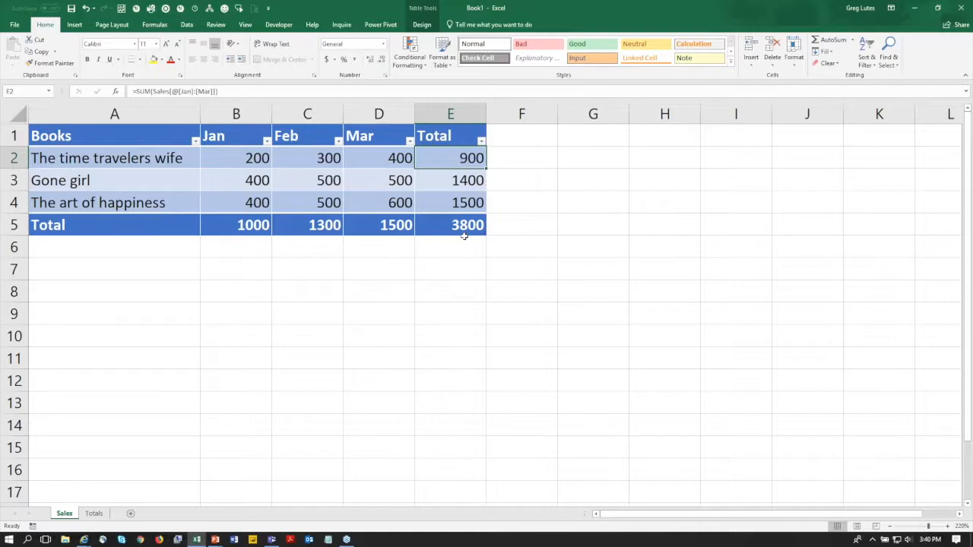
# Start a SUM formula in cell A8 with an open structured reference to the Sales table, =sum(sales[
pyautogui.click(103, 288)
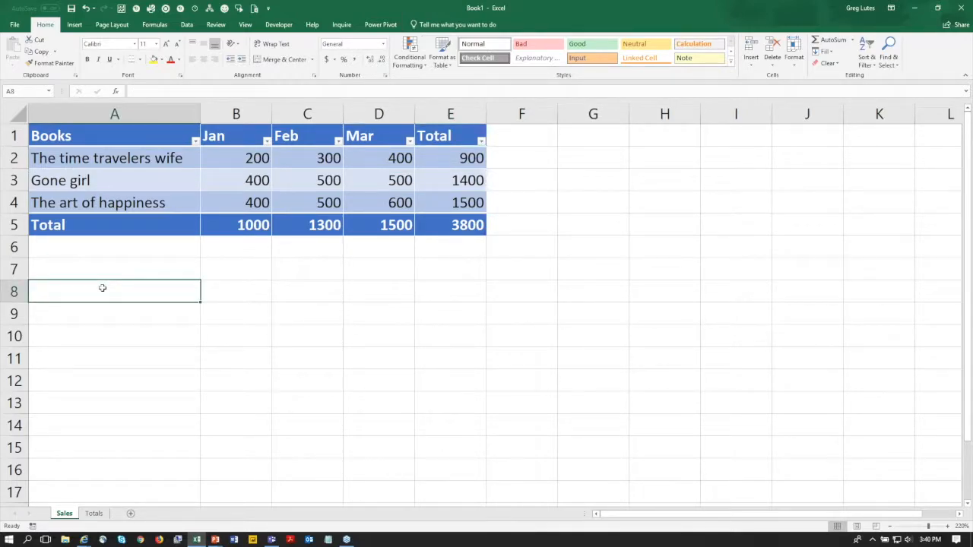
pyautogui.write('=sum(')
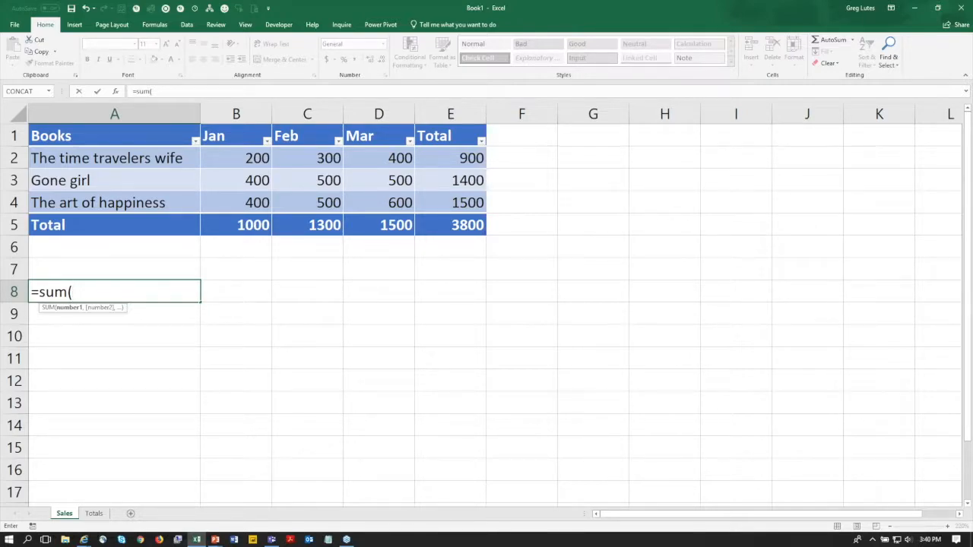
pyautogui.write('sales')
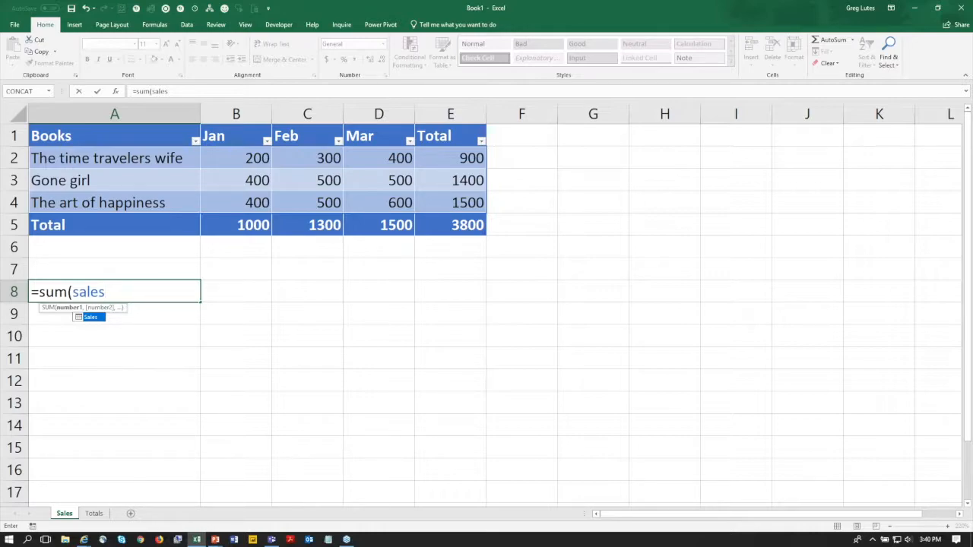
pyautogui.write('[')
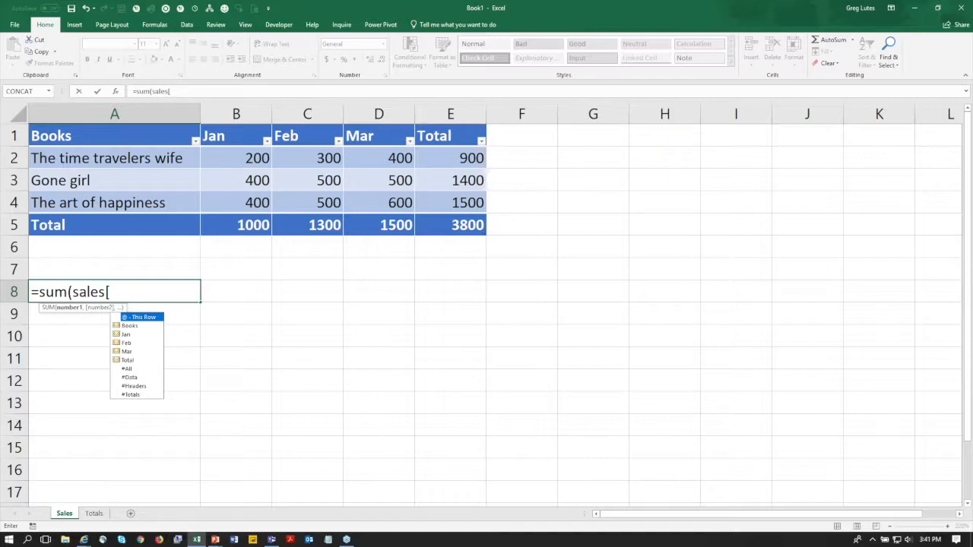
# Rewrite the formula in A8 as =sum(sales[jan]), enter it and select the cell to check it
pyautogui.press('BackSpace')
pyautogui.press('BackSpace')
pyautogui.press('BackSpace')
pyautogui.press('BackSpace')
pyautogui.press('BackSpace')
pyautogui.press('BackSpace')
pyautogui.press('BackSpace')
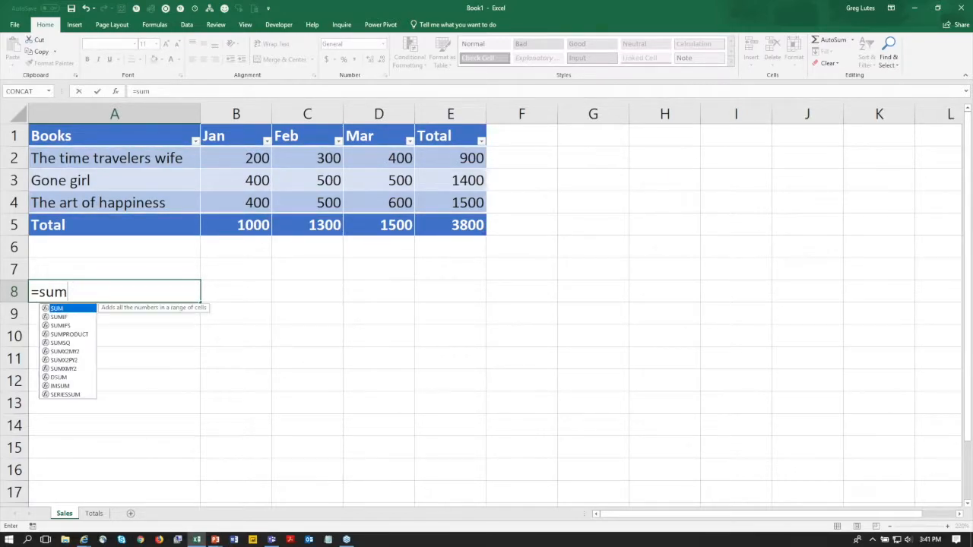
pyautogui.write('(')
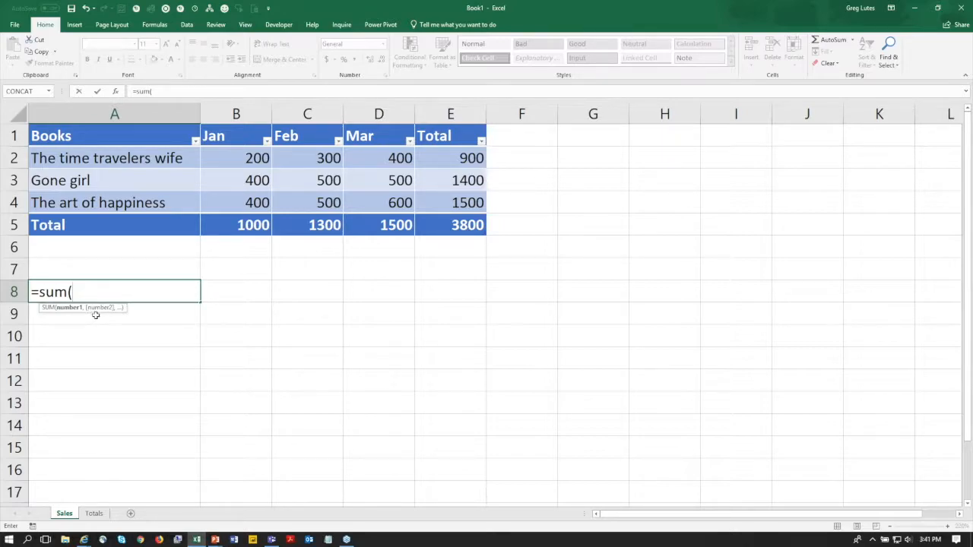
pyautogui.write(',')
pyautogui.press('BackSpace')
pyautogui.write('sales[')
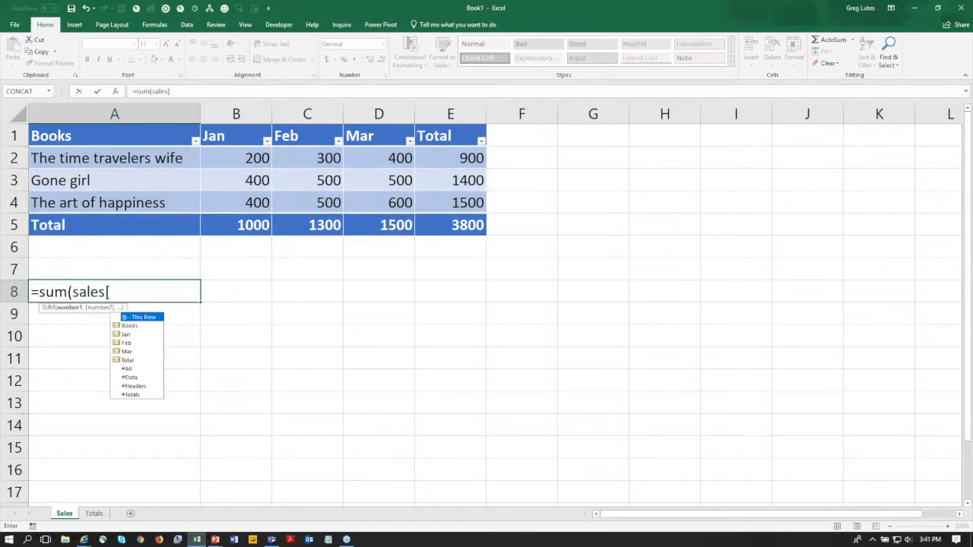
pyautogui.write('jan')
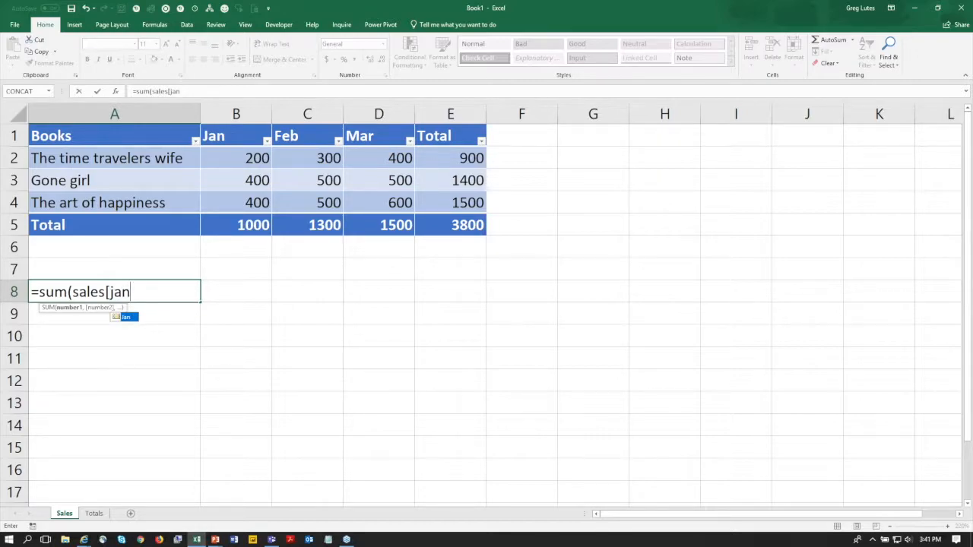
pyautogui.write('])')
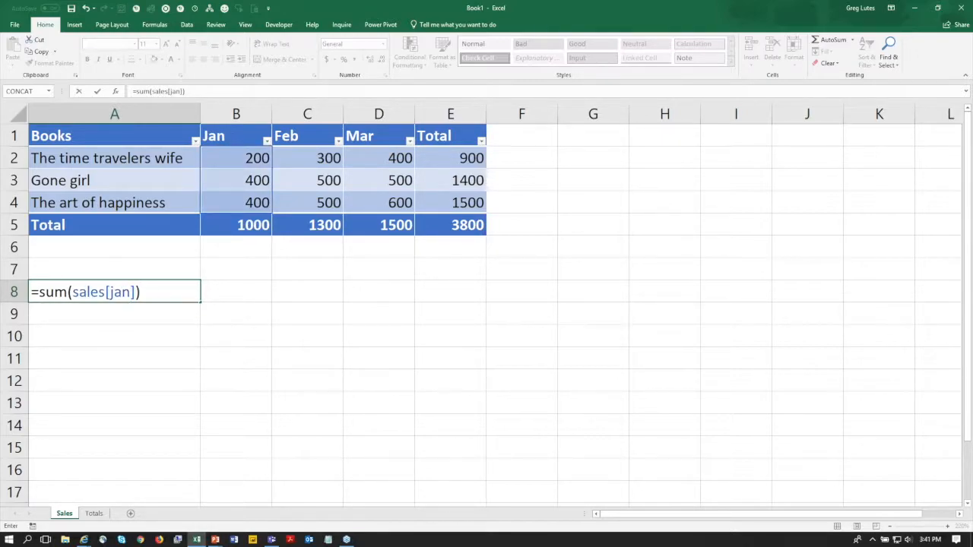
pyautogui.press('Return')
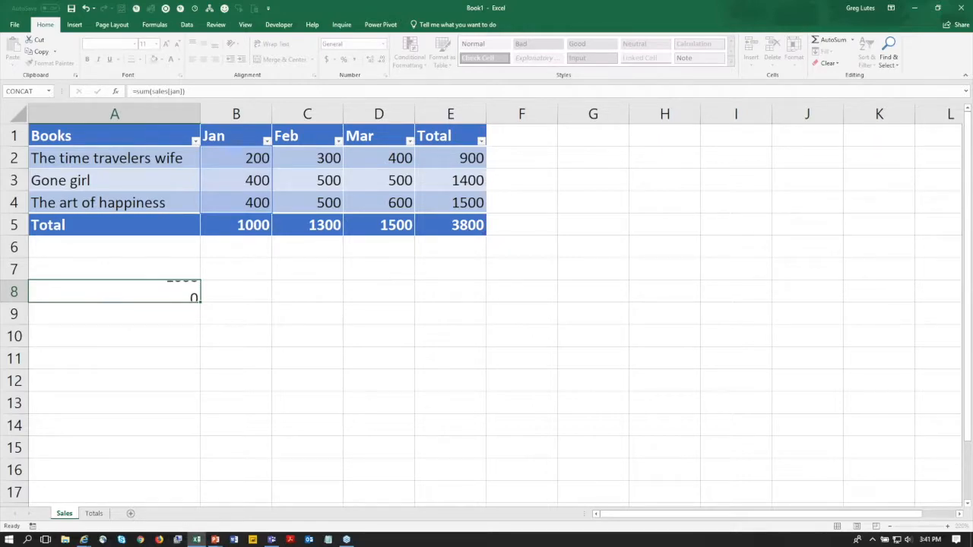
pyautogui.click(128, 294)
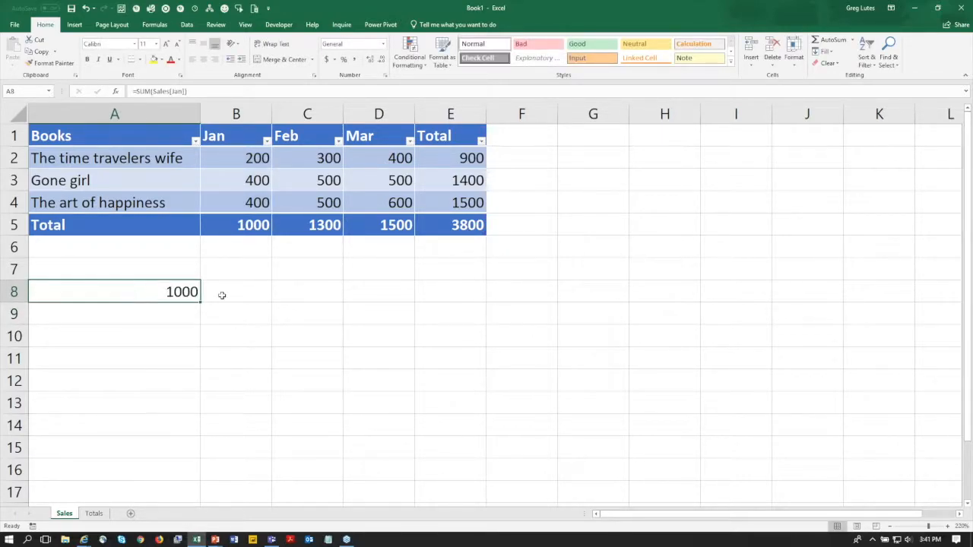
# Enter the label Taxes in G1 and the rate 13% in H1
pyautogui.click(596, 146)
pyautogui.write('Taxes')
pyautogui.press('Tab')
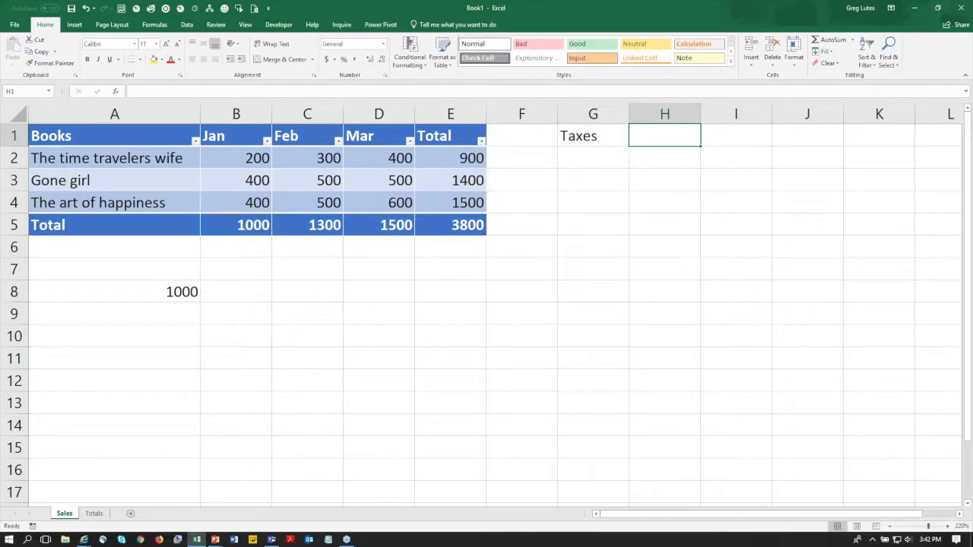
pyautogui.write('13%')
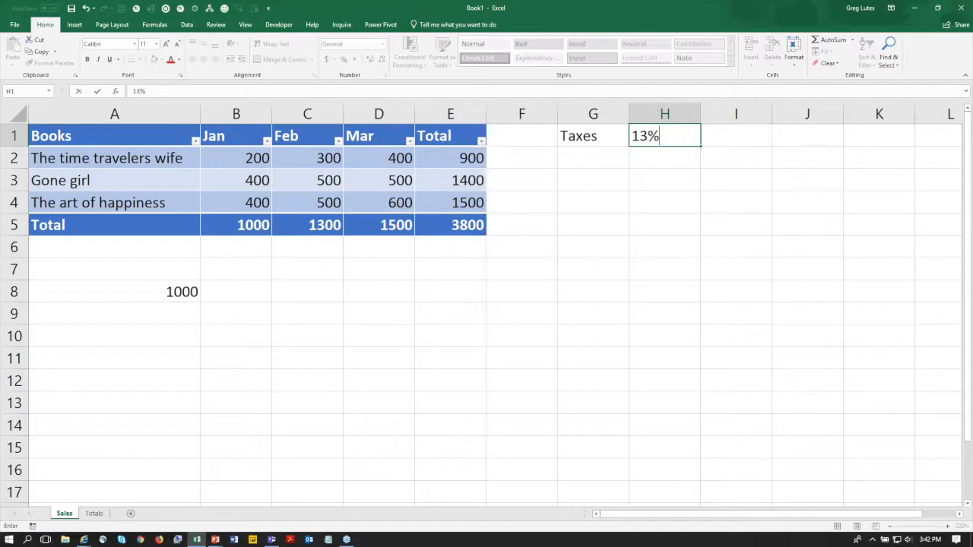
pyautogui.press('Return')
# Define the name OntTaxRate for the tax rate cell H1
pyautogui.click(673, 134)
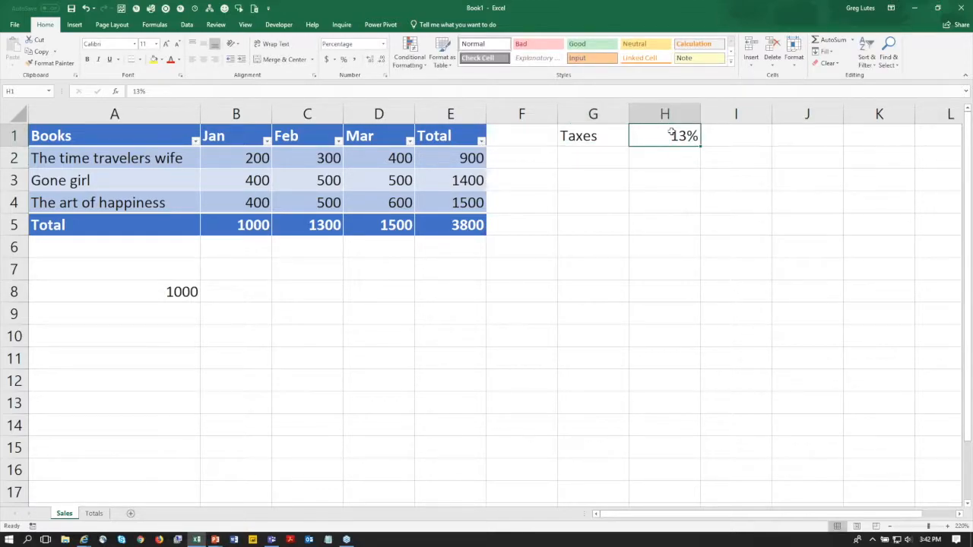
pyautogui.click(24, 91)
pyautogui.write('OntTaxRAte')
pyautogui.press('BackSpace')
pyautogui.press('BackSpace')
pyautogui.press('BackSpace')
pyautogui.write('ate')
pyautogui.press('Return')
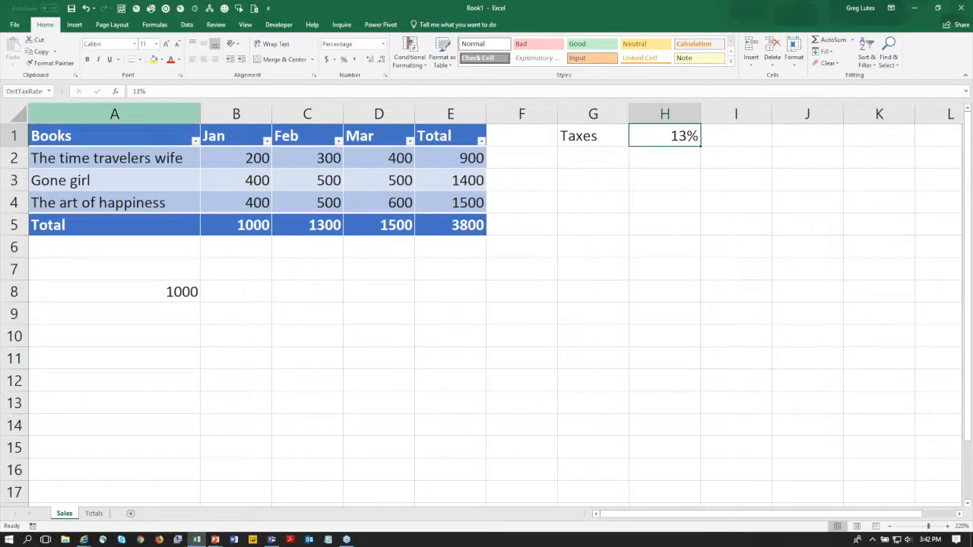
# Add the row label Taxes in cell A6, directly below the table's Total row
pyautogui.click(159, 291)
pyautogui.click(121, 251)
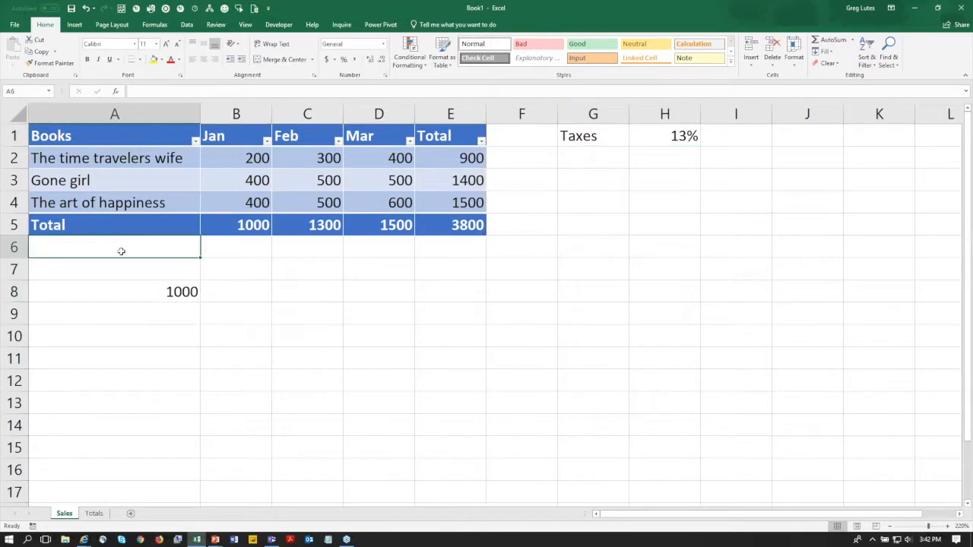
pyautogui.write('Taxes')
pyautogui.press('Tab')
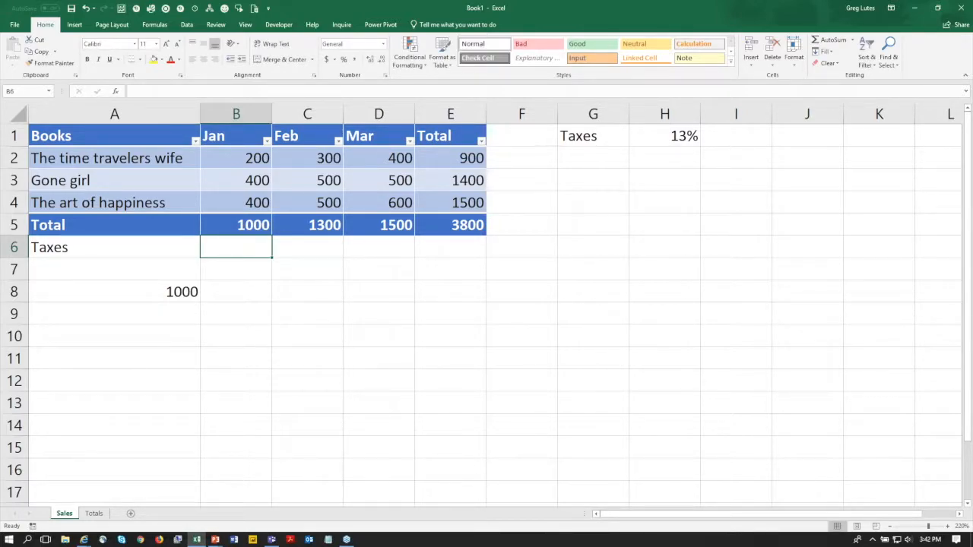
# Enter =Sales[[#Totals],[Jan]]*OntTaxRate in B6 and fill the formula across to E6
pyautogui.write('=')
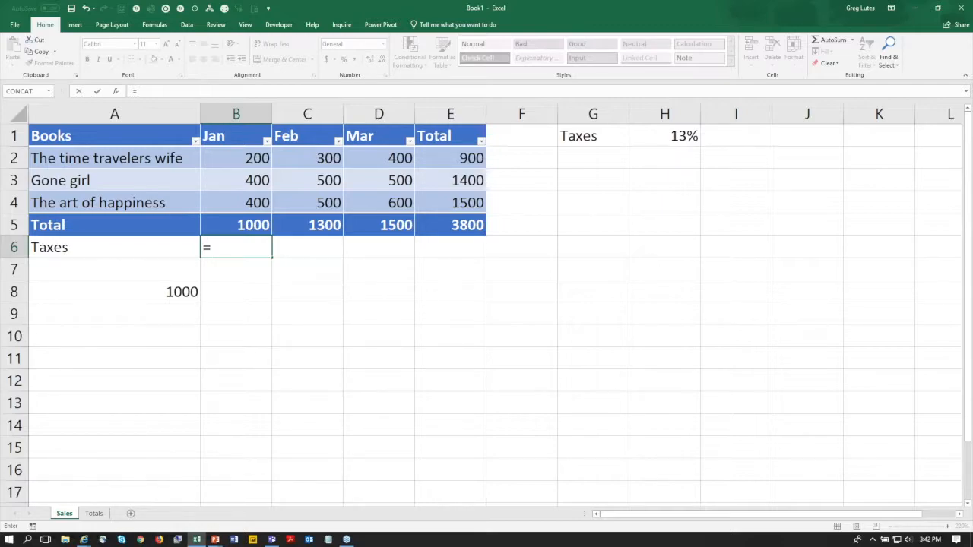
pyautogui.click(253, 228)
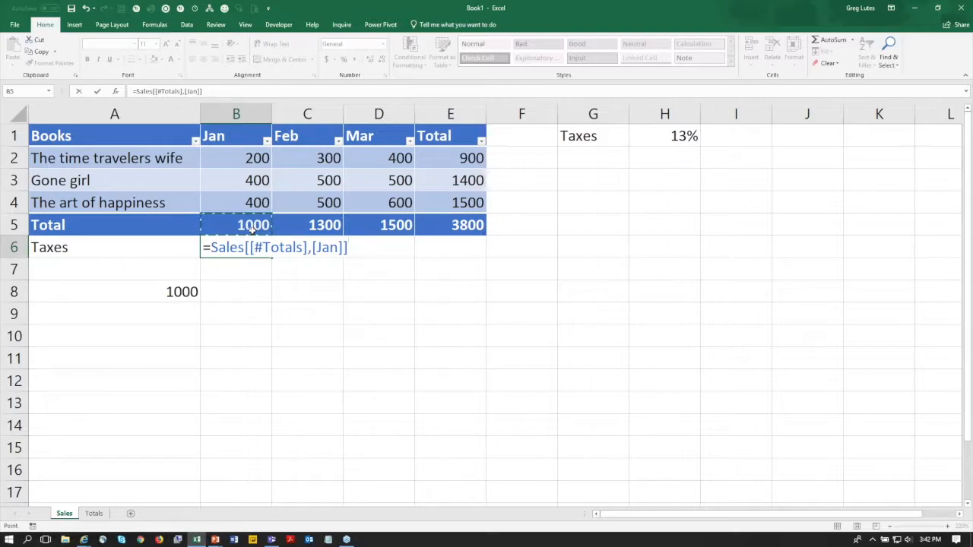
pyautogui.write('*ont')
pyautogui.press('Tab')
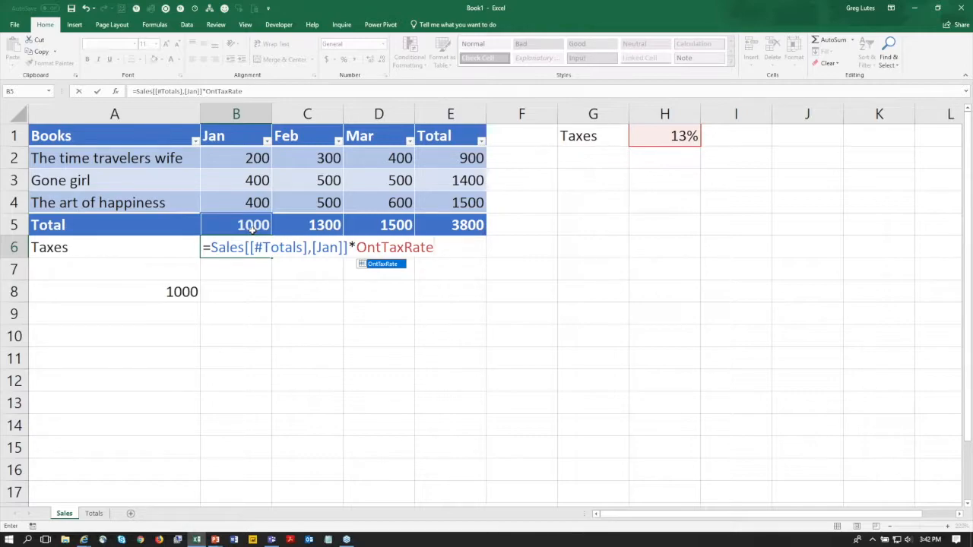
pyautogui.press('Return')
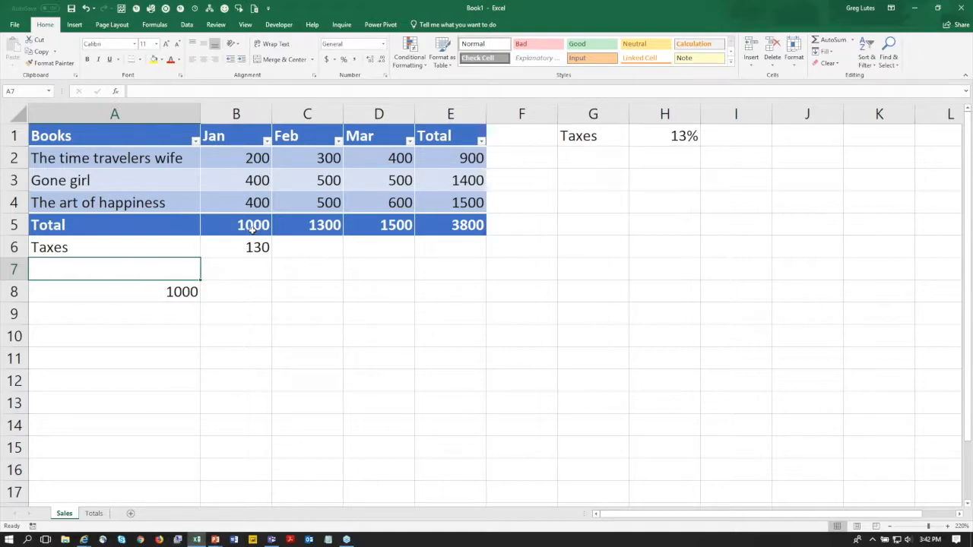
pyautogui.click(261, 247)
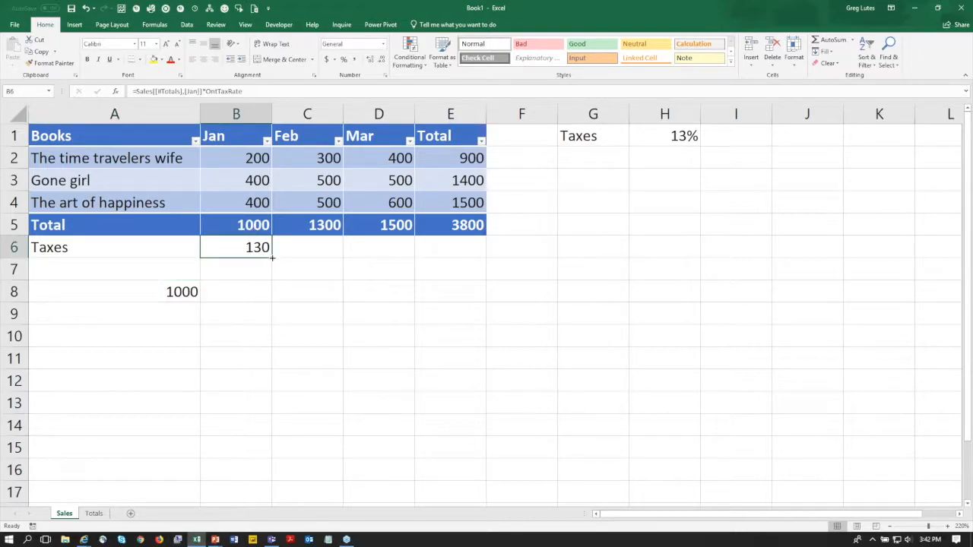
pyautogui.moveTo(318, 257); pyautogui.dragTo(453, 248)
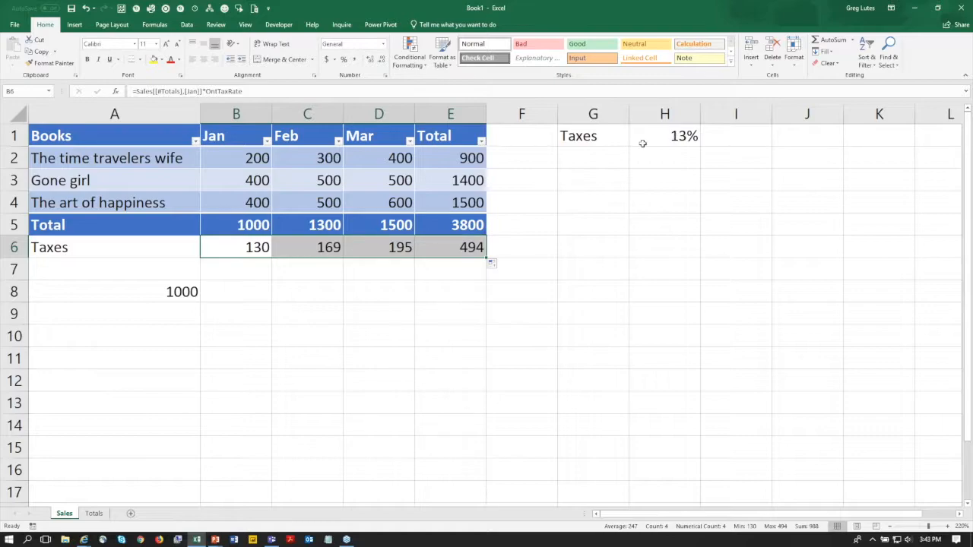
# Delete the whole Taxes row, row 6, from the Sales sheet
pyautogui.click(13, 247)
pyautogui.rightClick(13, 249)
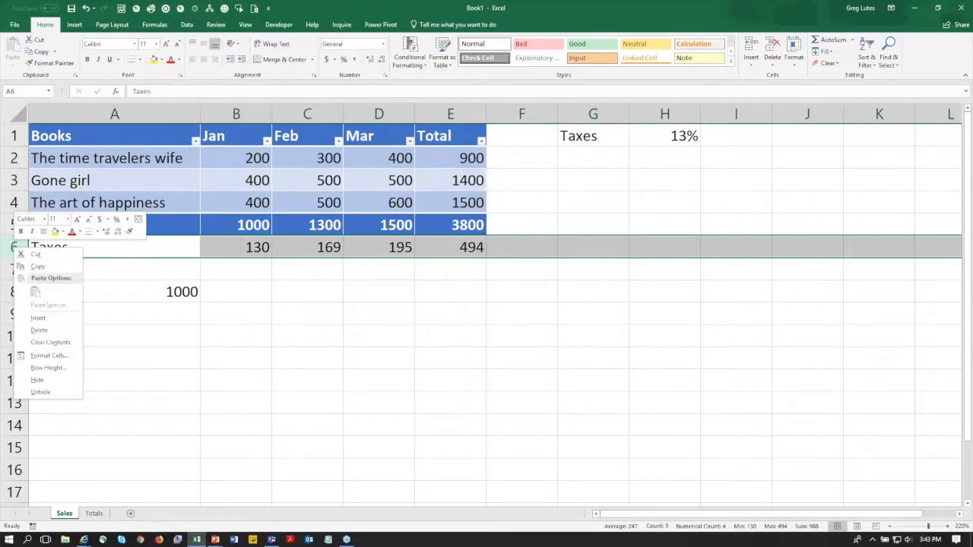
pyautogui.click(39, 330)
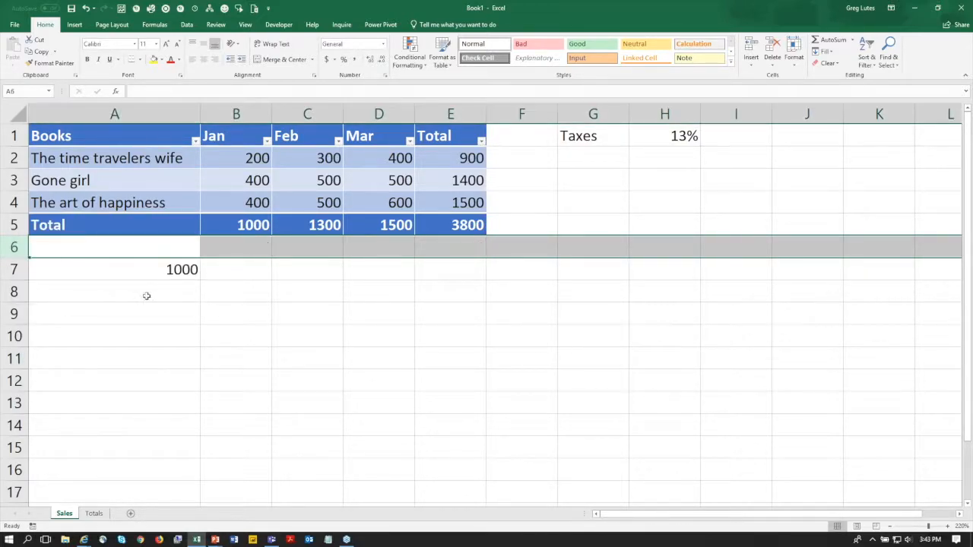
pyautogui.click(334, 179)
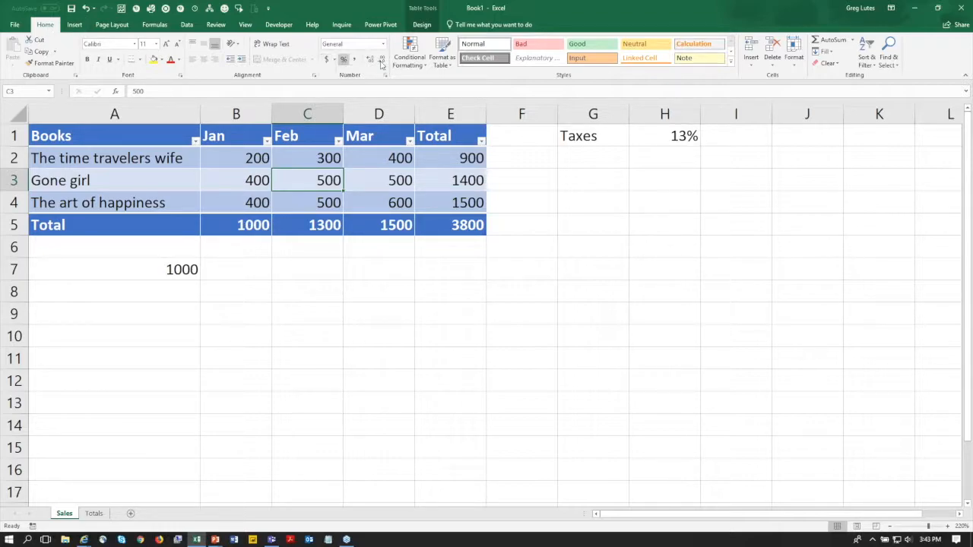
pyautogui.click(411, 59)
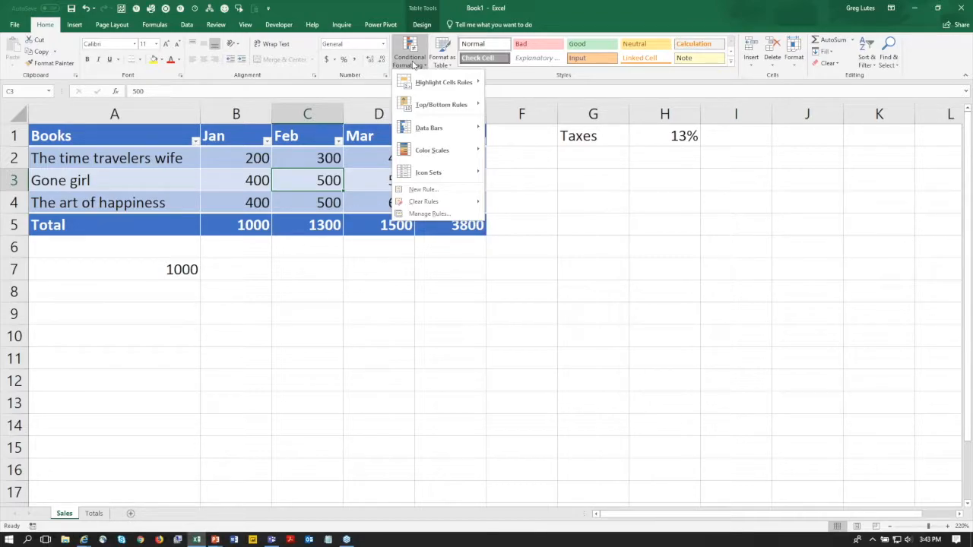
pyautogui.click(248, 158)
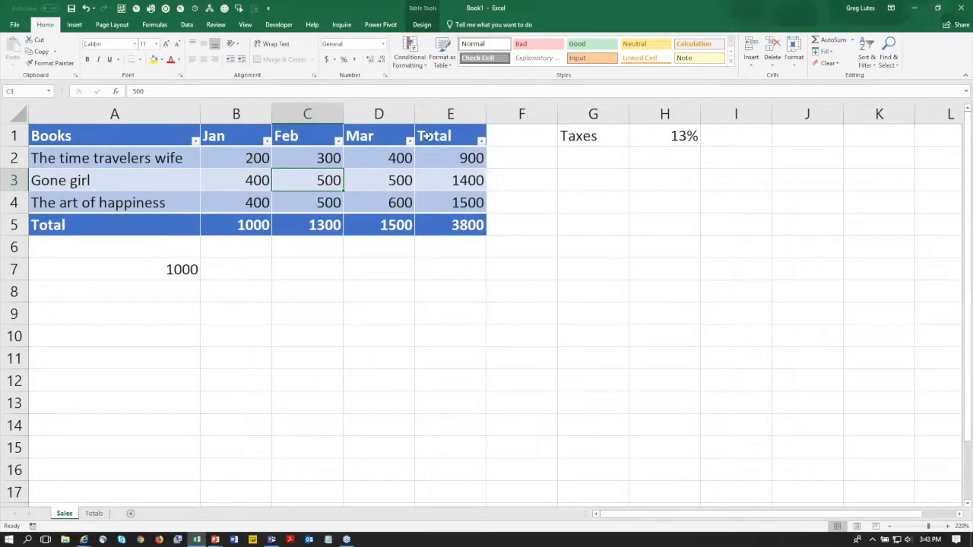
# Delete column E, the Total column, from the Sales sheet
pyautogui.rightClick(451, 115)
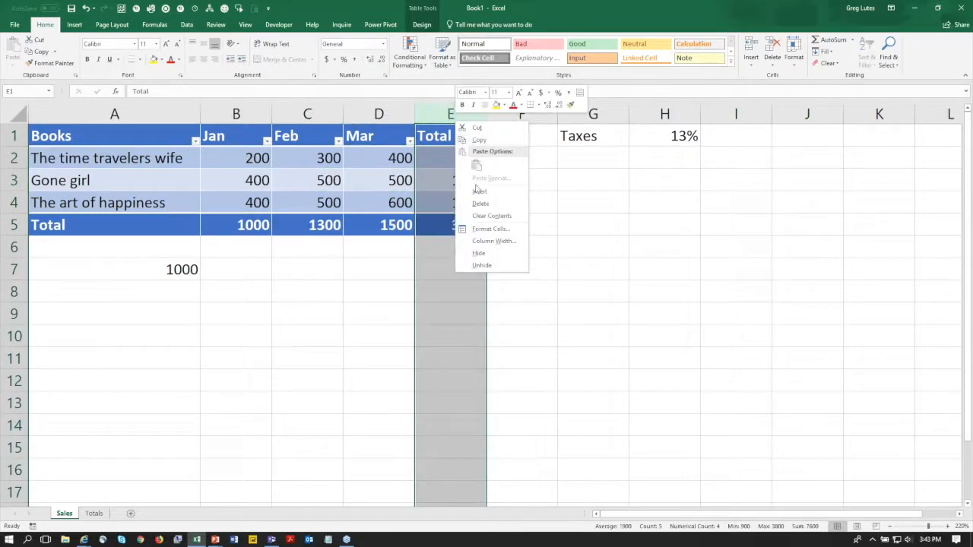
pyautogui.press('Escape')
pyautogui.hotkey('ctrl', '-')
# Apply the 3 Traffic Lights (Unrimmed) icon set as conditional formatting to the monthly sales values in B2:D4
pyautogui.moveTo(239, 157); pyautogui.dragTo(380, 203)
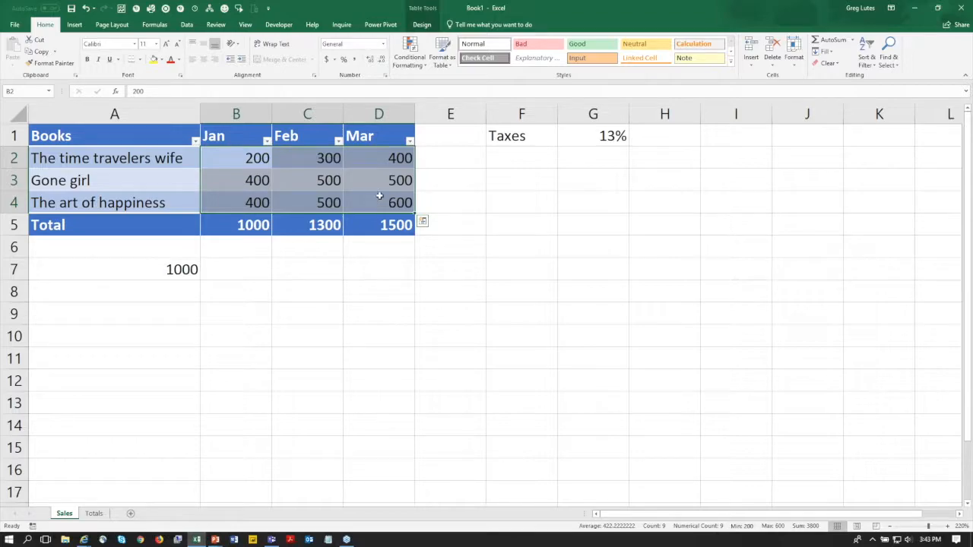
pyautogui.click(411, 59)
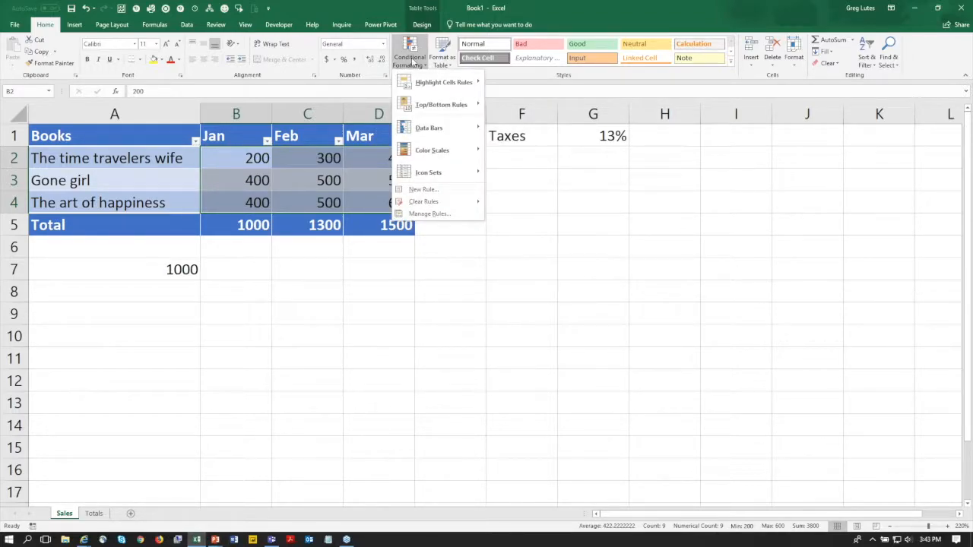
pyautogui.moveTo(460, 131)
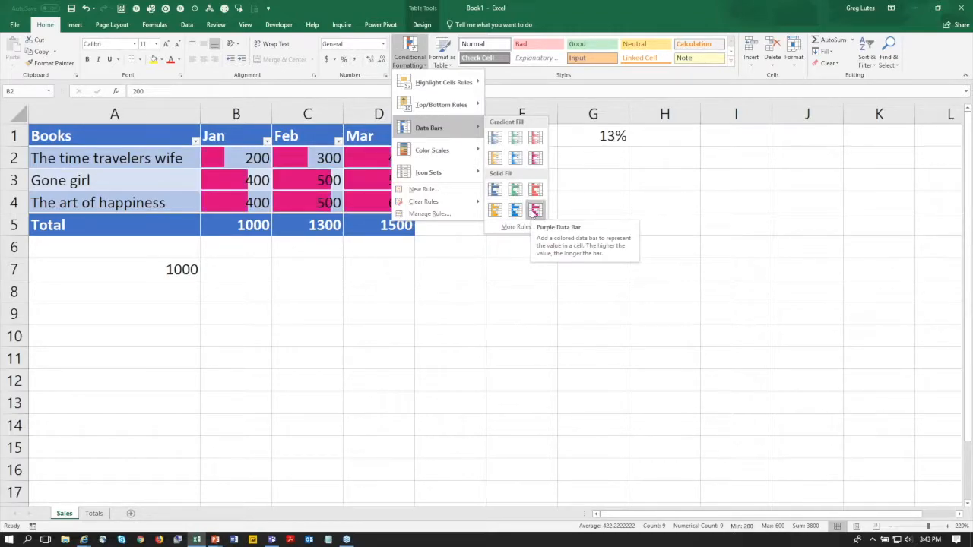
pyautogui.moveTo(452, 86)
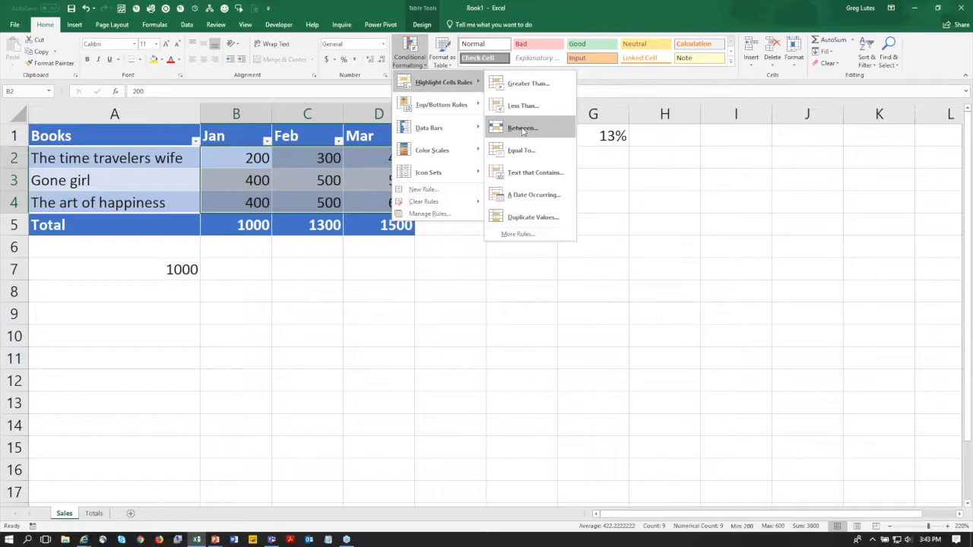
pyautogui.moveTo(453, 104)
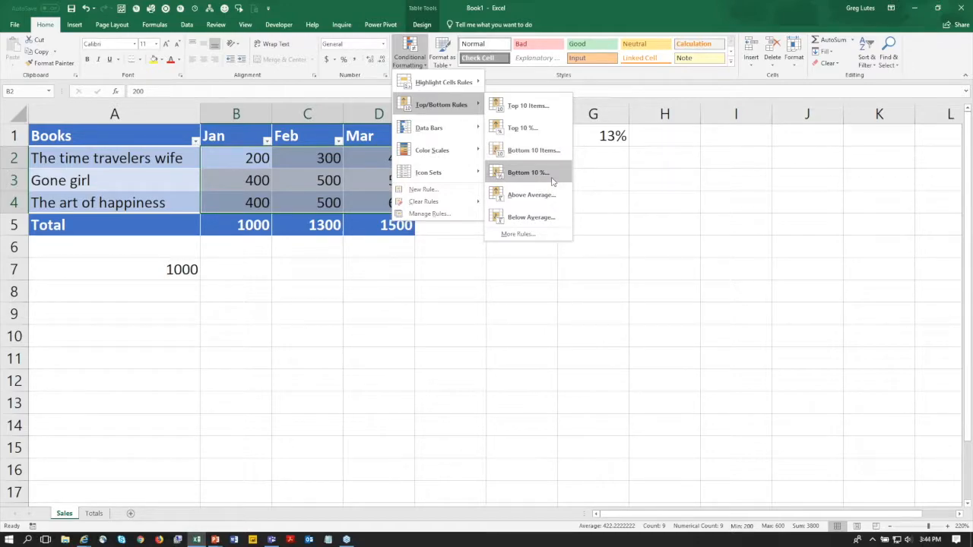
pyautogui.moveTo(446, 152)
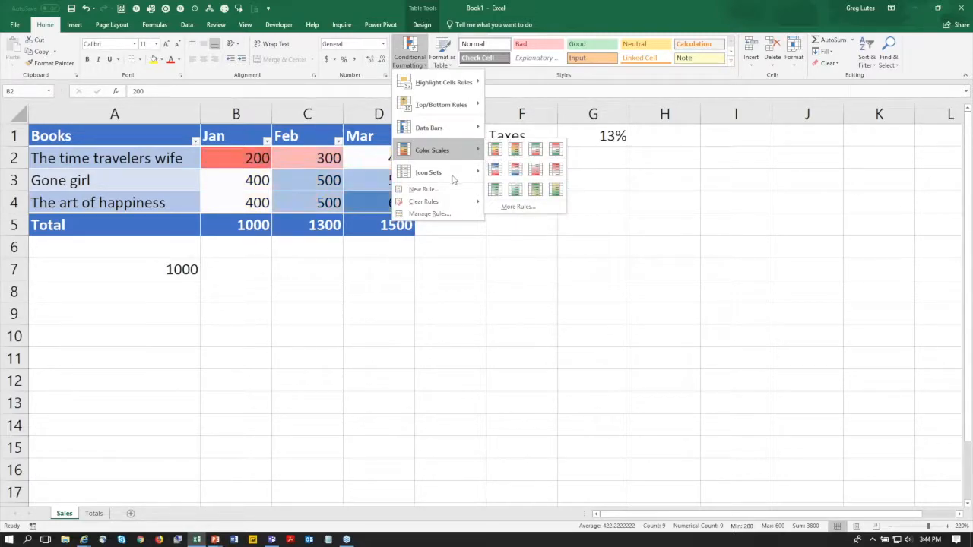
pyautogui.moveTo(451, 178)
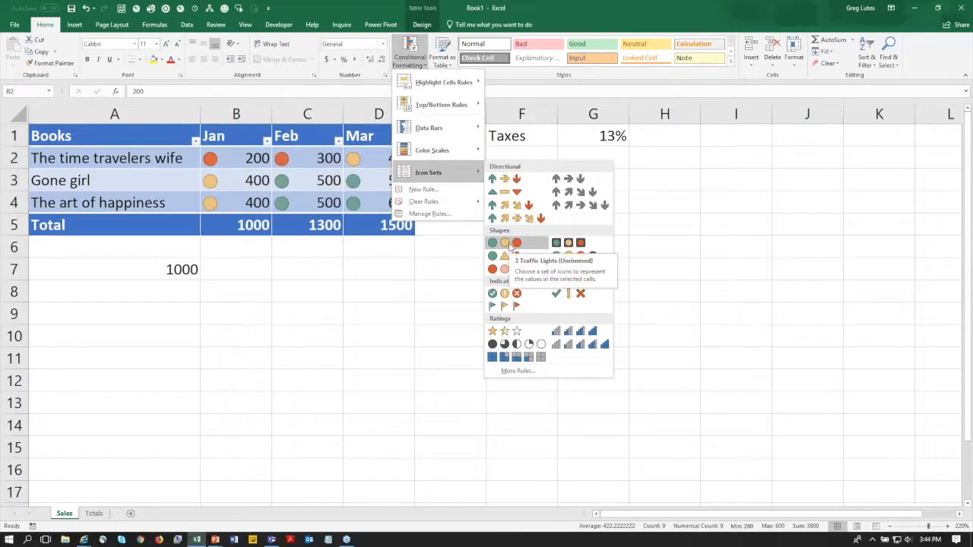
pyautogui.click(509, 245)
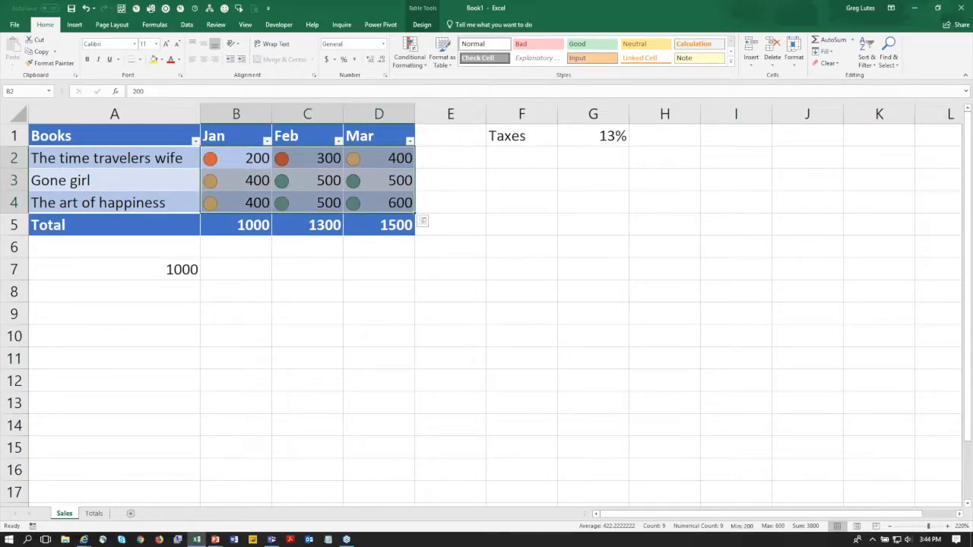
# Edit the icon set rule so the green icon's threshold is of type Number with a value of 350
pyautogui.click(411, 60)
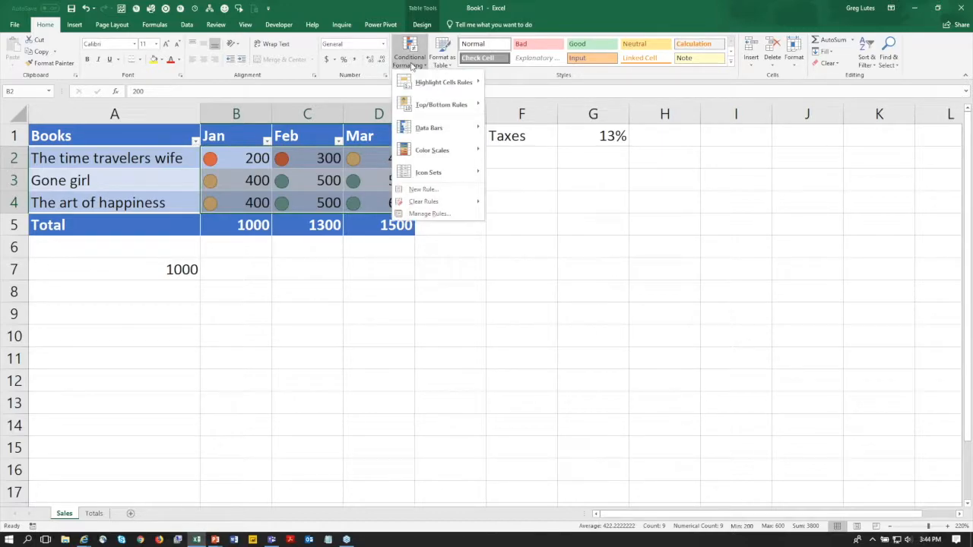
pyautogui.click(429, 214)
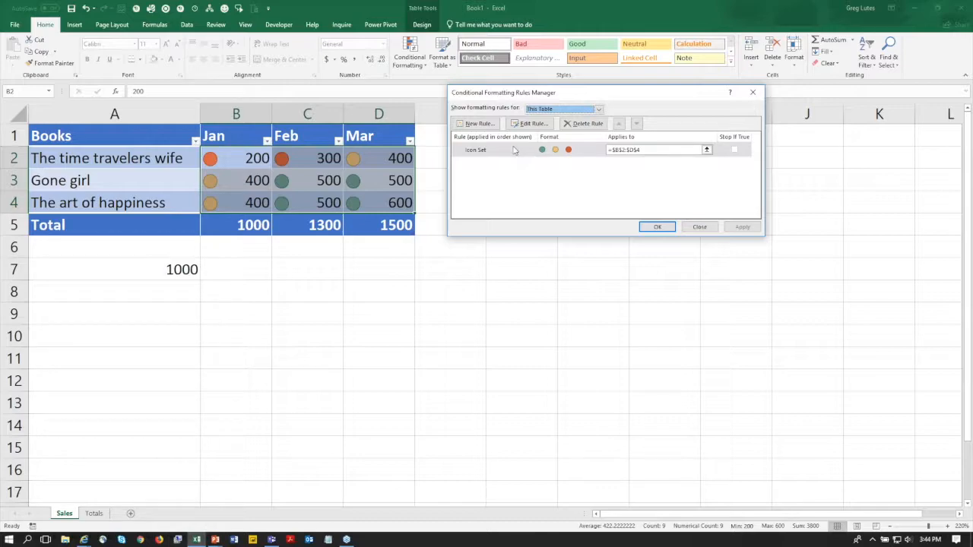
pyautogui.click(532, 124)
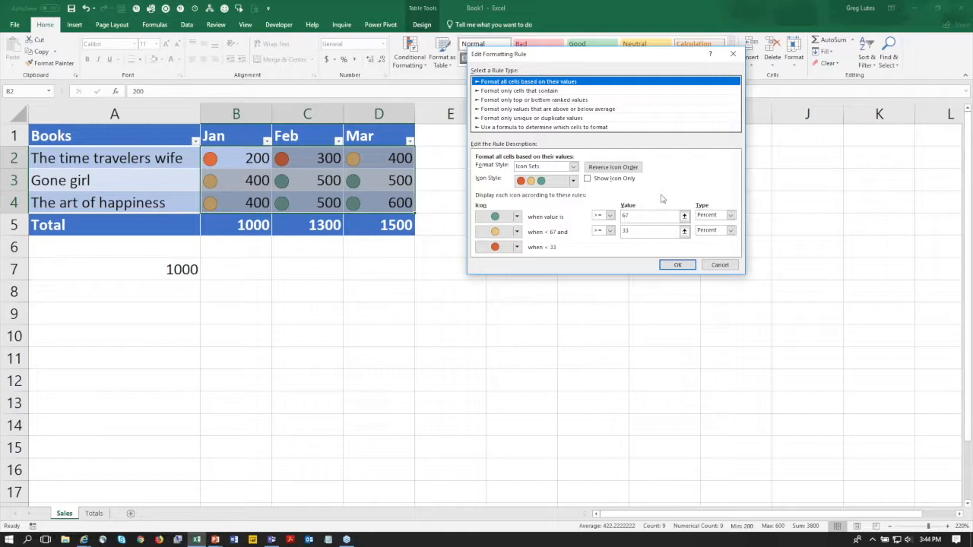
pyautogui.click(730, 215)
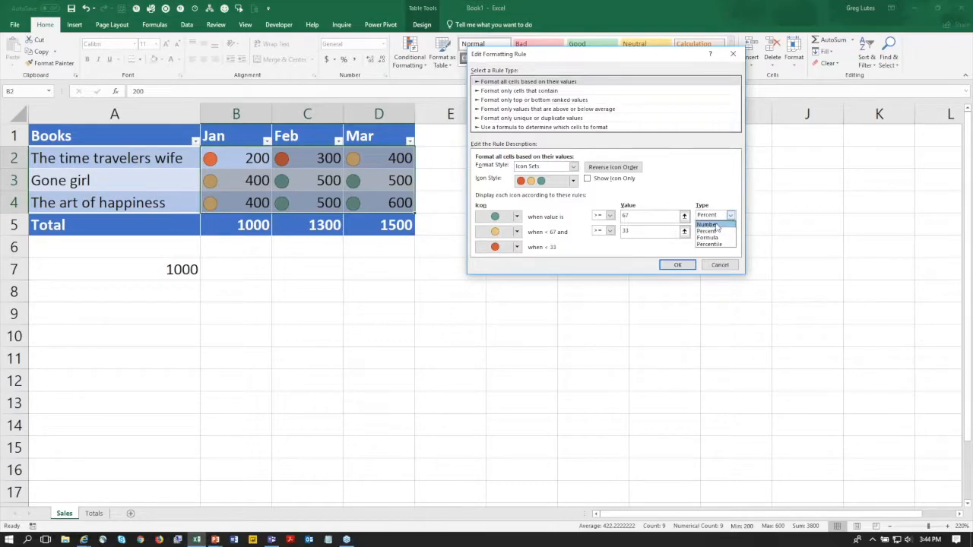
pyautogui.click(707, 225)
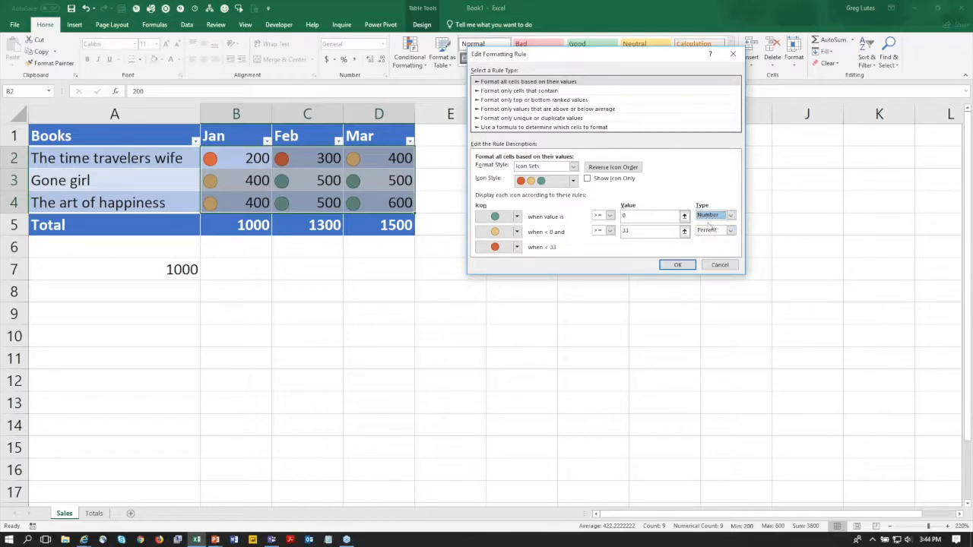
pyautogui.click(640, 215)
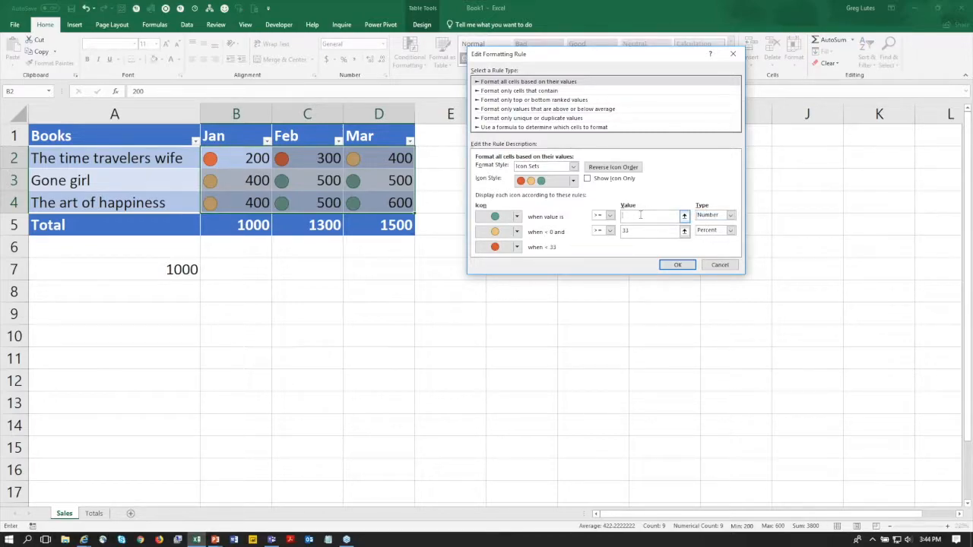
pyautogui.write('350')
# Set the yellow icon's threshold to type Number, greater than 250, and apply the edited rule to the table
pyautogui.click(715, 232)
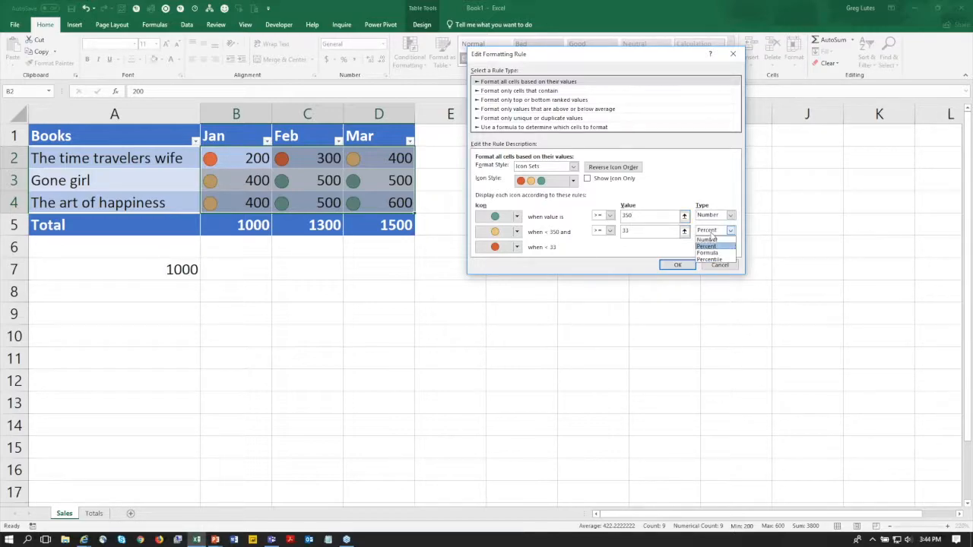
pyautogui.click(707, 240)
pyautogui.click(648, 232)
pyautogui.press('BackSpace')
pyautogui.write('250')
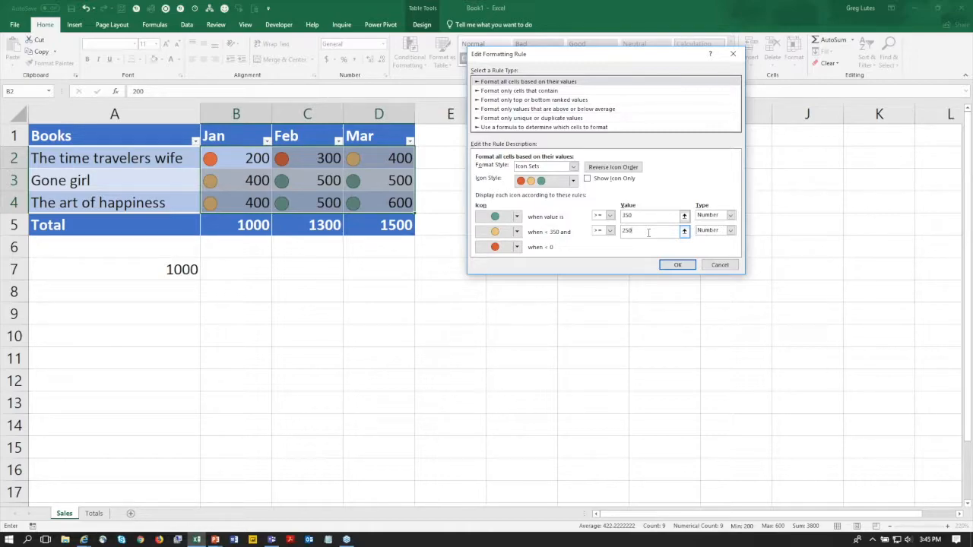
pyautogui.click(610, 231)
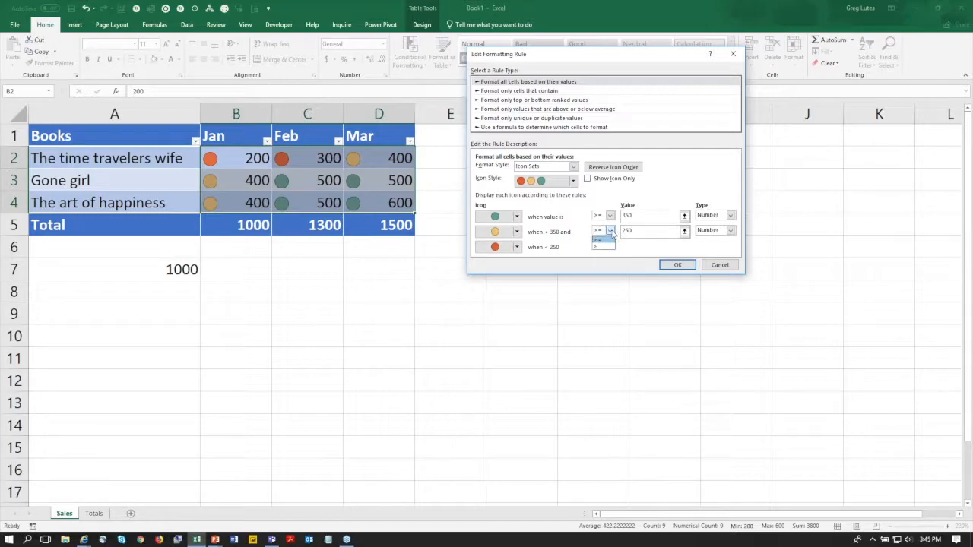
pyautogui.click(607, 246)
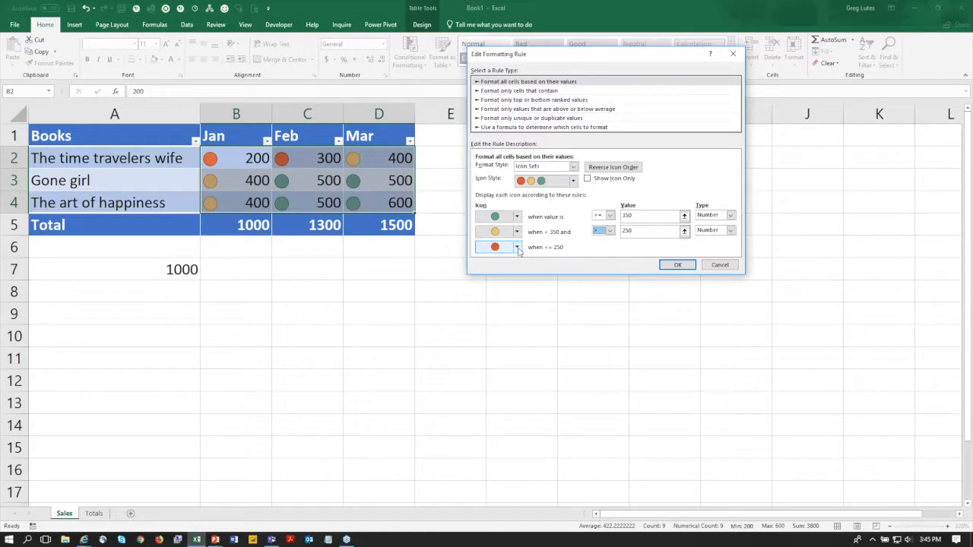
pyautogui.click(680, 265)
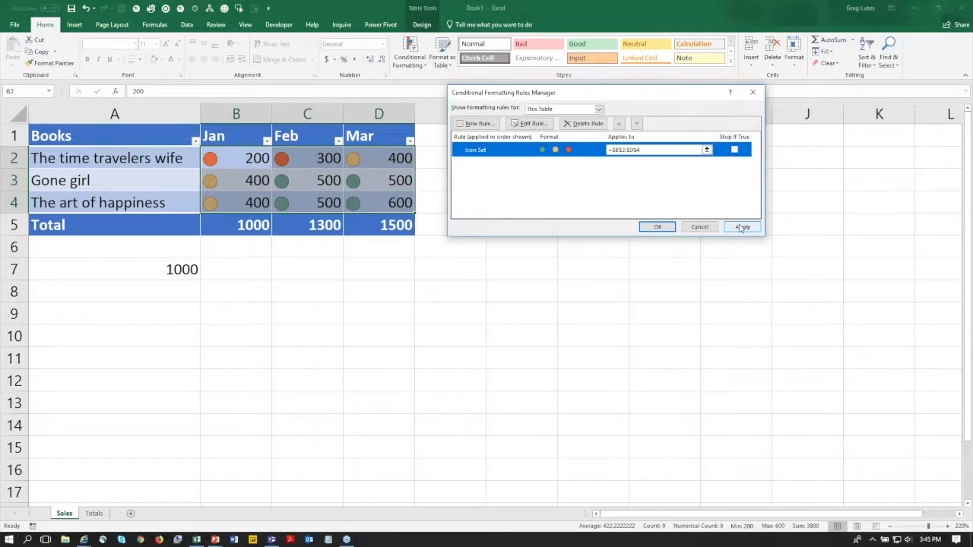
pyautogui.click(741, 227)
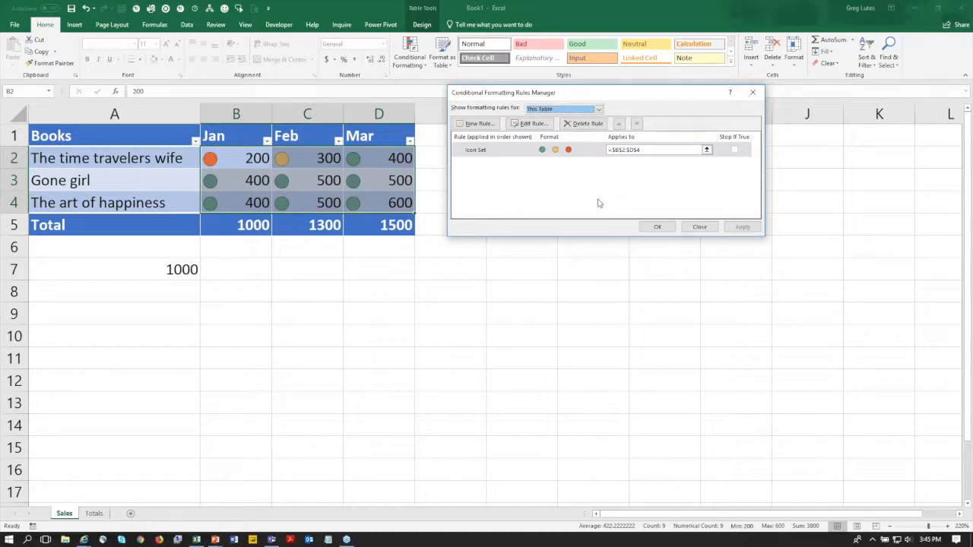
pyautogui.click(657, 228)
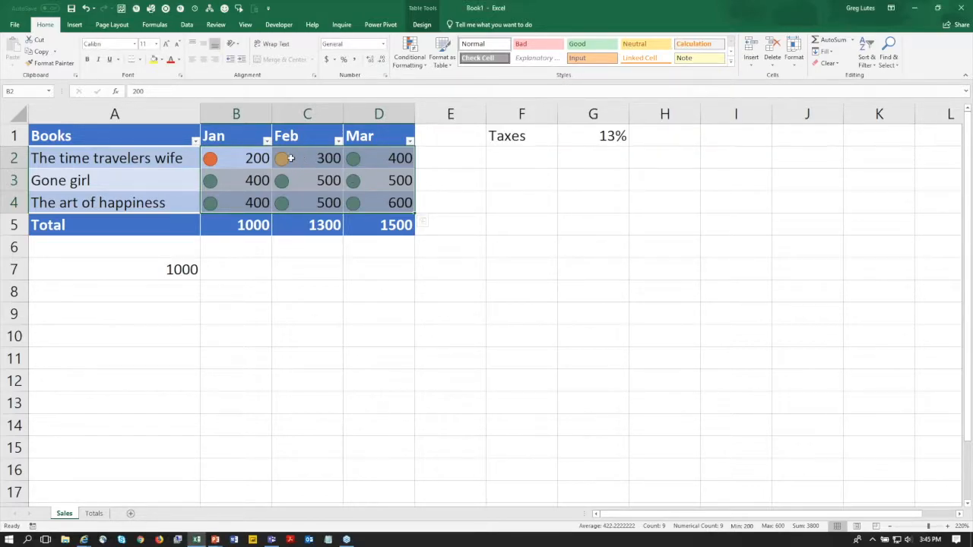
# Filter the table's Jan column by the red cell icon and clear that filter again
pyautogui.click(260, 157)
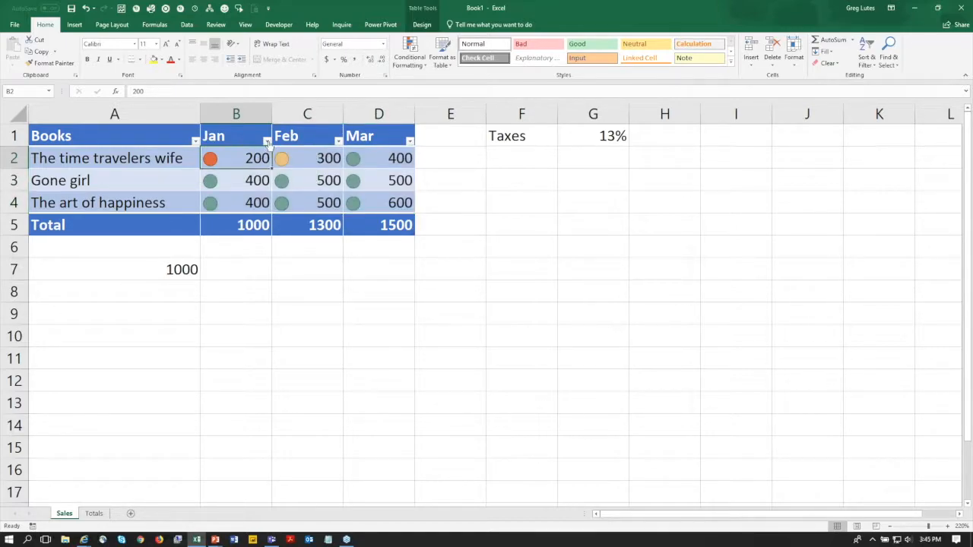
pyautogui.click(267, 141)
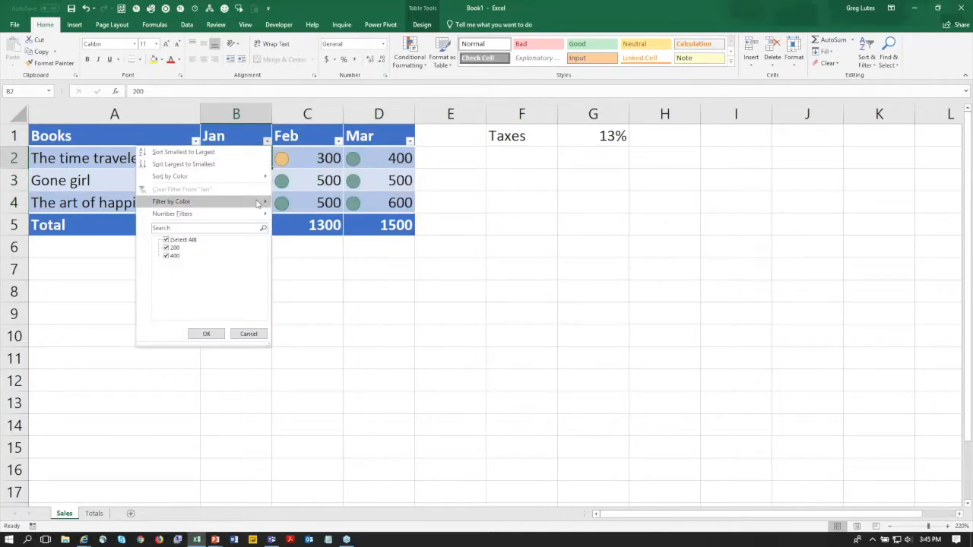
pyautogui.moveTo(258, 204)
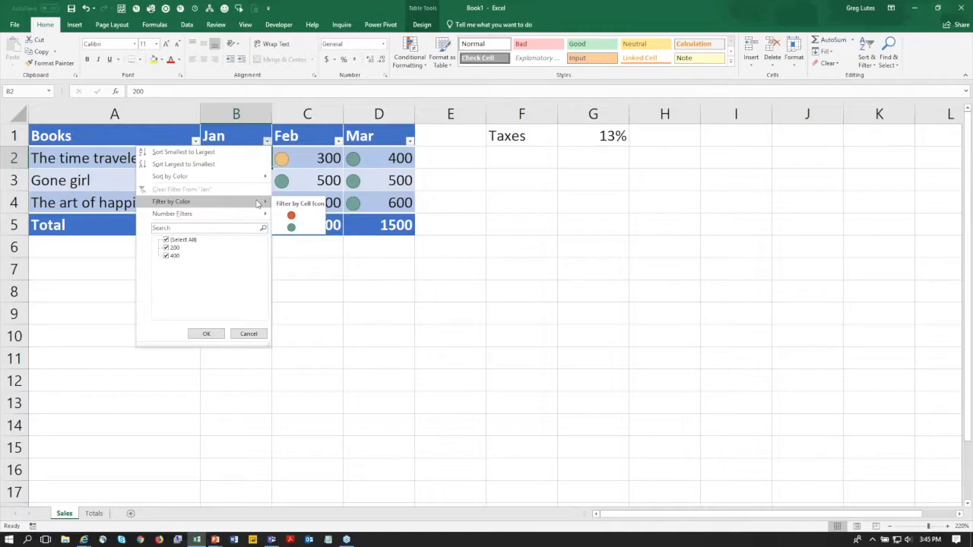
pyautogui.click(292, 216)
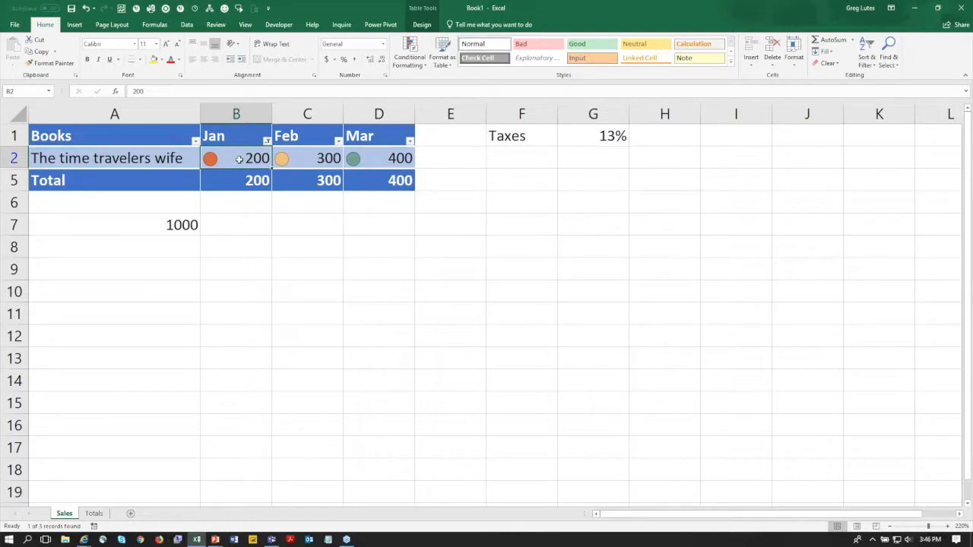
pyautogui.click(267, 141)
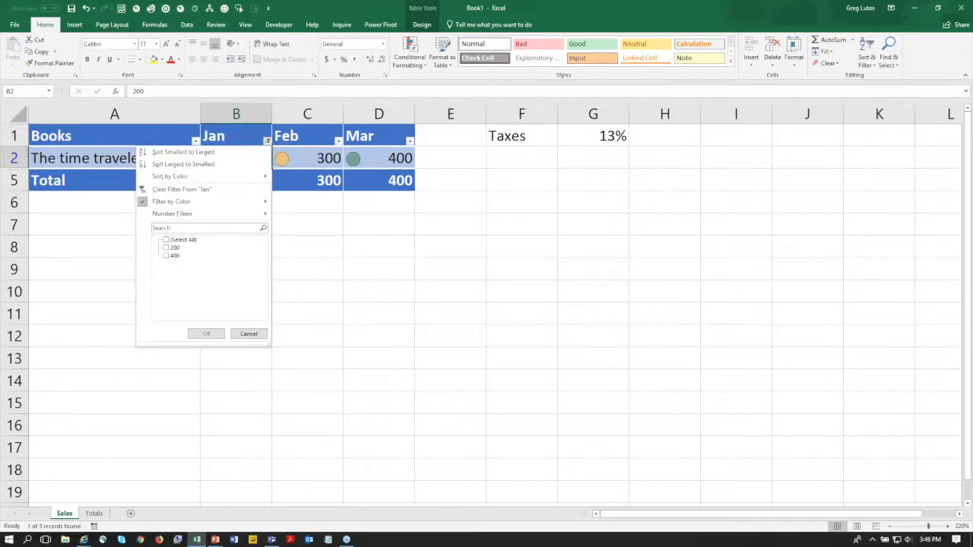
pyautogui.click(165, 190)
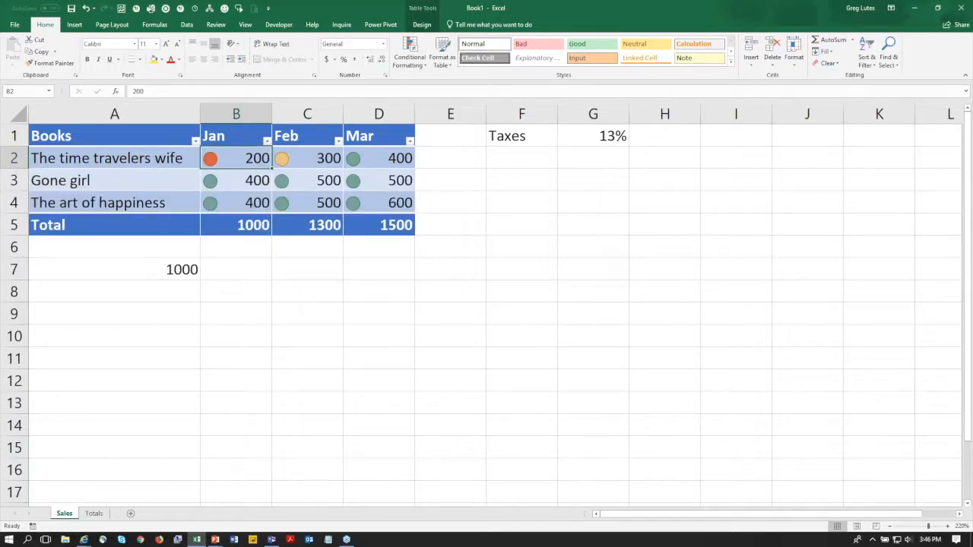
pyautogui.click(305, 165)
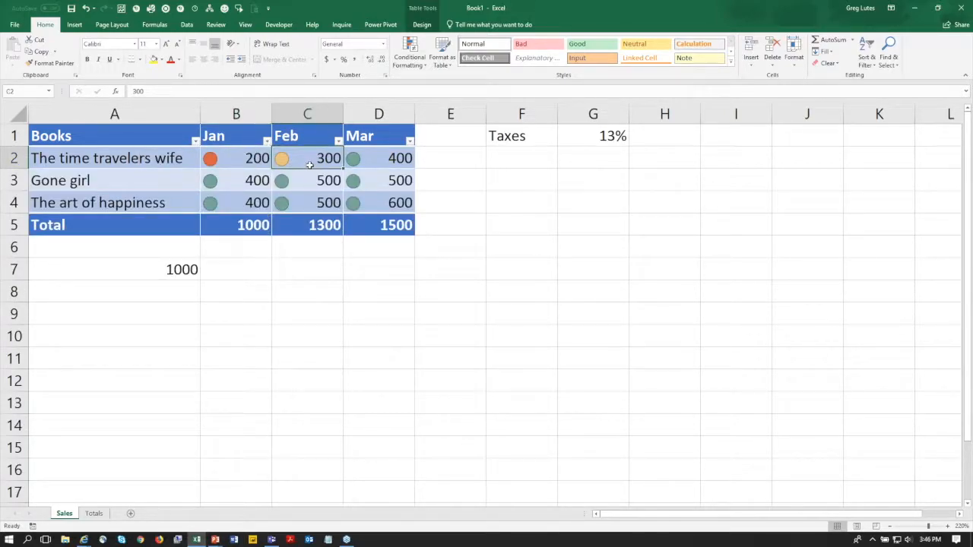
pyautogui.click(589, 135)
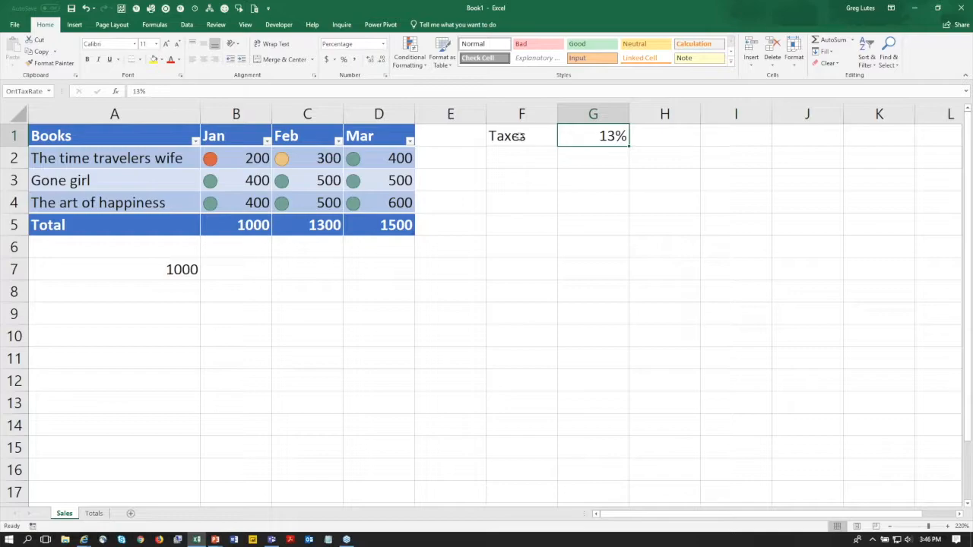
pyautogui.click(123, 167)
pyautogui.moveTo(123, 167); pyautogui.dragTo(126, 202)
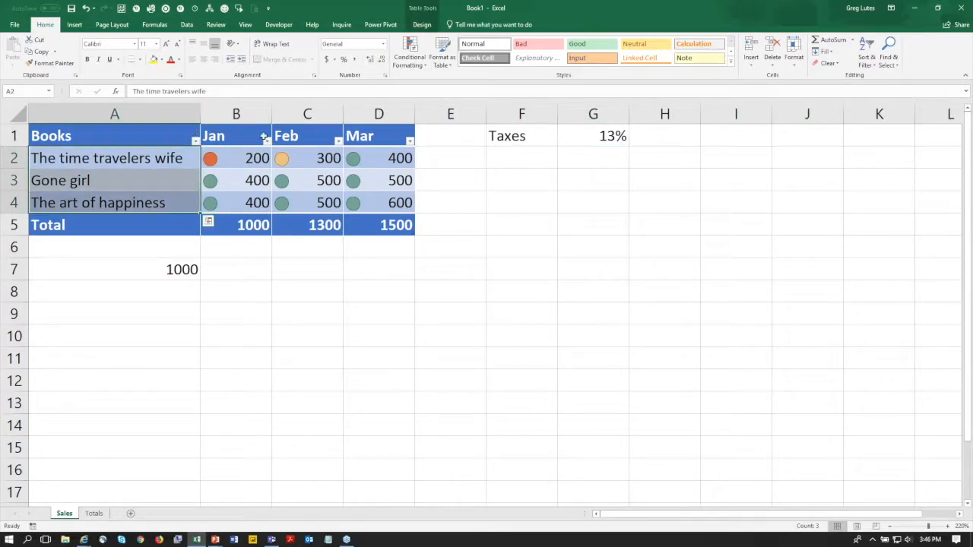
# Delete columns F and G, which hold the Taxes label and rate, from the Sales sheet
pyautogui.moveTo(536, 115); pyautogui.dragTo(593, 114)
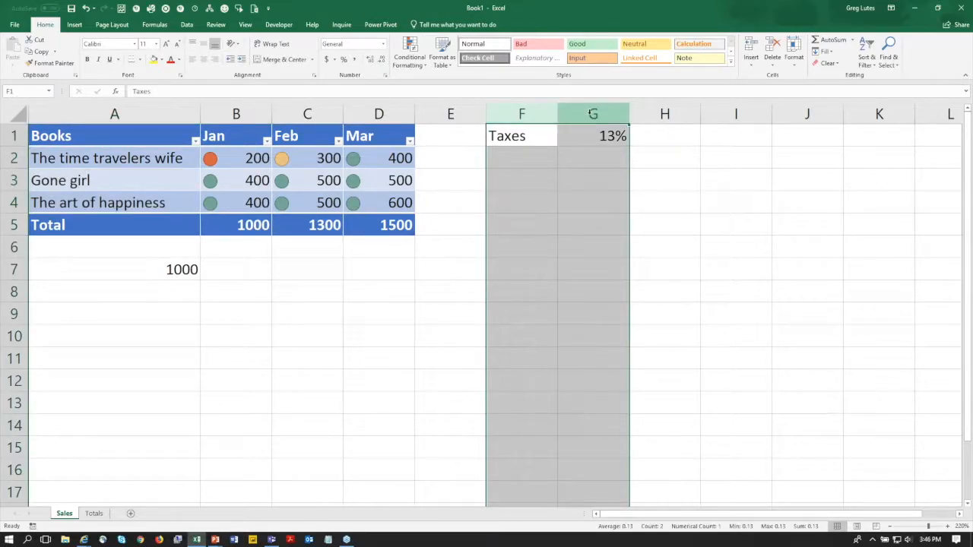
pyautogui.rightClick(590, 113)
pyautogui.click(627, 197)
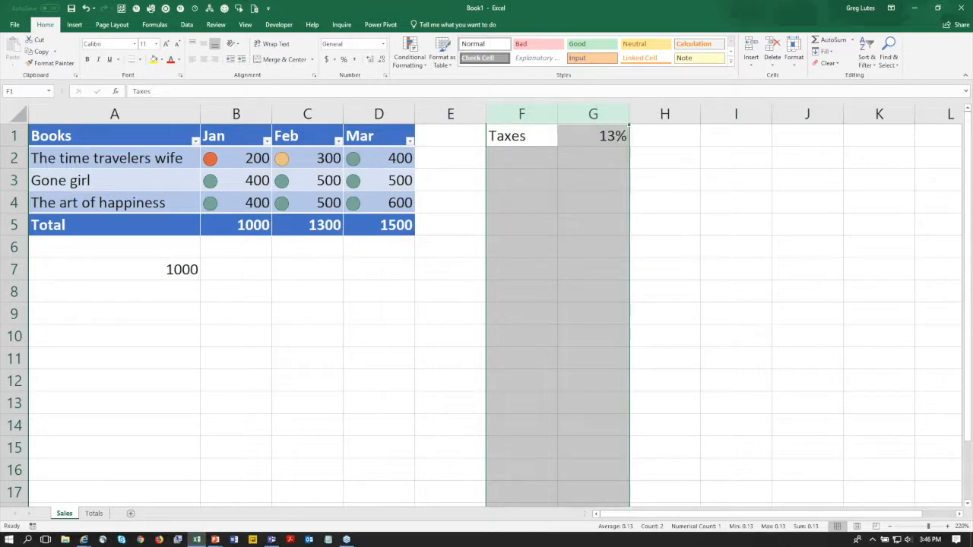
# Show the Office Clipboard and copy the table's header row, A1:D1, to it
pyautogui.click(150, 135)
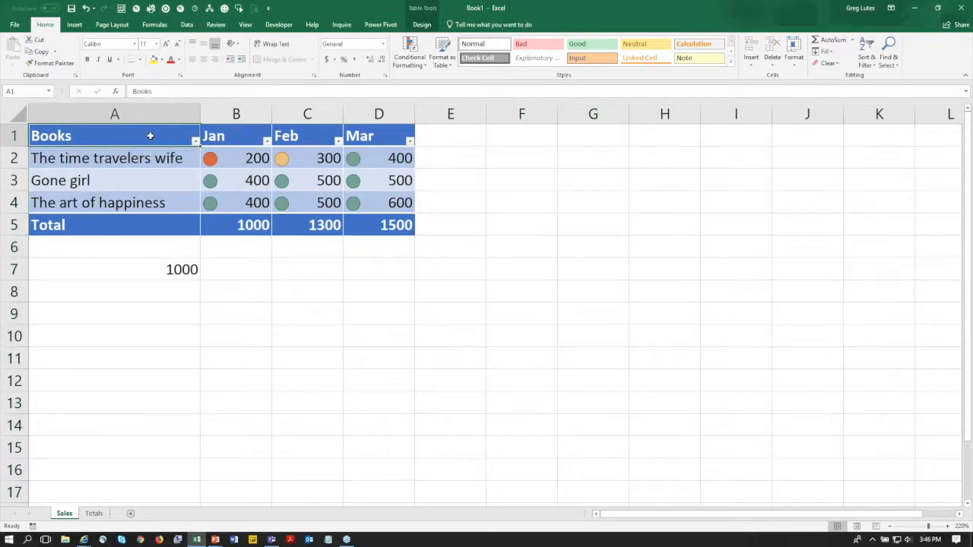
pyautogui.hotkey('shift', 'Right')
pyautogui.hotkey('shift', 'Right')
pyautogui.hotkey('shift', 'Right')
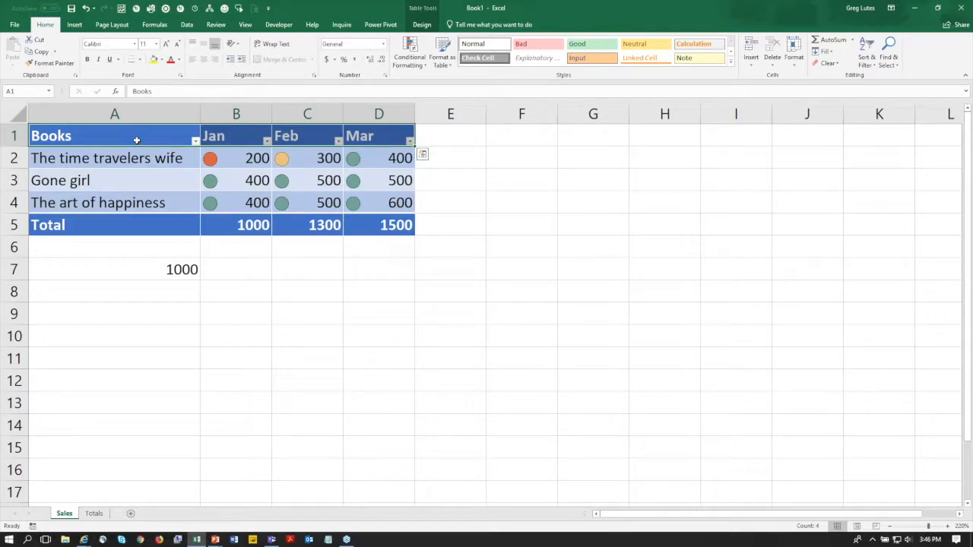
pyautogui.click(75, 74)
pyautogui.click(40, 53)
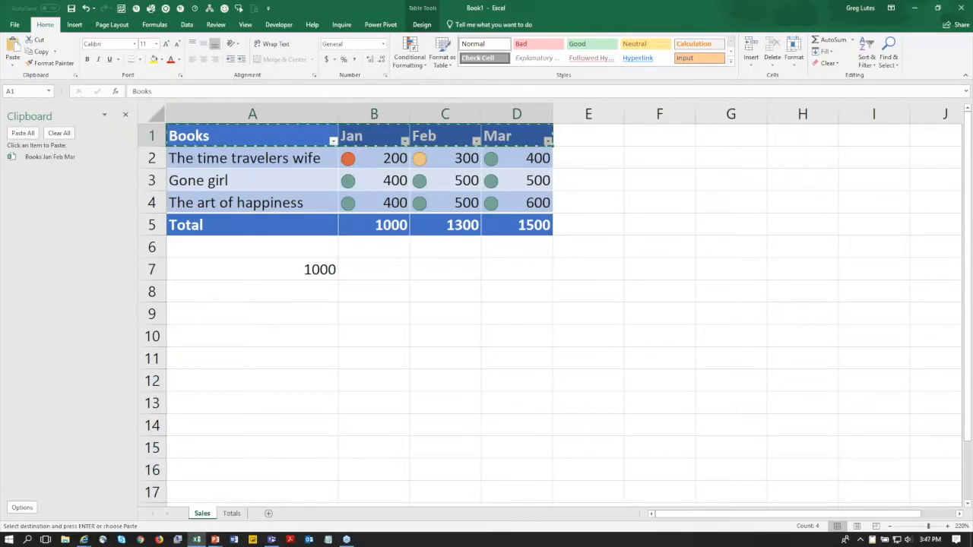
# Add the whole table A1:D5 and the three book titles A2:A4 to the Office Clipboard as separate items
pyautogui.click(224, 158)
pyautogui.moveTo(250, 138); pyautogui.dragTo(509, 224)
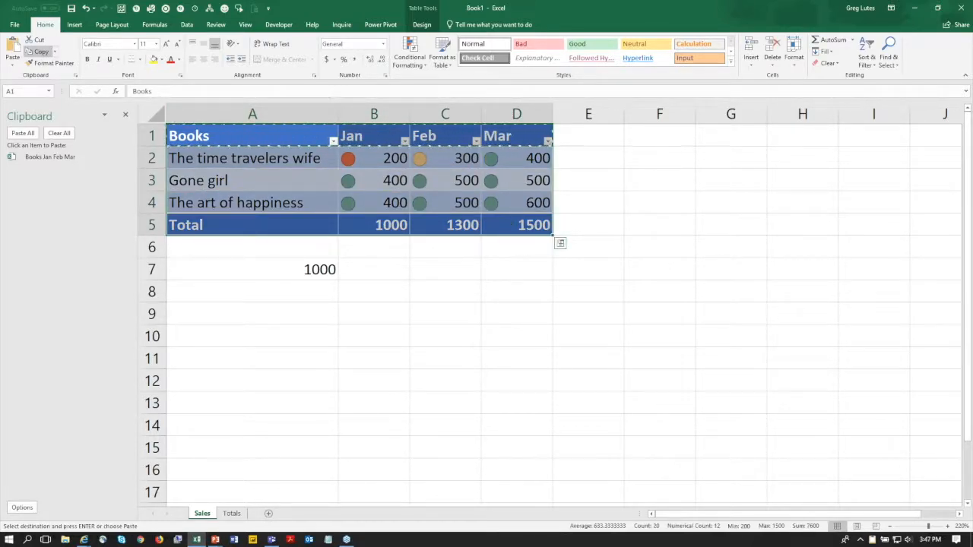
pyautogui.click(39, 51)
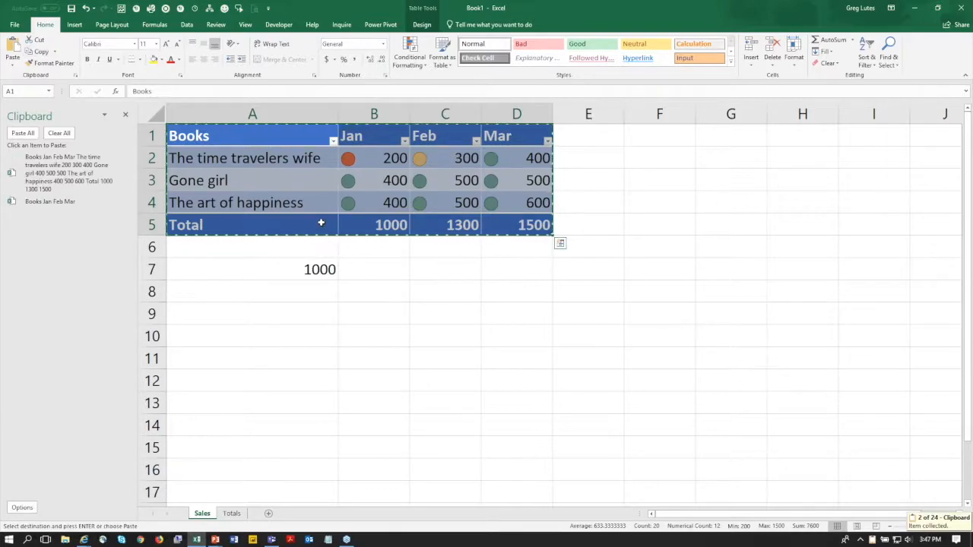
pyautogui.moveTo(279, 156); pyautogui.dragTo(277, 196)
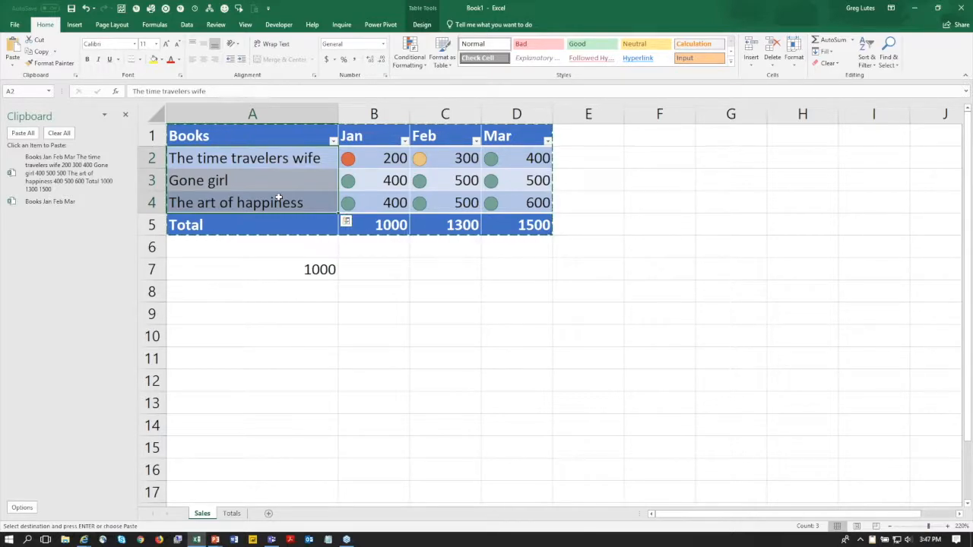
pyautogui.click(38, 51)
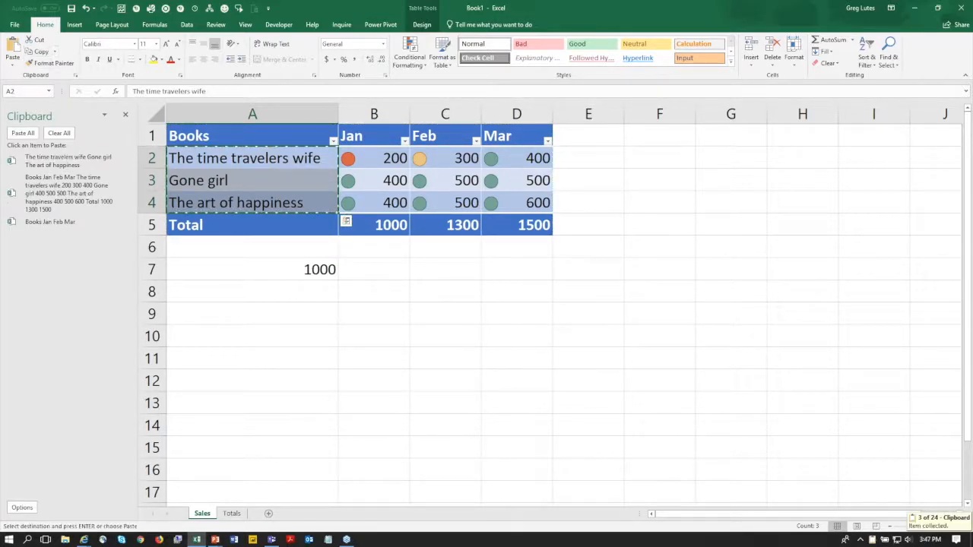
# Switch to Word, paste the copied sales table into a new blank document, and give it a solid blue table style
pyautogui.click(234, 539)
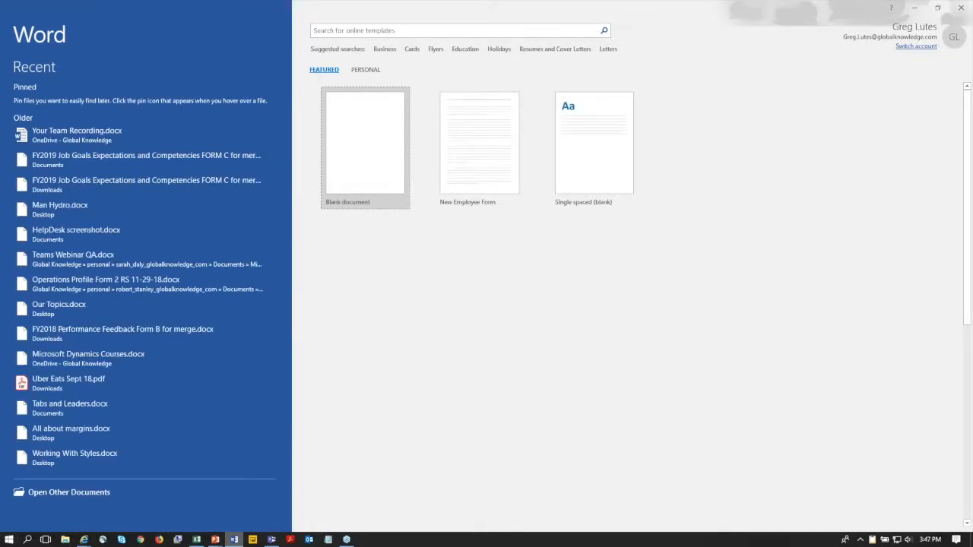
pyautogui.click(364, 148)
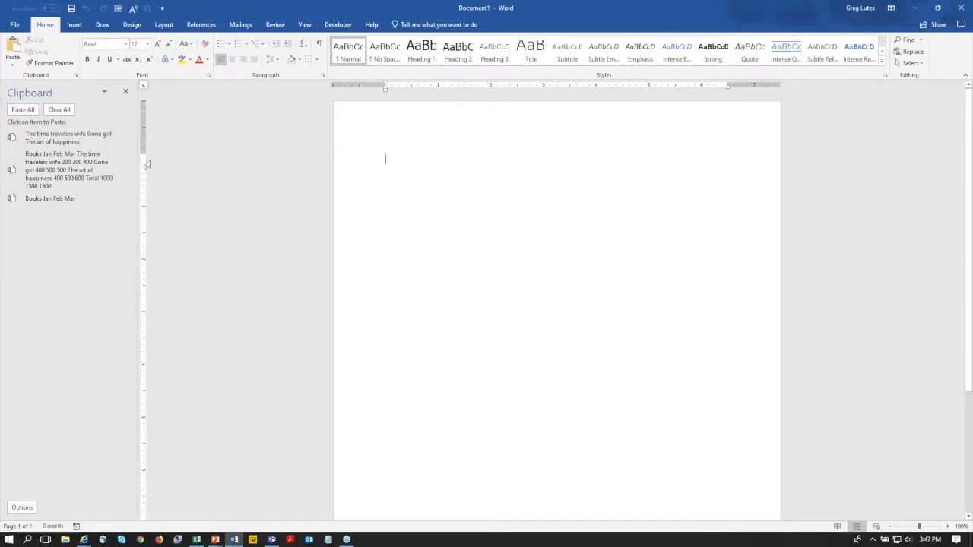
pyautogui.click(68, 170)
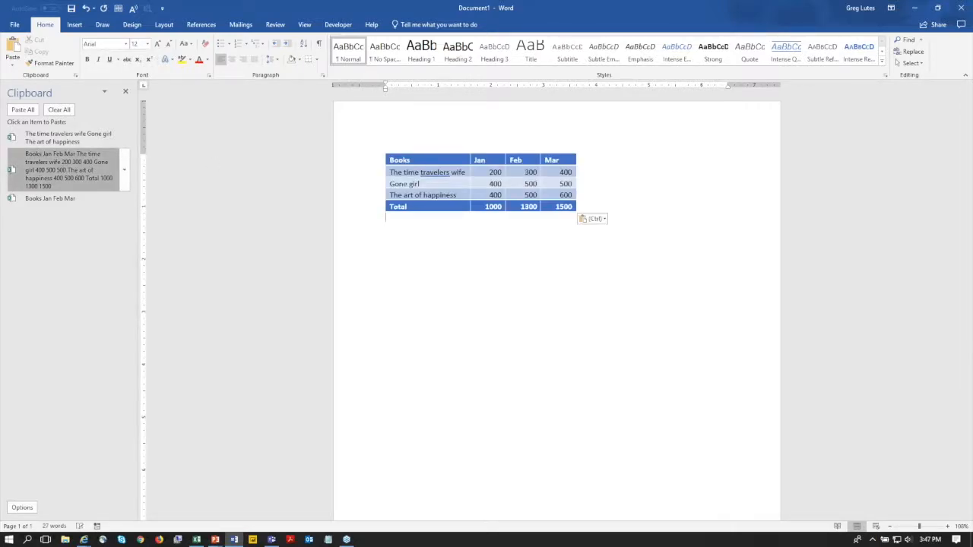
pyautogui.click(445, 180)
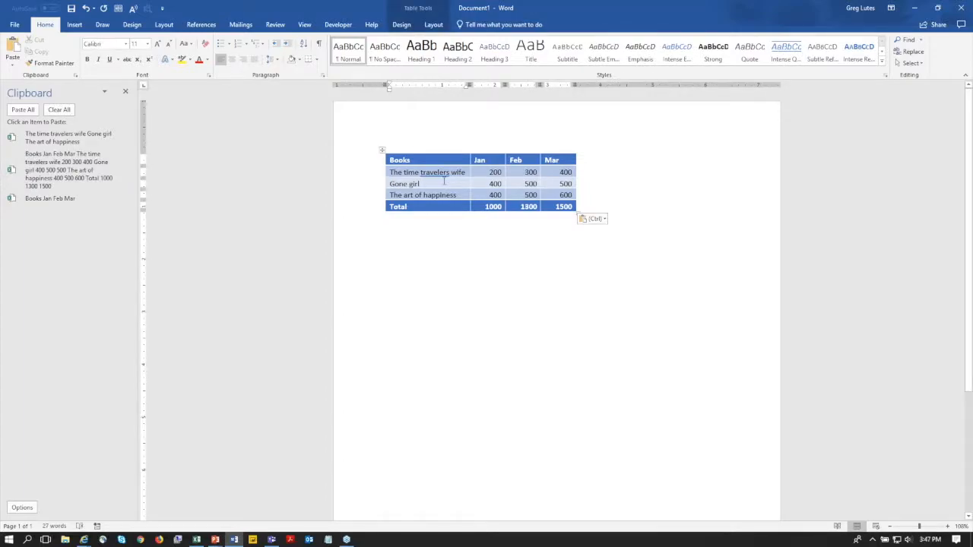
pyautogui.click(402, 24)
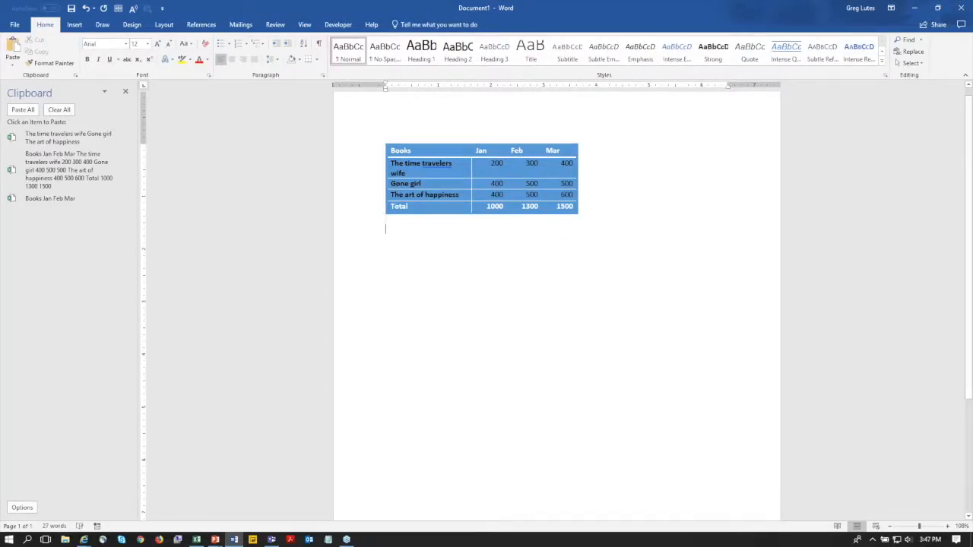
# Paste the copied book titles and header row below the table, and close the Word document without saving
pyautogui.click(67, 142)
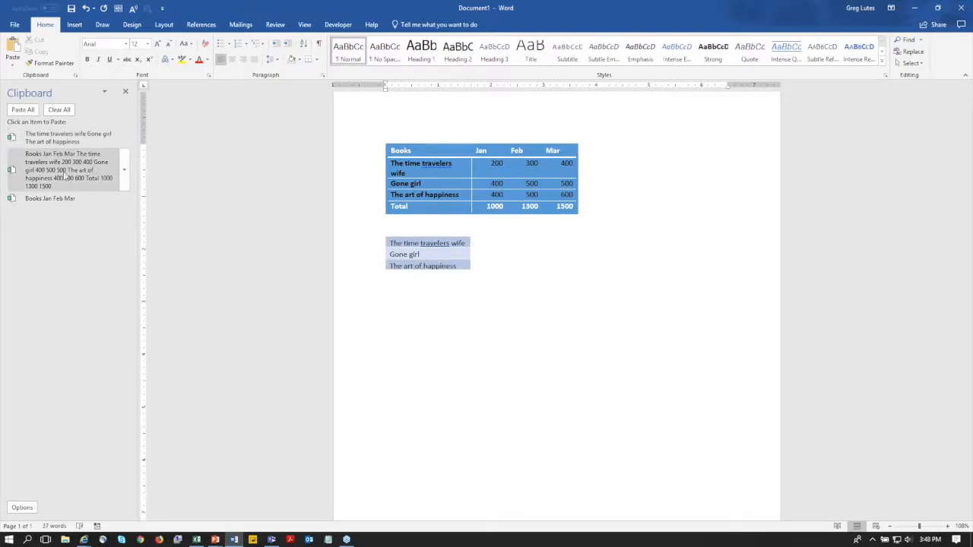
pyautogui.click(51, 198)
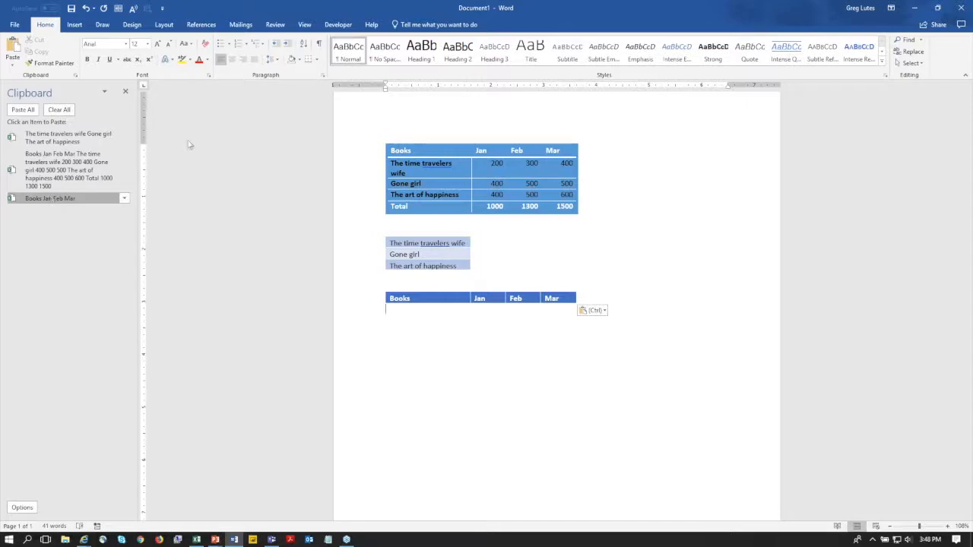
pyautogui.click(963, 8)
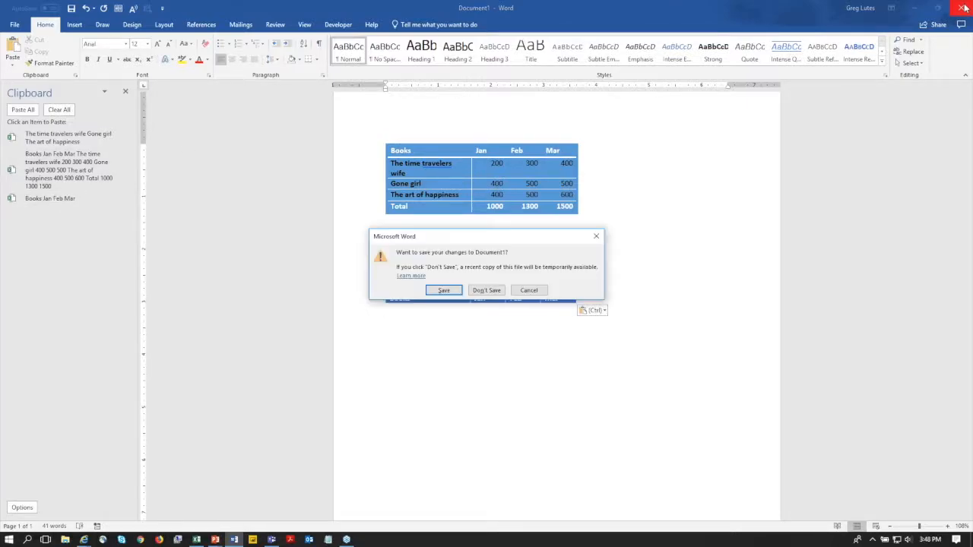
pyautogui.click(491, 297)
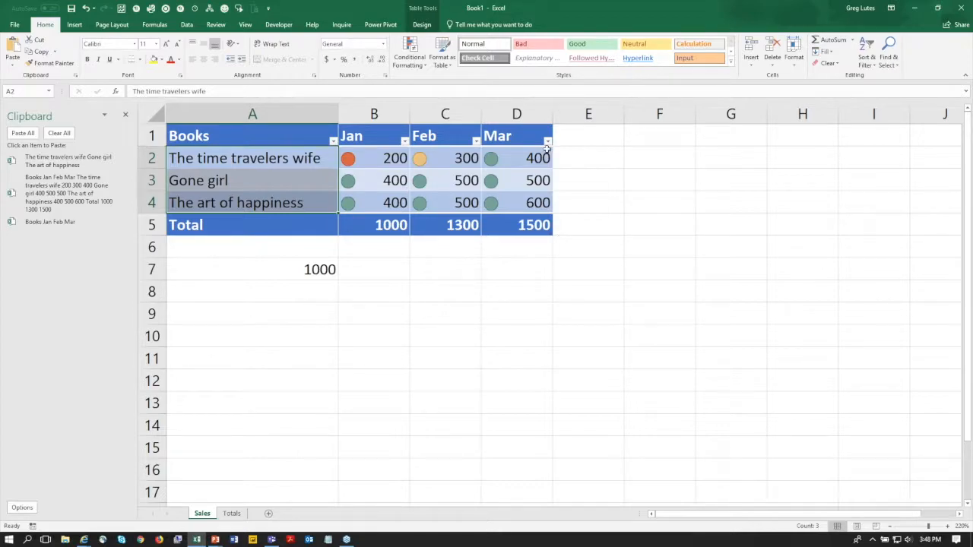
# Paste the copied header row into the Sales sheet starting at F1, and hide the Office Clipboard
pyautogui.click(684, 134)
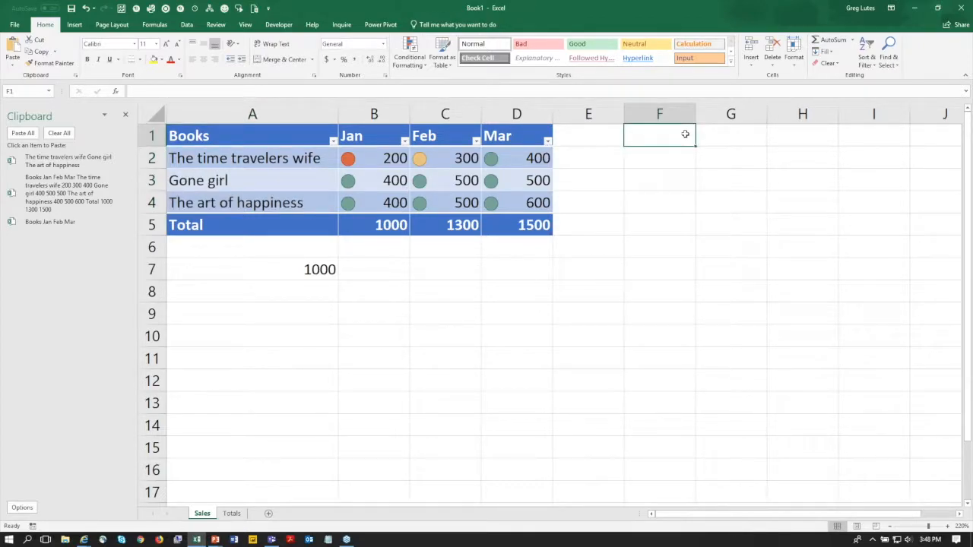
pyautogui.click(67, 221)
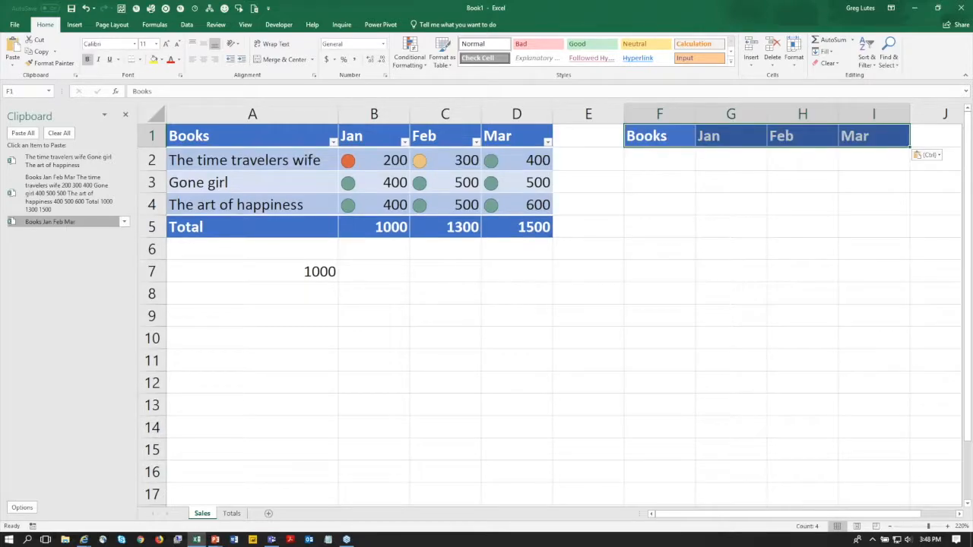
pyautogui.click(125, 114)
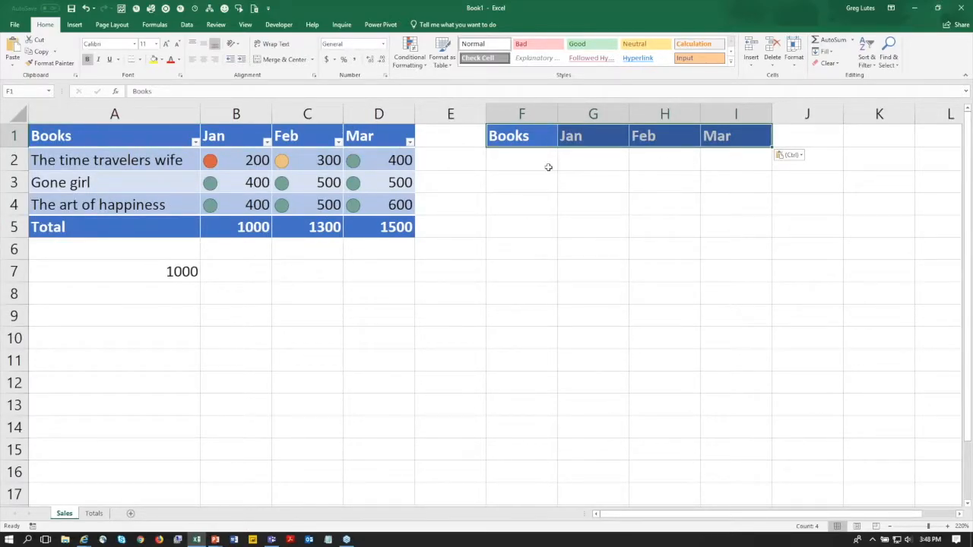
# Name cell F2, below the new Books header, BookLookup
pyautogui.click(502, 159)
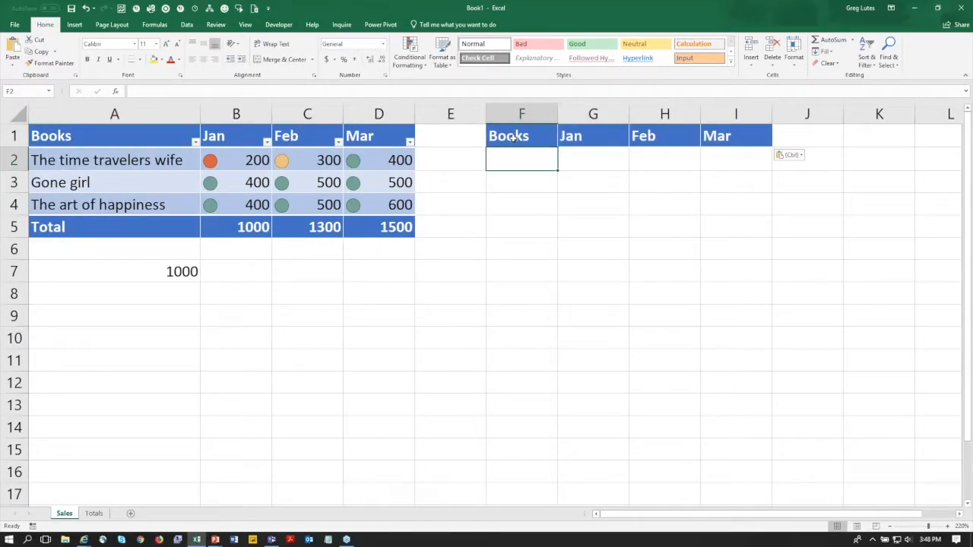
pyautogui.click(17, 91)
pyautogui.write('BookLo')
pyautogui.write('okup')
# Name the range of three book titles, A2:A4, BookList
pyautogui.click(149, 163)
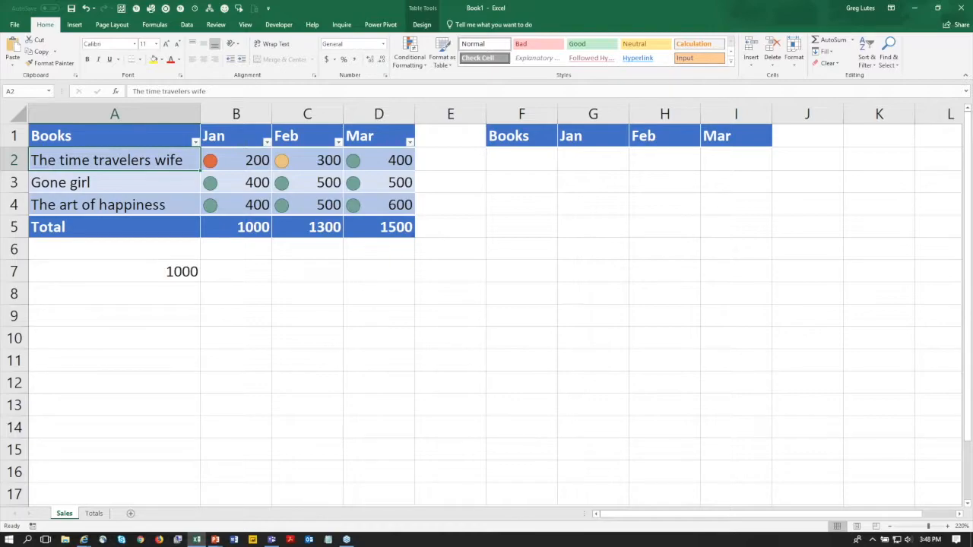
pyautogui.moveTo(166, 160); pyautogui.dragTo(162, 195)
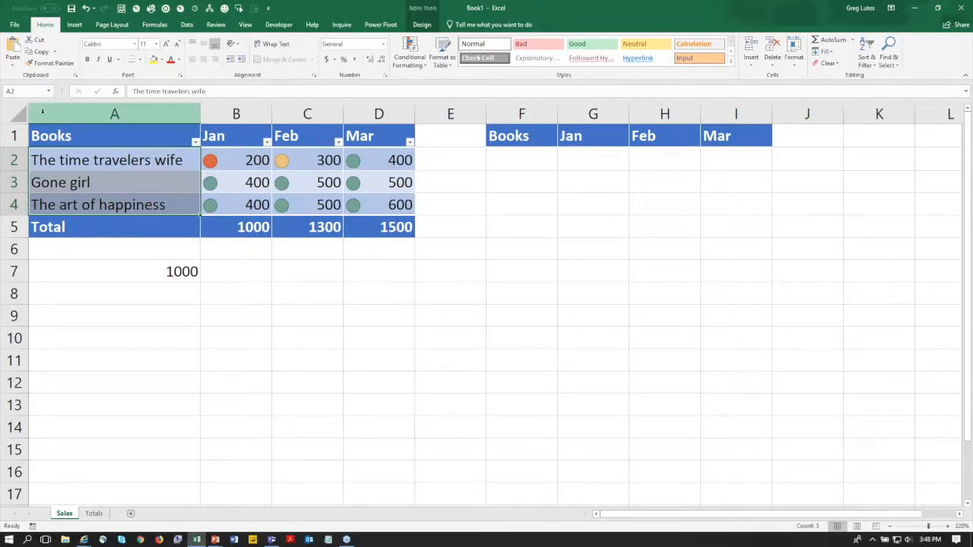
pyautogui.click(25, 92)
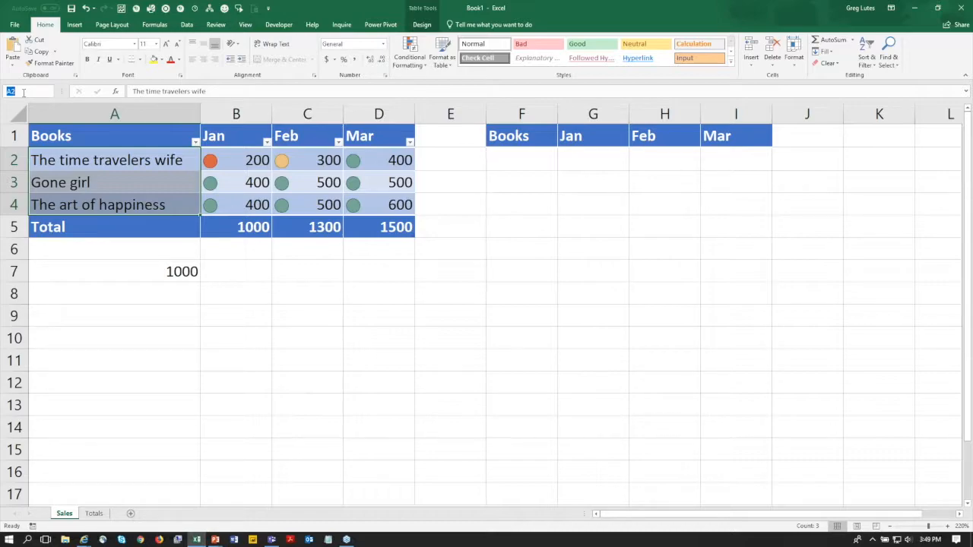
pyautogui.write('BookList')
pyautogui.press('Return')
# Set up data validation for cell F2 that allows a List with the source =BookList
pyautogui.click(513, 158)
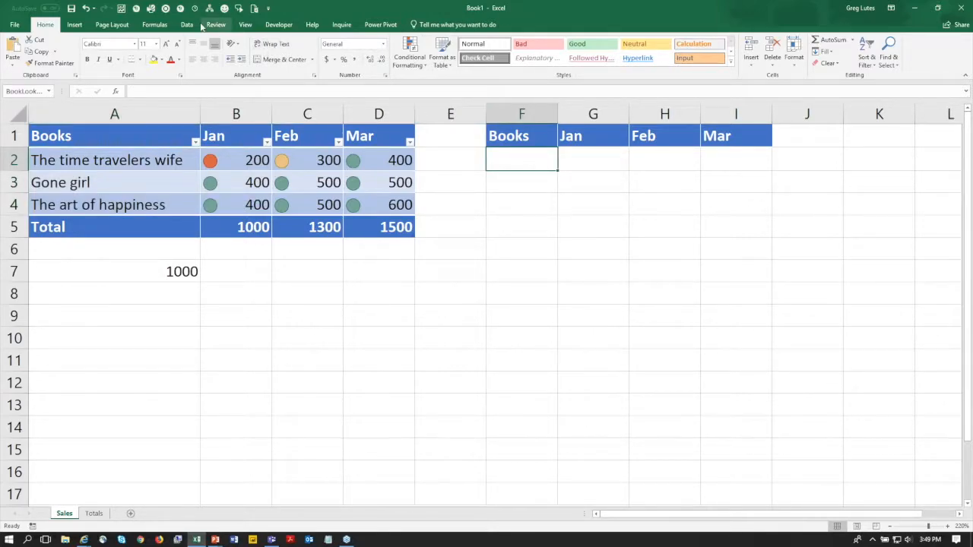
pyautogui.click(187, 24)
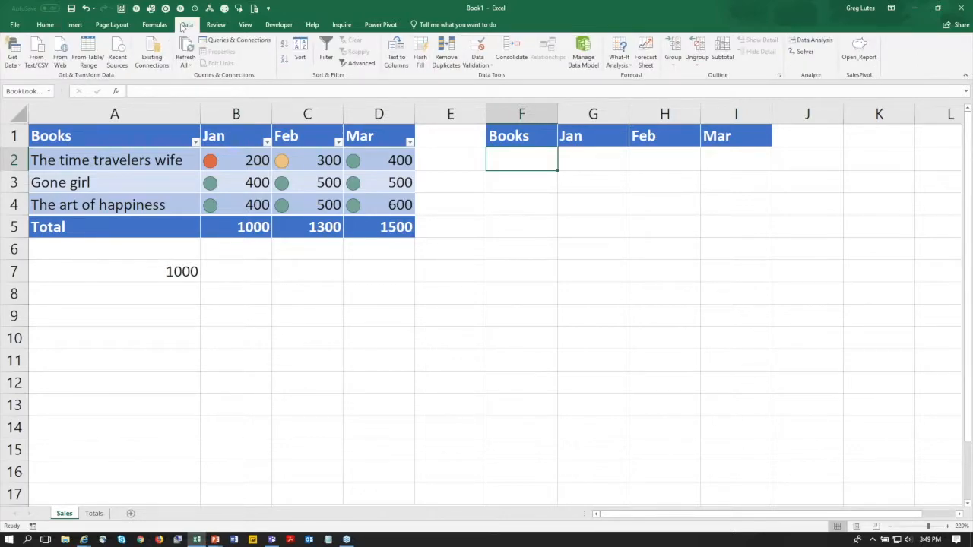
pyautogui.click(484, 67)
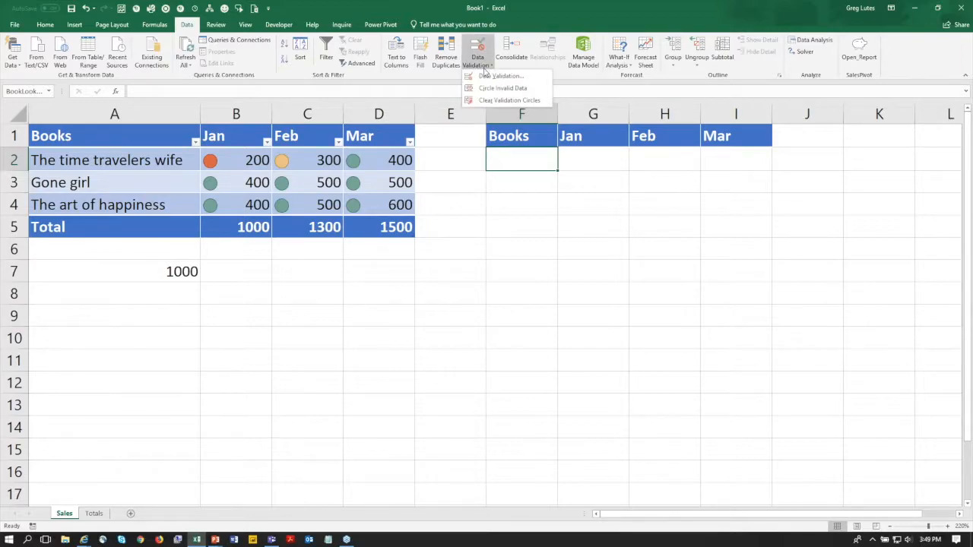
pyautogui.click(500, 78)
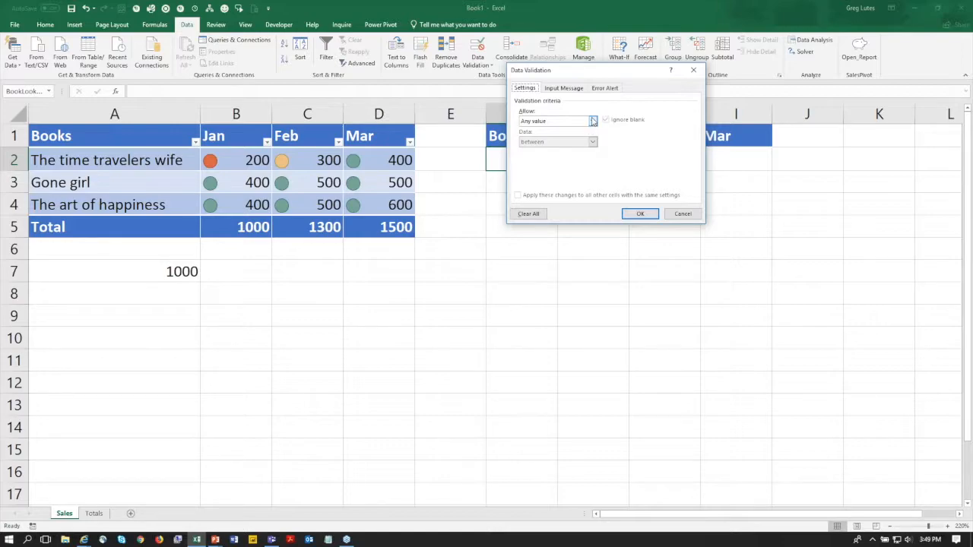
pyautogui.click(592, 121)
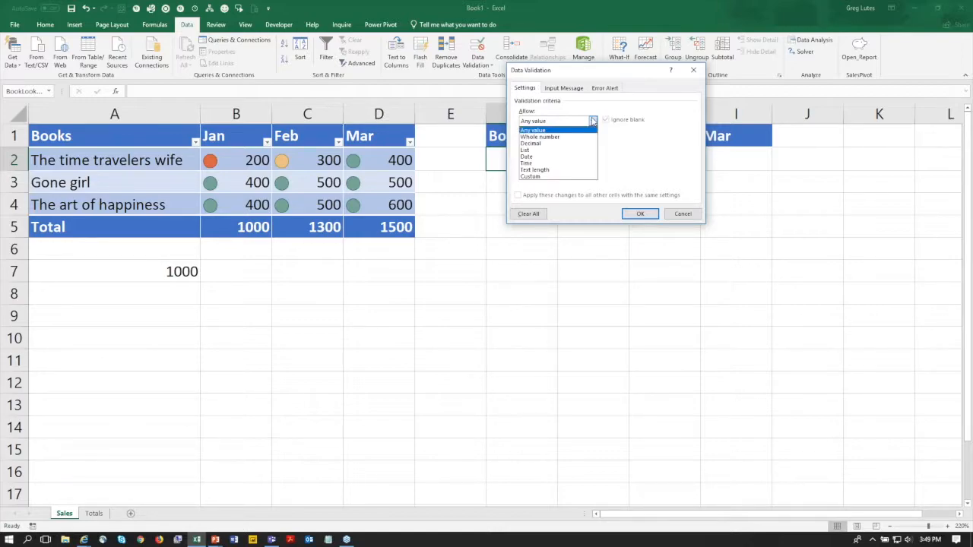
pyautogui.click(538, 157)
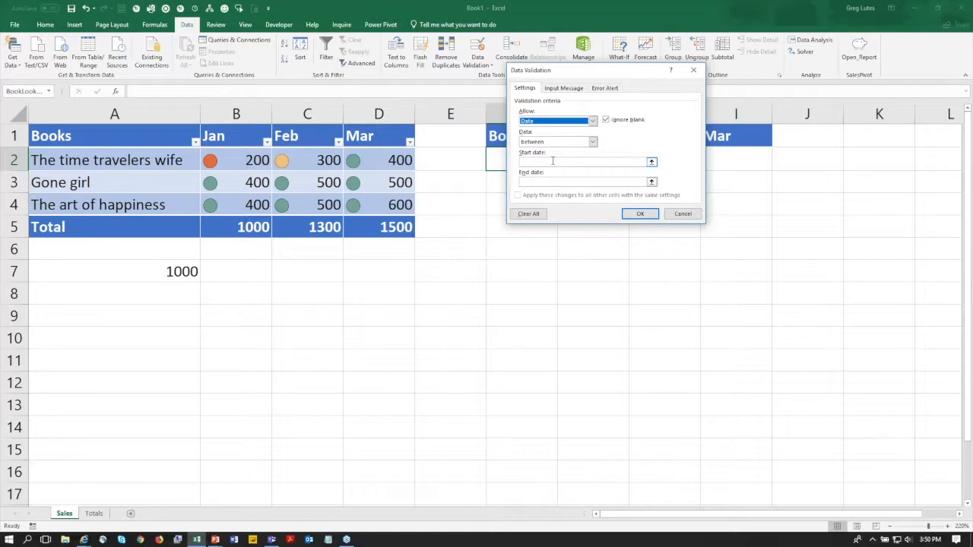
pyautogui.click(592, 121)
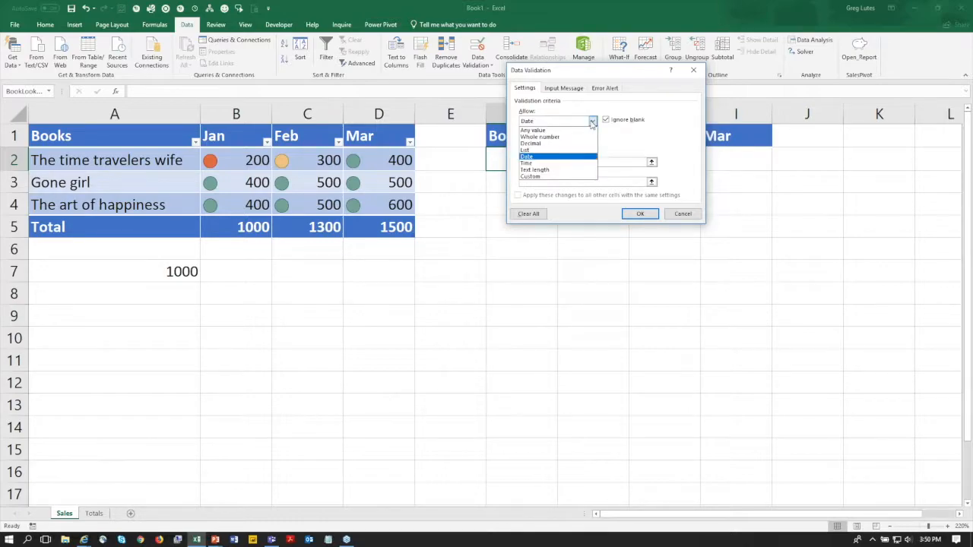
pyautogui.click(534, 150)
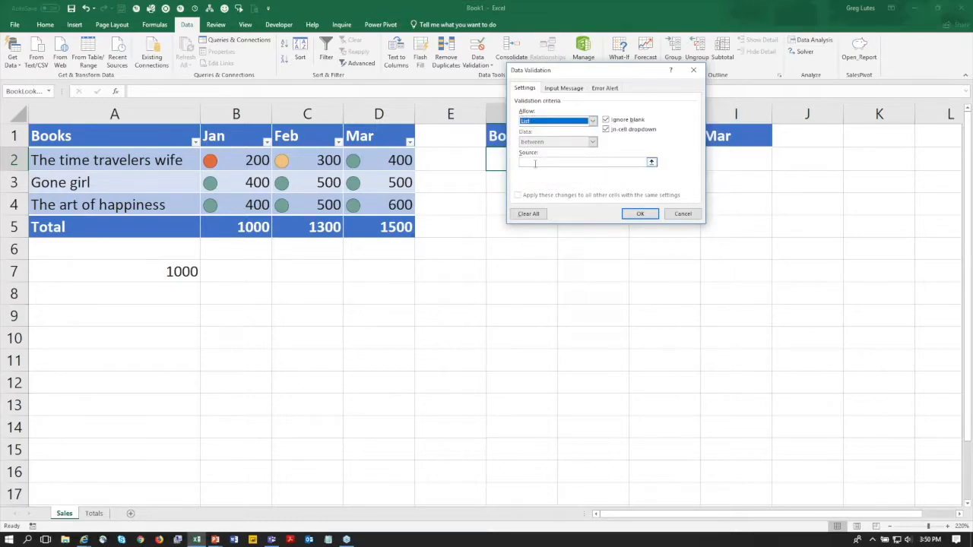
pyautogui.click(534, 163)
pyautogui.write('=BookLis')
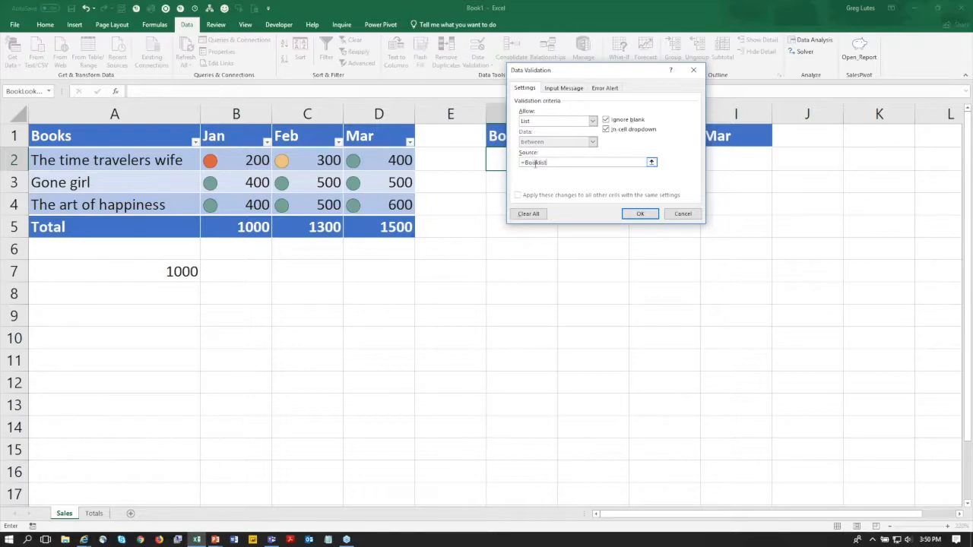
pyautogui.write('t')
# Give the validation's error alert the title "What are you doing?!??" and message "Please pick from the list. Next time the alarm goes off", and apply it
pyautogui.click(606, 88)
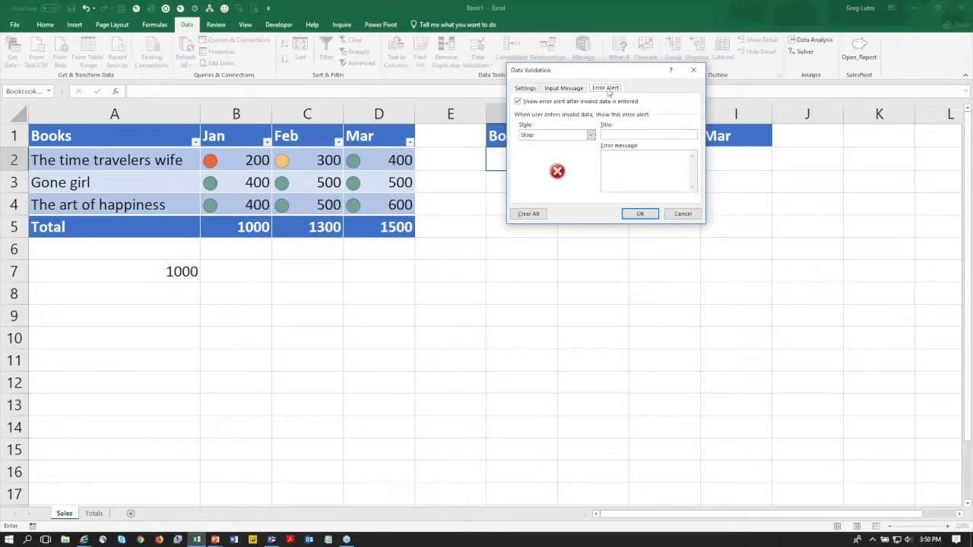
pyautogui.click(628, 134)
pyautogui.write('WWhat are you doing?!??')
pyautogui.click(672, 161)
pyautogui.write('Please pick f')
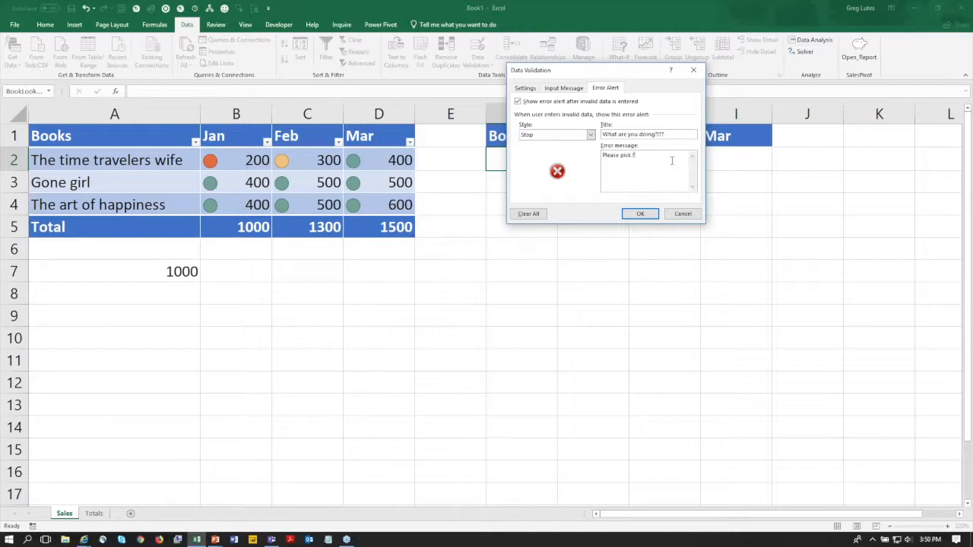
pyautogui.write('orom the list. Next time the alarm goes off')
pyautogui.click(636, 214)
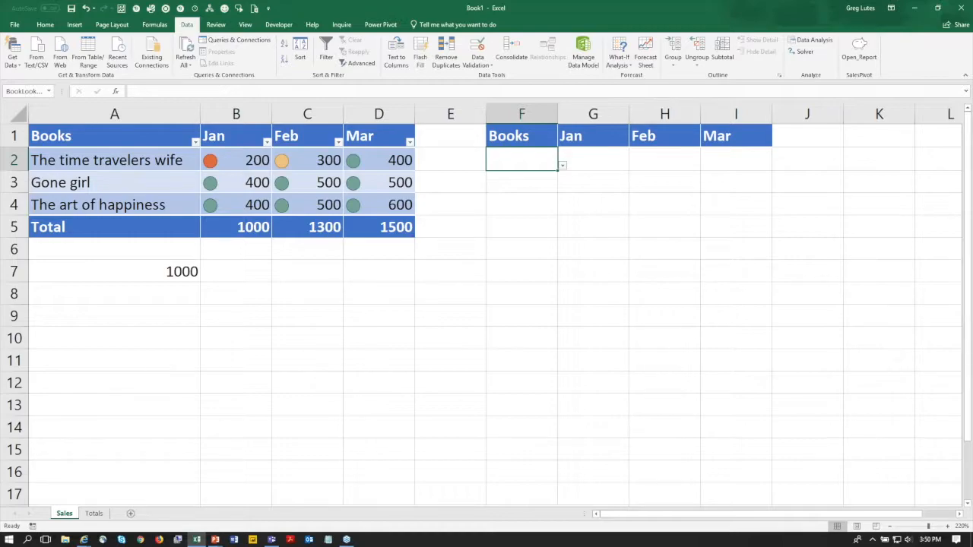
# Check the choices offered by the drop-down list in F2 against the table's book titles
pyautogui.click(562, 166)
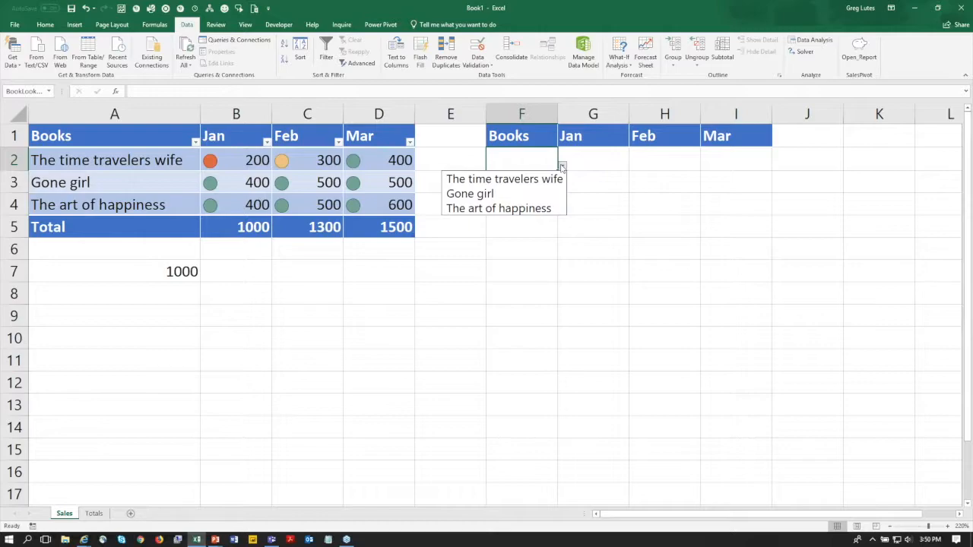
pyautogui.click(563, 167)
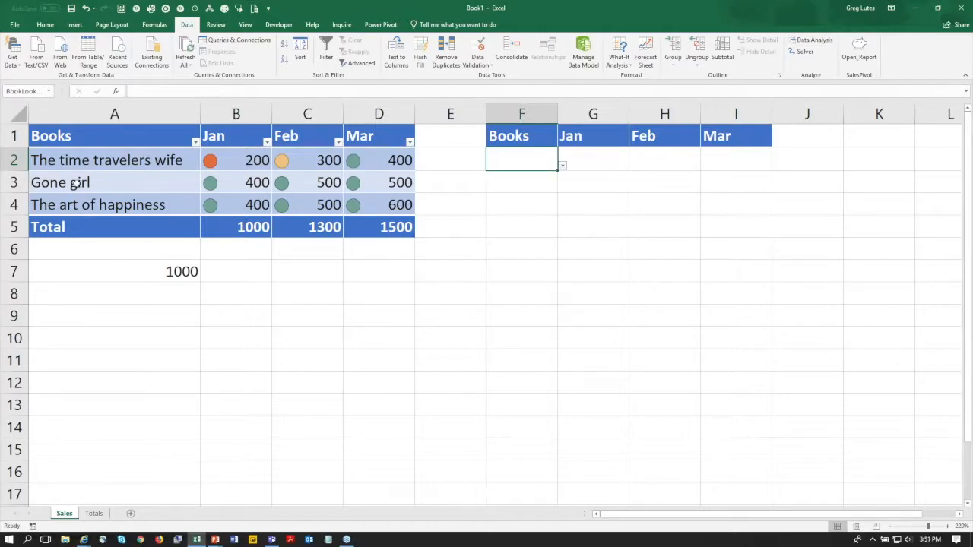
pyautogui.click(105, 174)
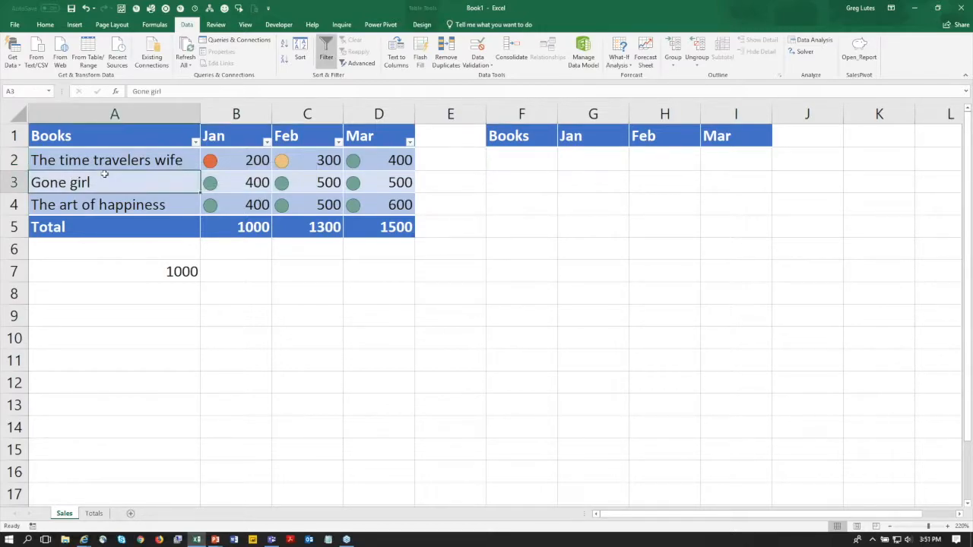
# Turn off the Sales table's total row and add a Harry Potter row with 20, 40 and 50 for Jan, Feb and Mar
pyautogui.click(422, 24)
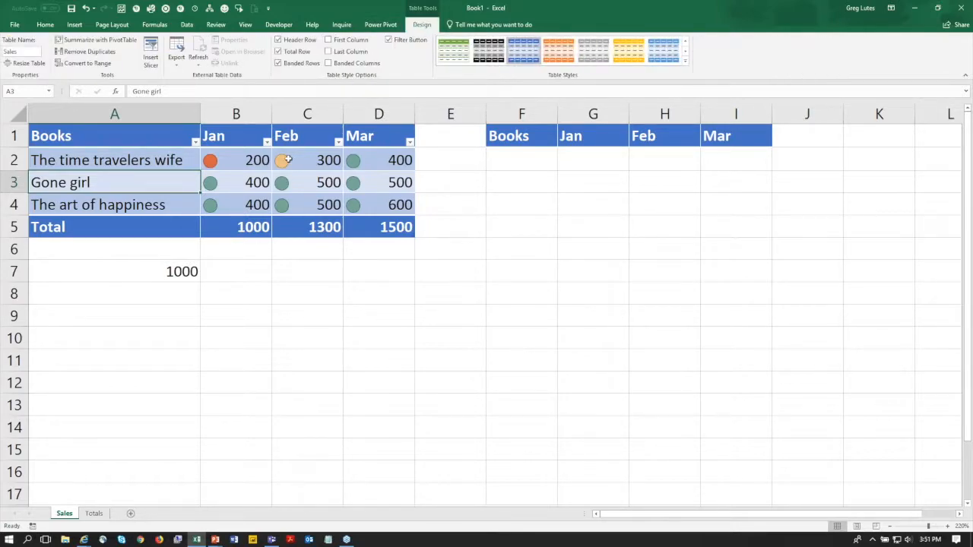
pyautogui.click(278, 51)
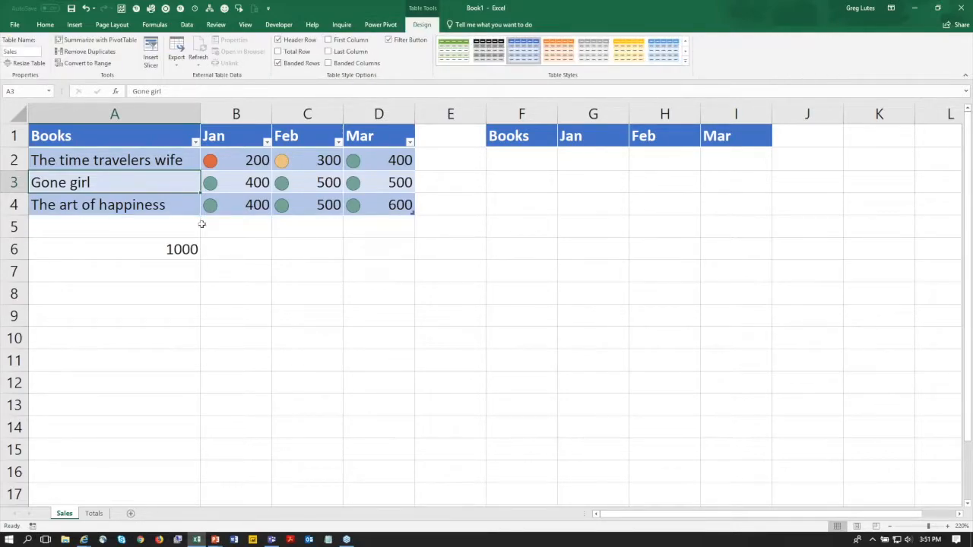
pyautogui.click(130, 224)
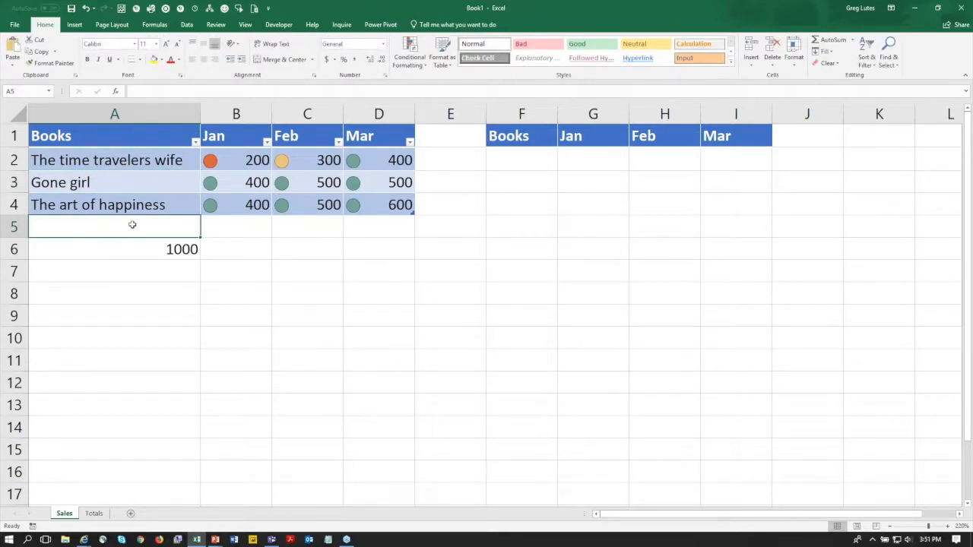
pyautogui.write('Harry Potter')
pyautogui.press('Tab')
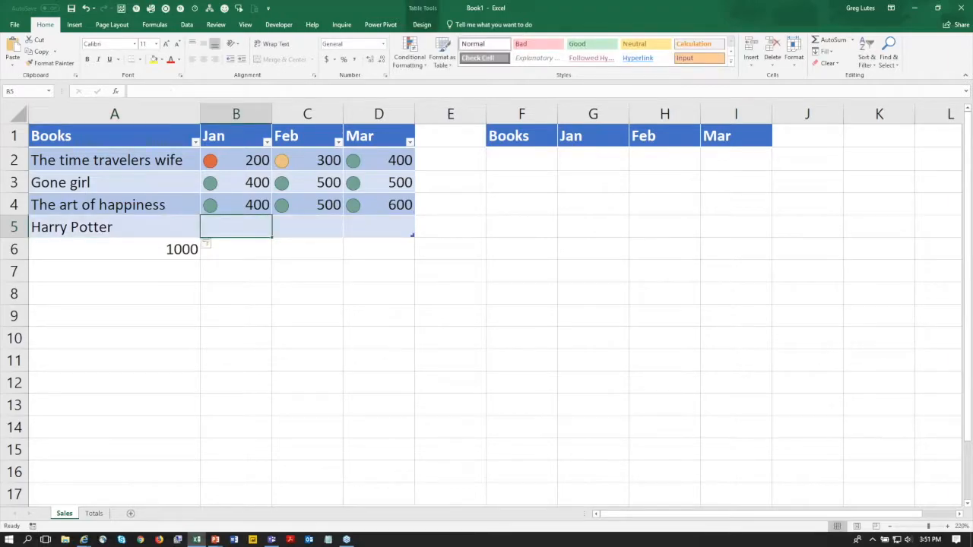
pyautogui.write('20')
pyautogui.press('Tab')
pyautogui.write('40')
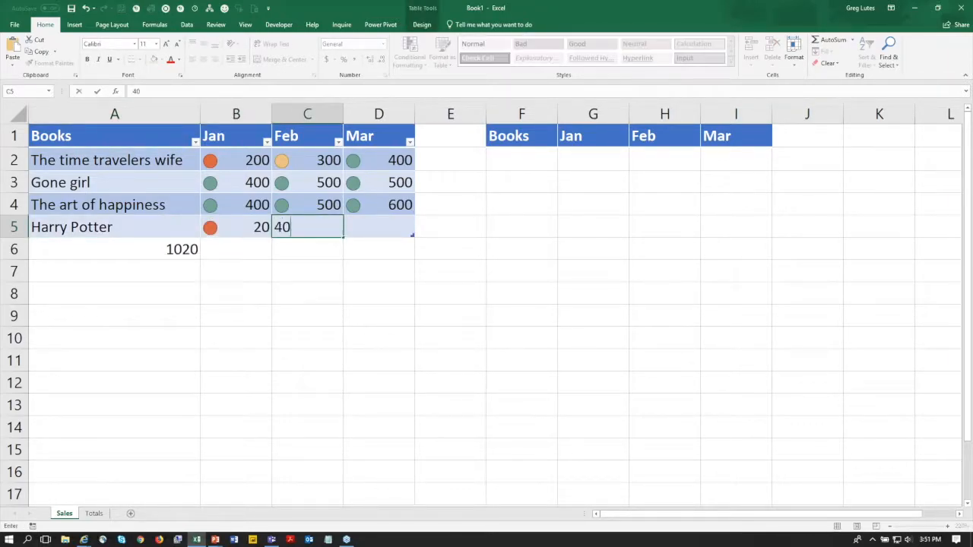
pyautogui.press('Tab')
pyautogui.write('50')
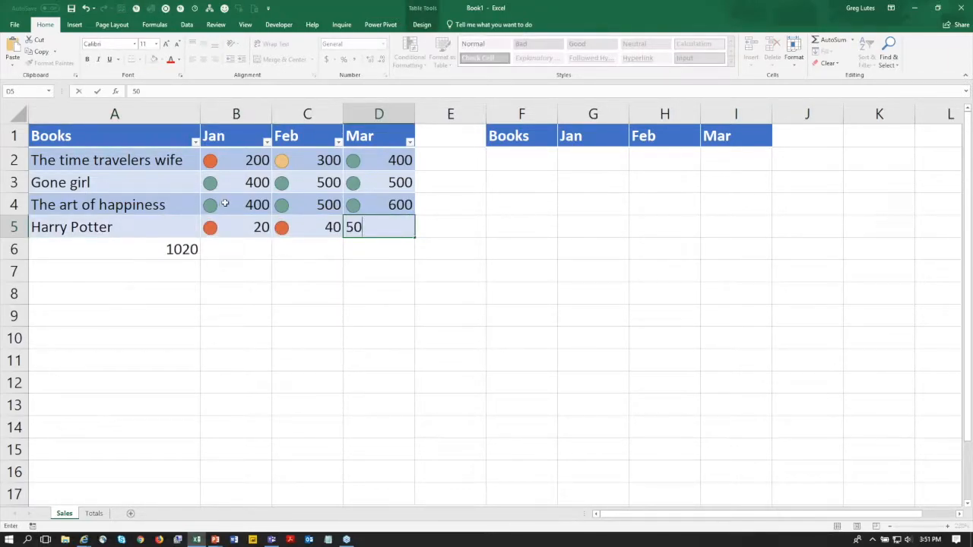
pyautogui.press('Return')
# Check the book choices offered by the drop-down list in F2 for the added Harry Potter entry
pyautogui.click(531, 155)
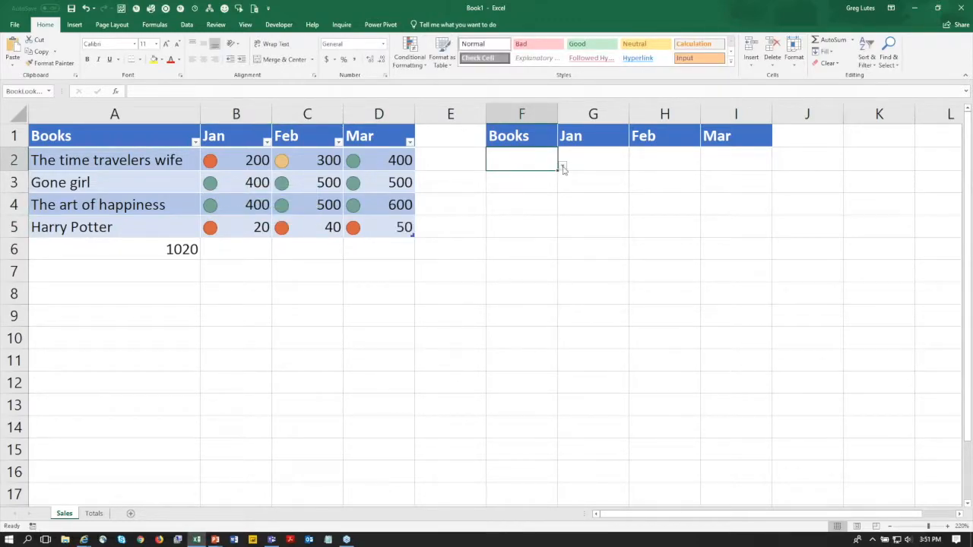
pyautogui.click(562, 166)
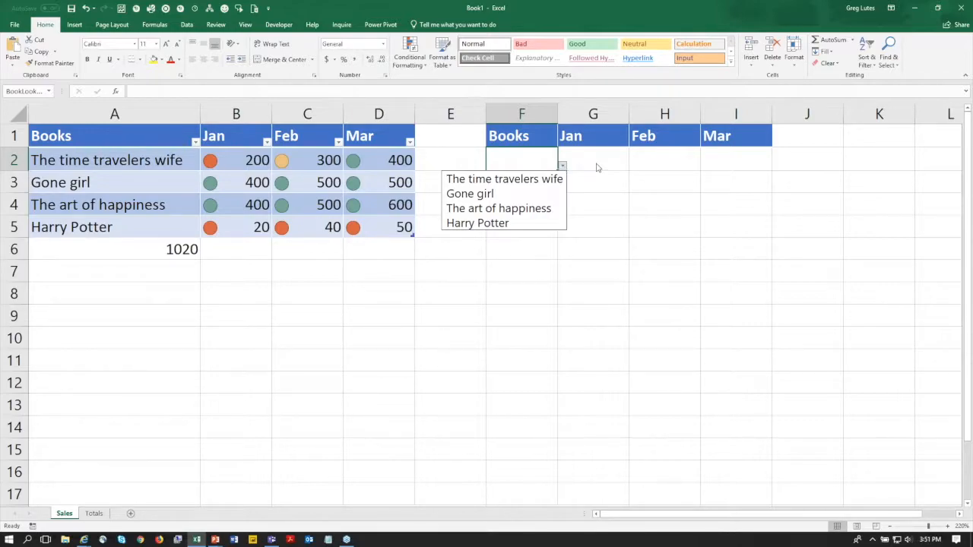
pyautogui.click(597, 168)
# Enter the Jan lookup formula =vlookup(BookLookup,sales,2,false) in G2
pyautogui.click(598, 168)
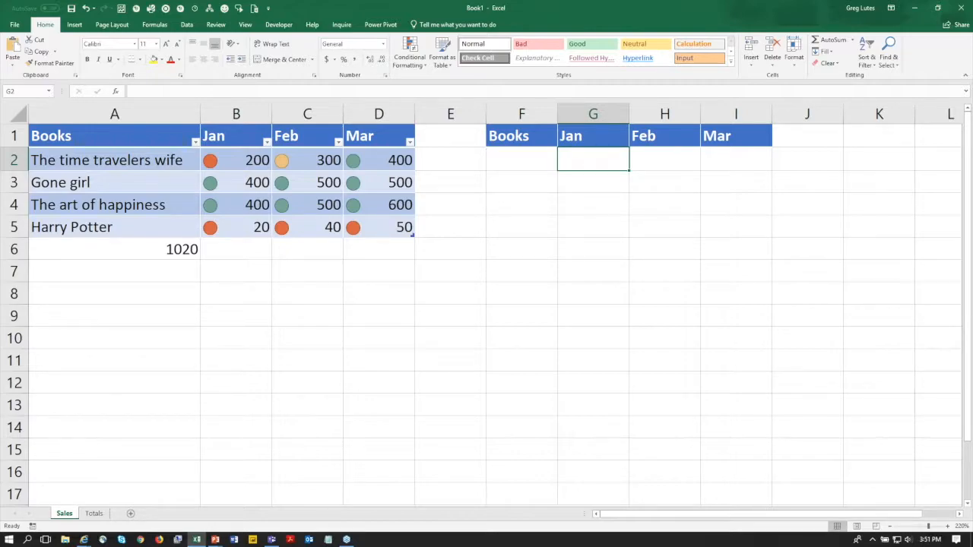
pyautogui.write('=vl')
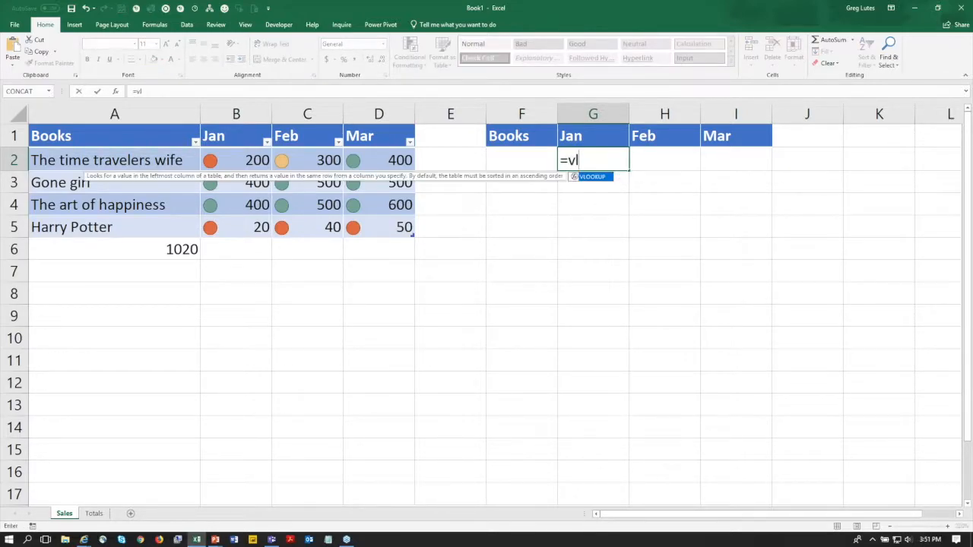
pyautogui.write('ookup(')
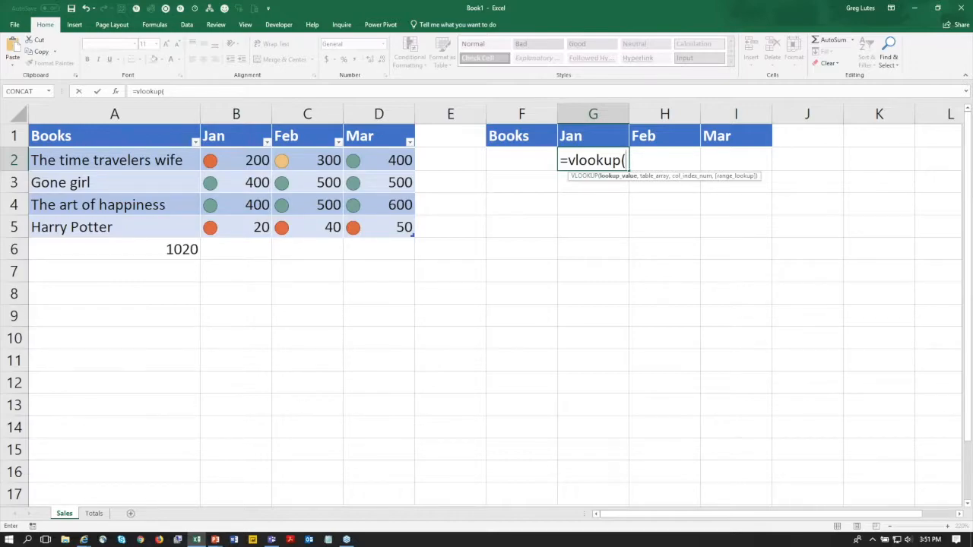
pyautogui.write('B')
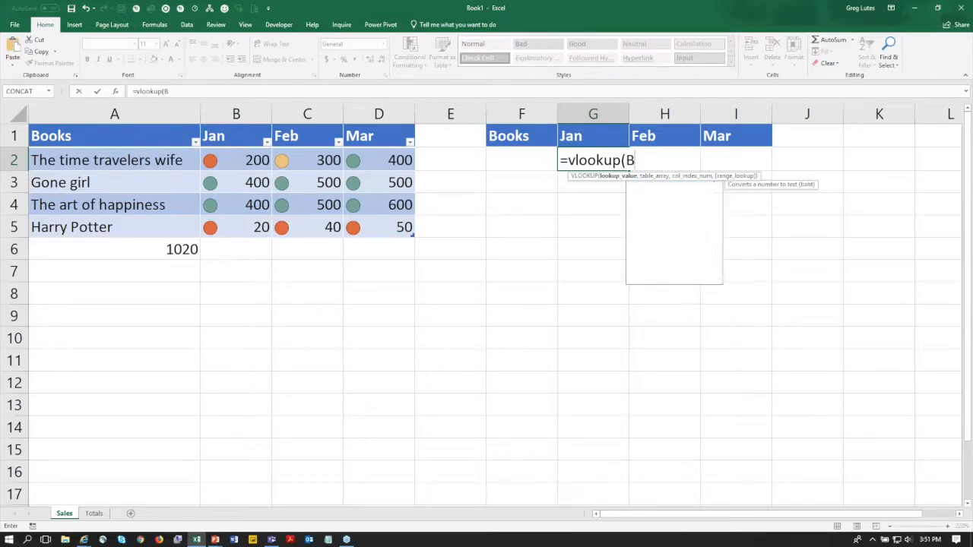
pyautogui.write('ookLookup')
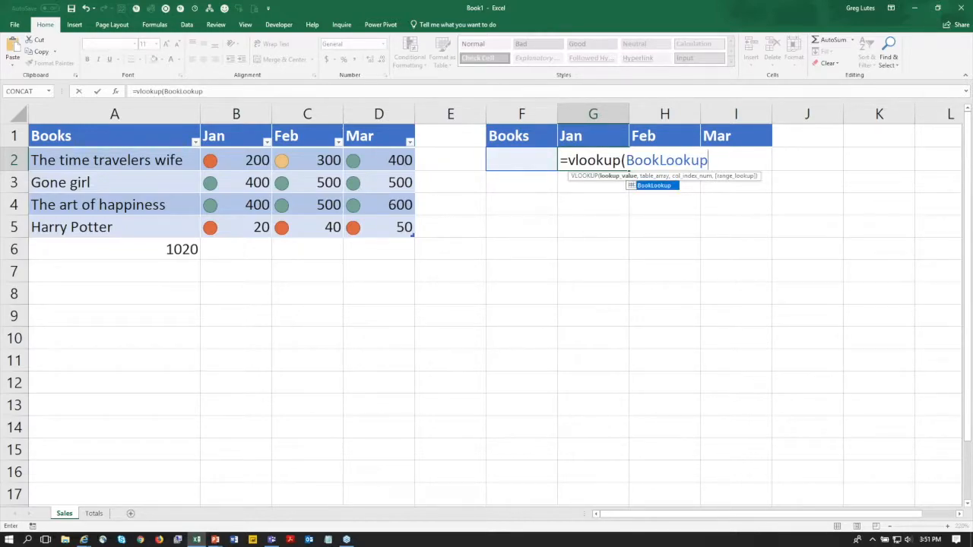
pyautogui.write(',')
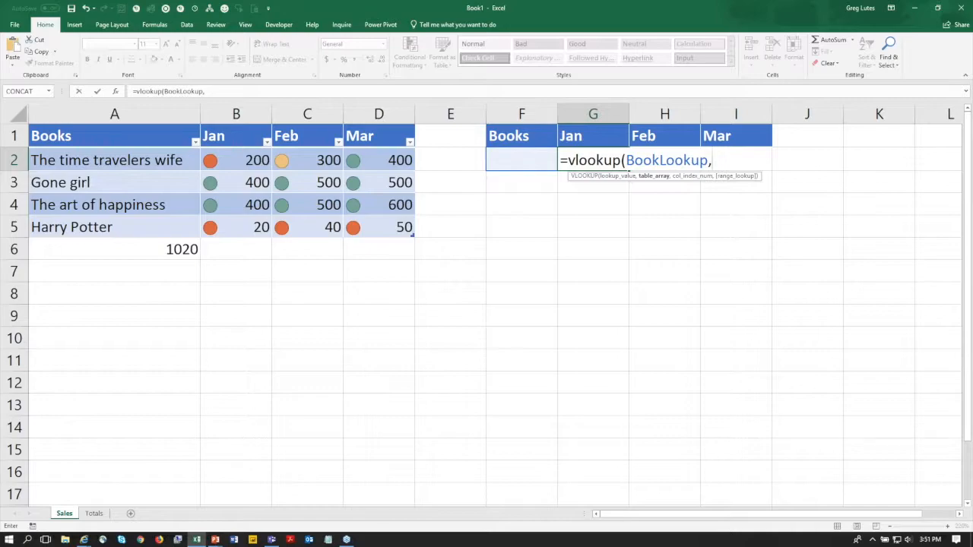
pyautogui.write('sales')
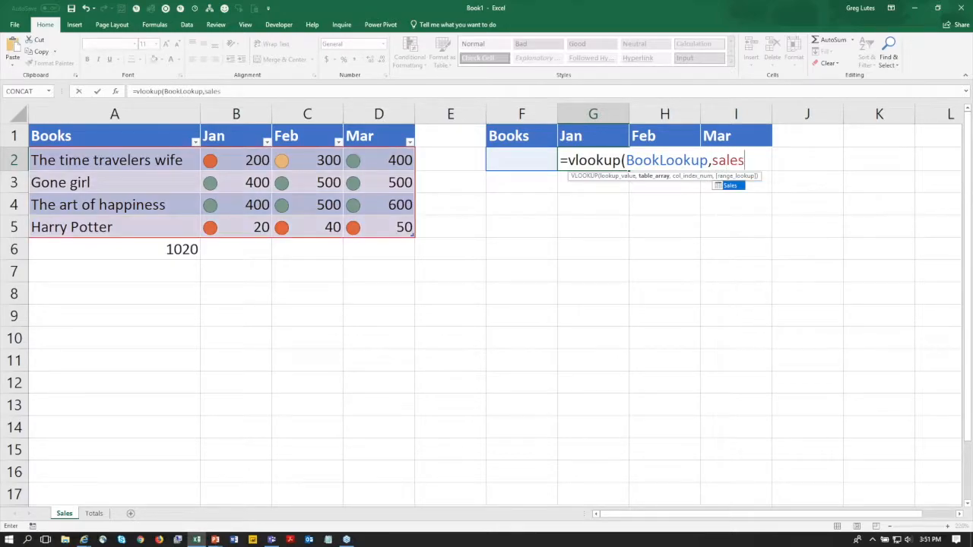
pyautogui.write(',')
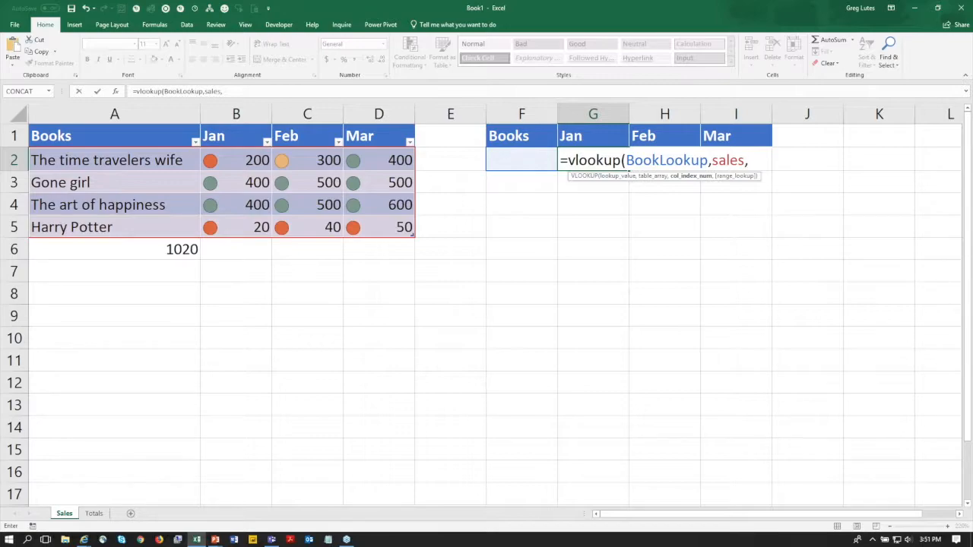
pyautogui.write('2,false')
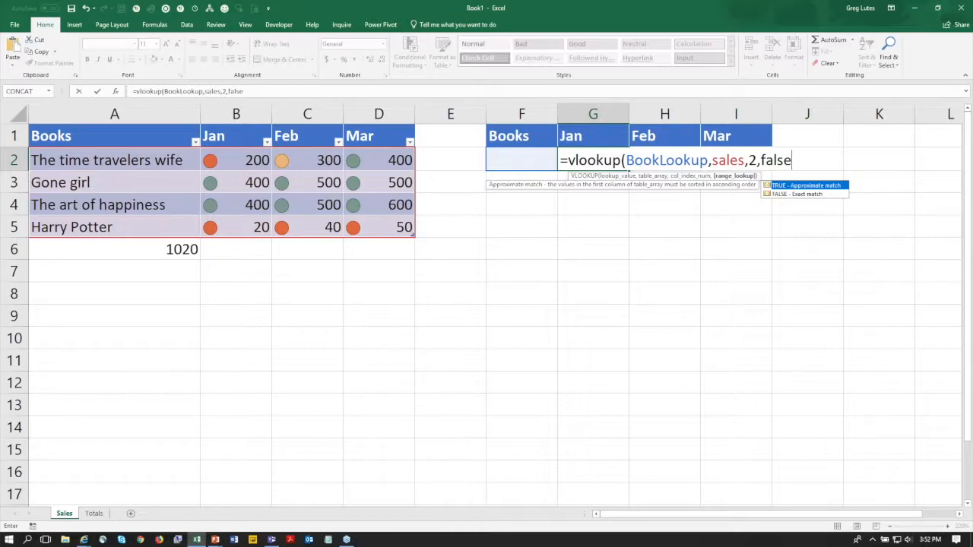
pyautogui.write(')')
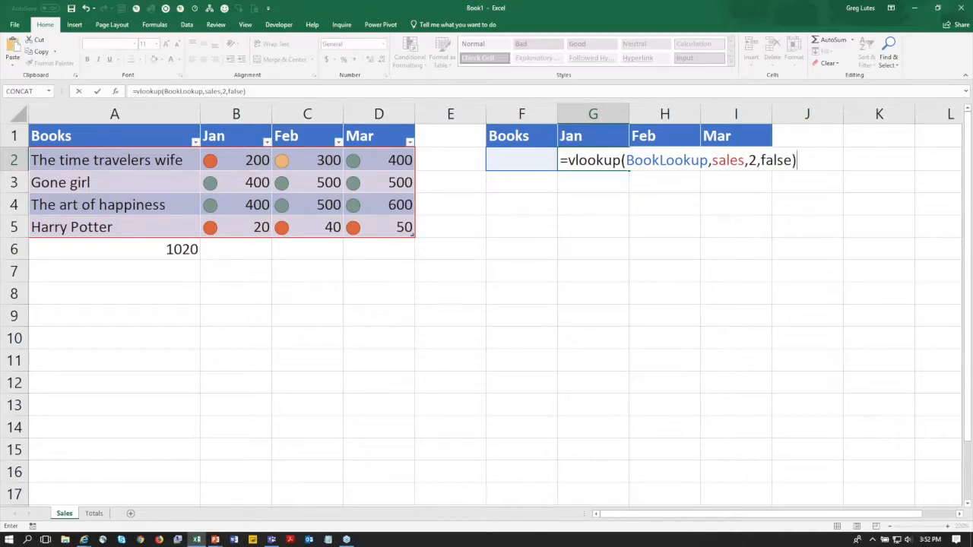
pyautogui.press('Return')
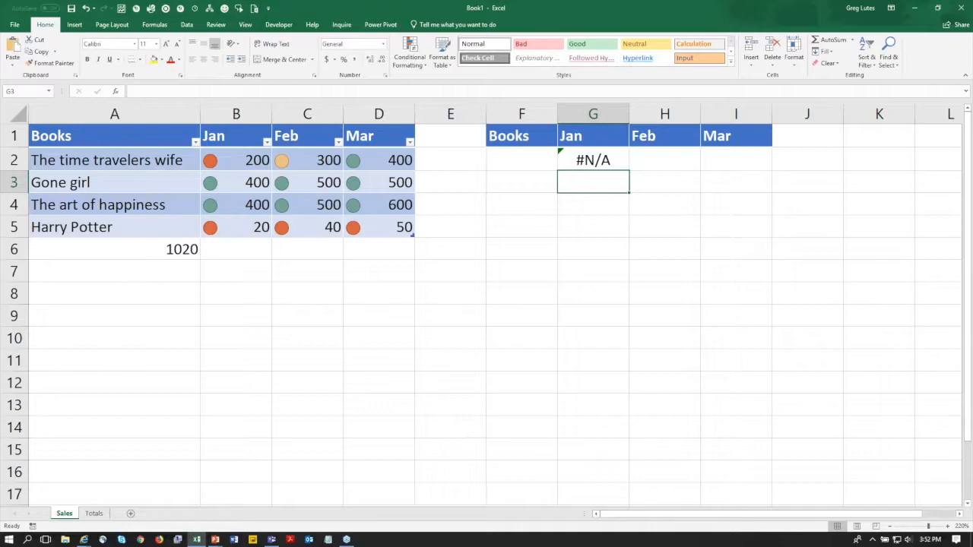
# Test the lookup by choosing The time travelers wife in F2's drop-down list and switching it to Harry Potter
pyautogui.click(529, 160)
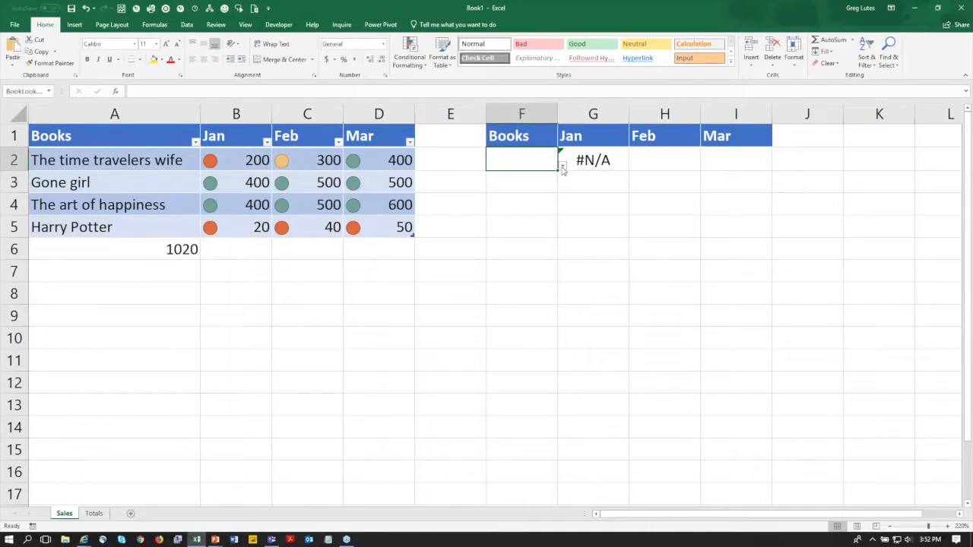
pyautogui.click(562, 165)
pyautogui.click(517, 183)
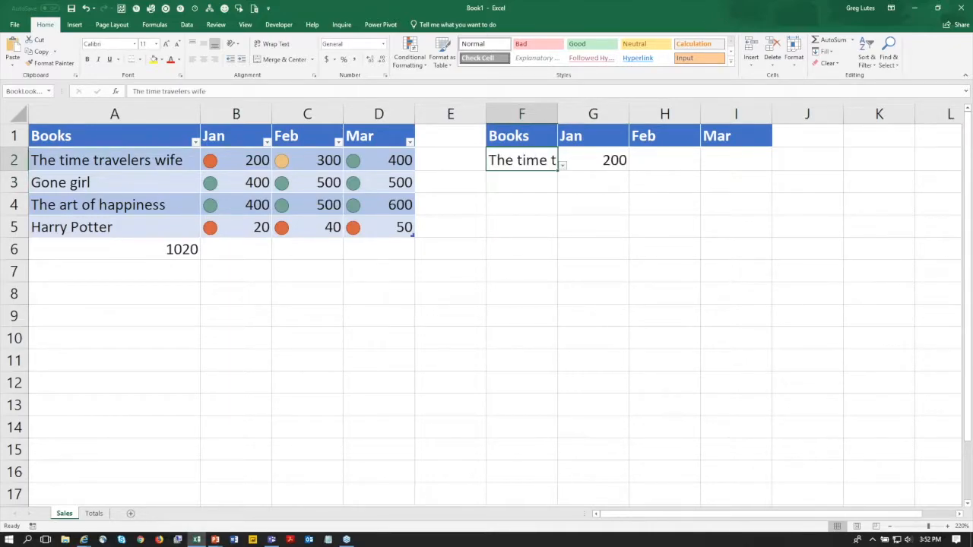
pyautogui.click(563, 165)
pyautogui.click(477, 223)
# Fill the Jan lookup formula across to H2 and I2, and set the Feb formula's column index to 3
pyautogui.click(618, 158)
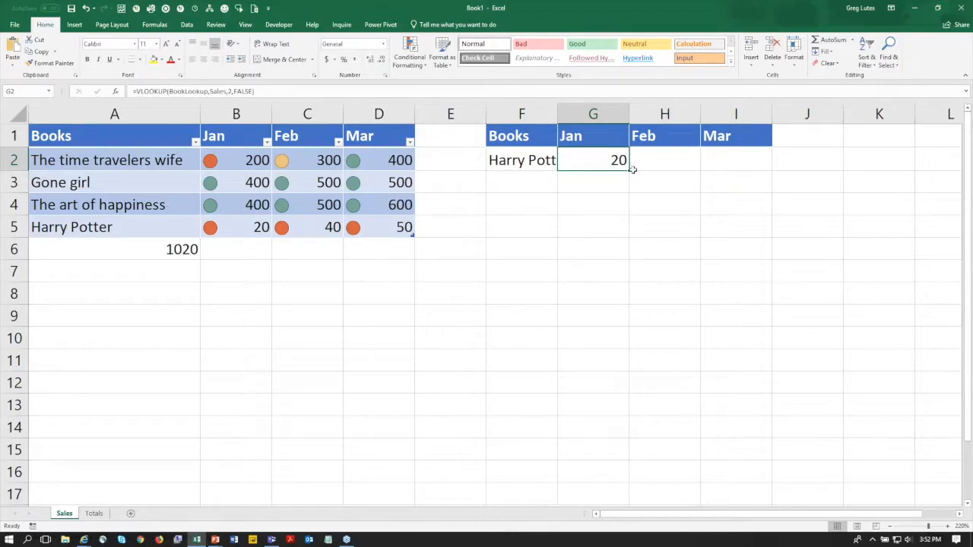
pyautogui.moveTo(630, 172); pyautogui.dragTo(753, 165)
pyautogui.click(661, 159)
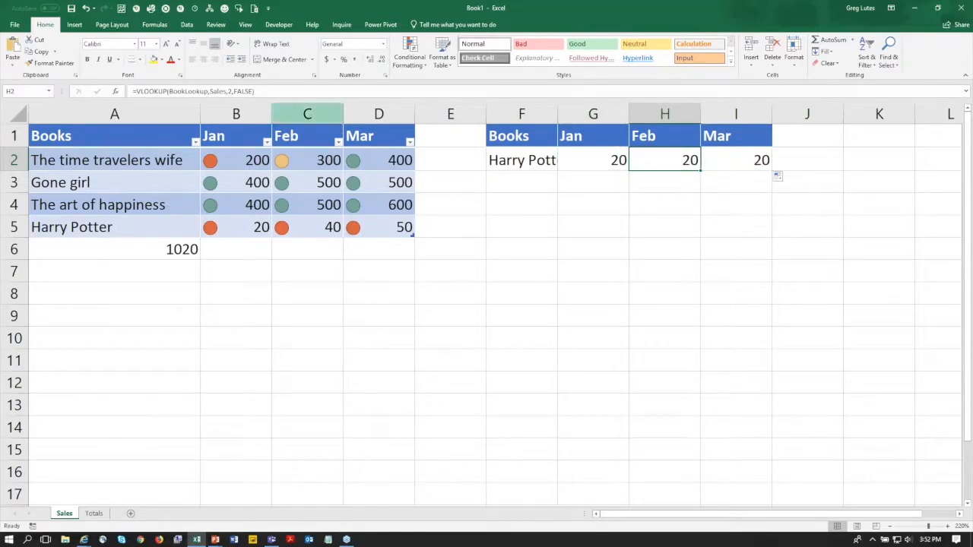
pyautogui.click(230, 91)
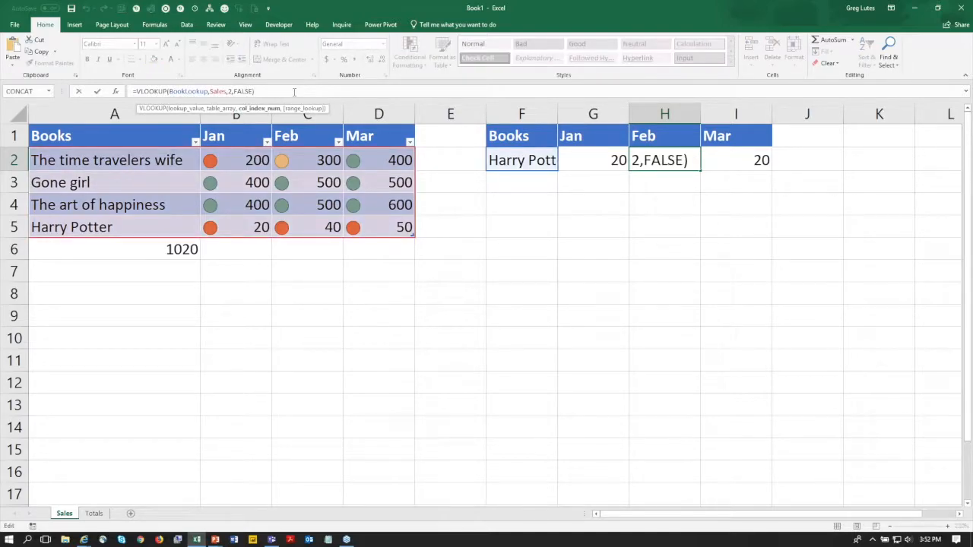
pyautogui.press('BackSpace')
pyautogui.write('3')
# Set the column index of the Mar lookup formula in I2 to 4
pyautogui.click(745, 158)
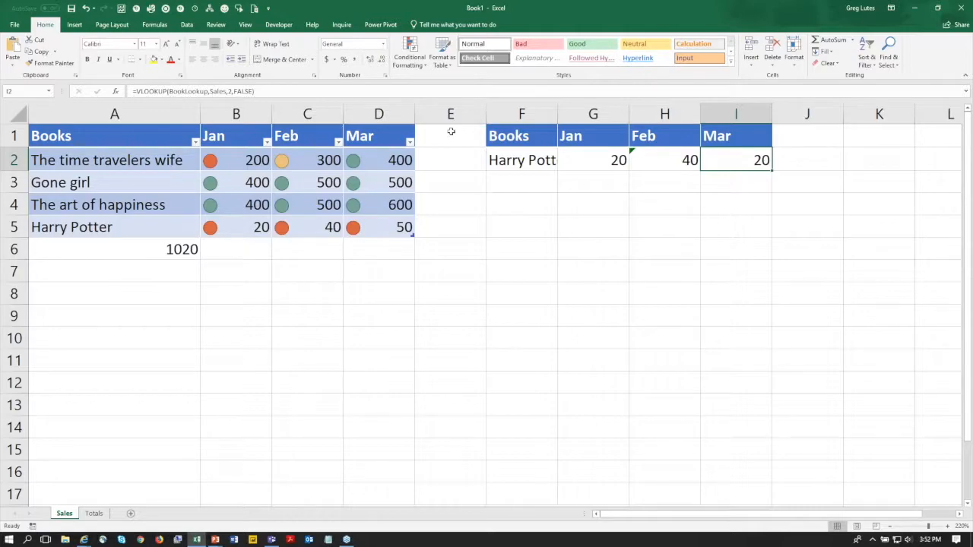
pyautogui.click(230, 91)
pyautogui.press('BackSpace')
pyautogui.write('4')
pyautogui.press('Return')
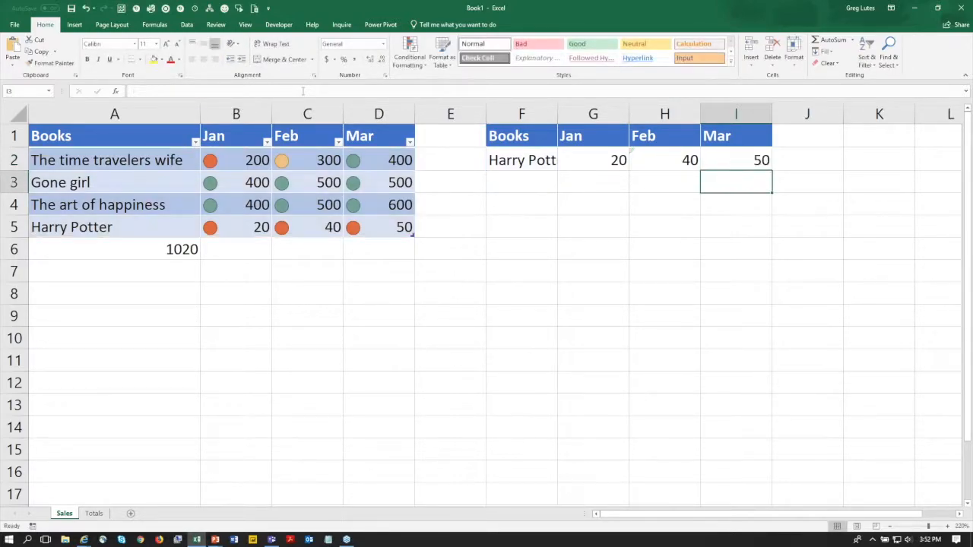
# Show the Power Pivot commands and check in the COM add-ins list of Excel's options that Microsoft Power Pivot for Excel is enabled
pyautogui.click(292, 173)
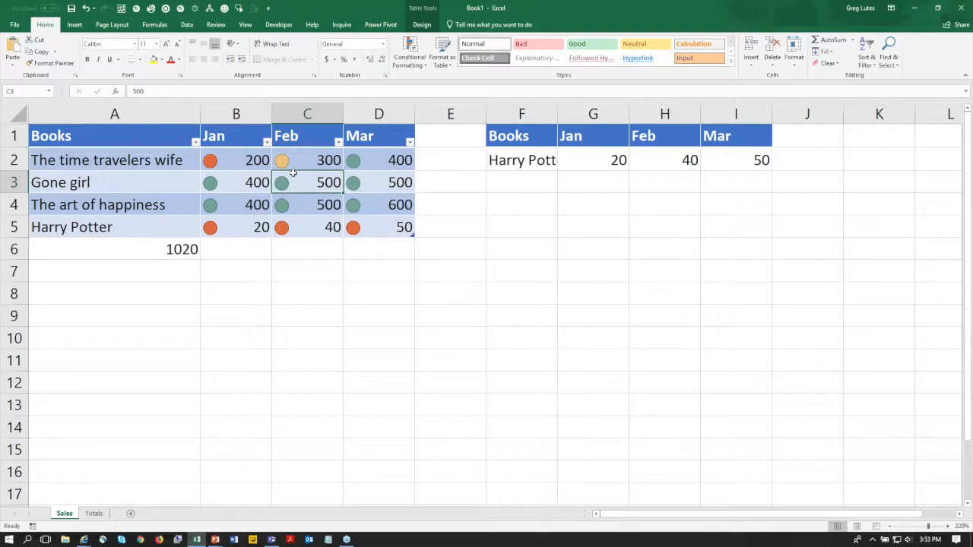
pyautogui.click(382, 25)
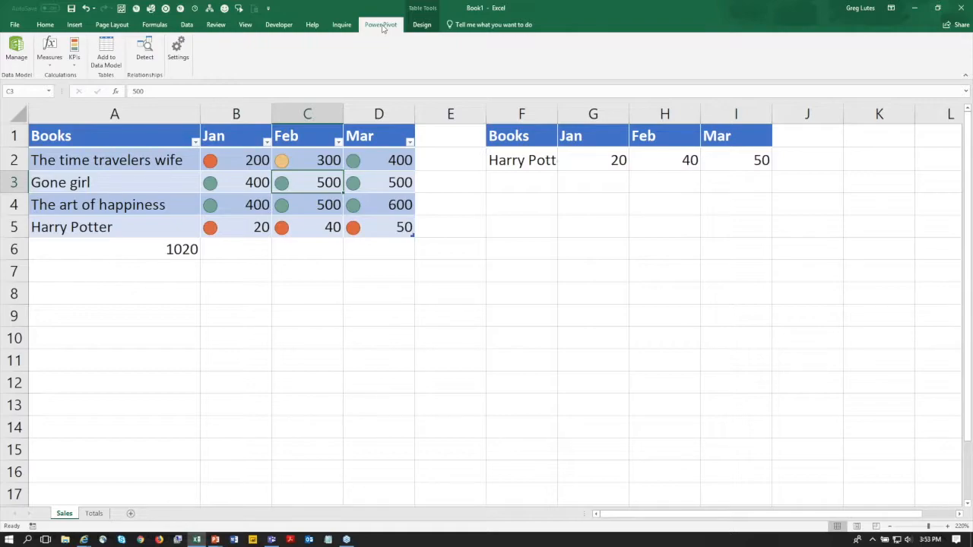
pyautogui.click(15, 27)
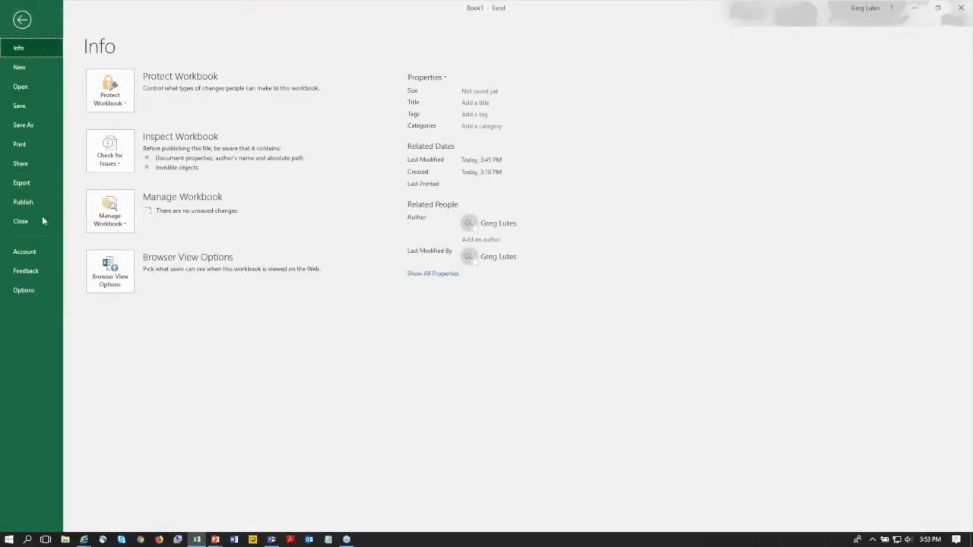
pyautogui.click(23, 291)
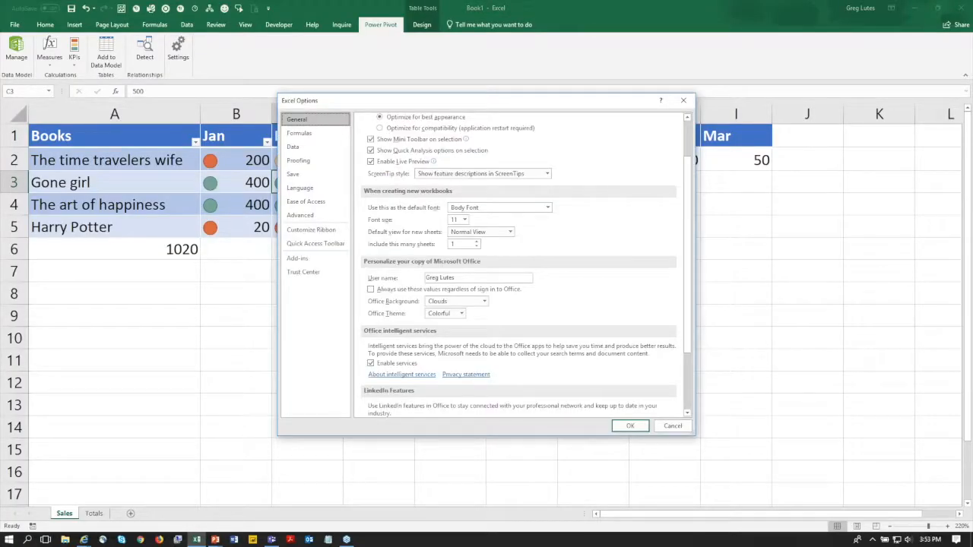
pyautogui.click(310, 262)
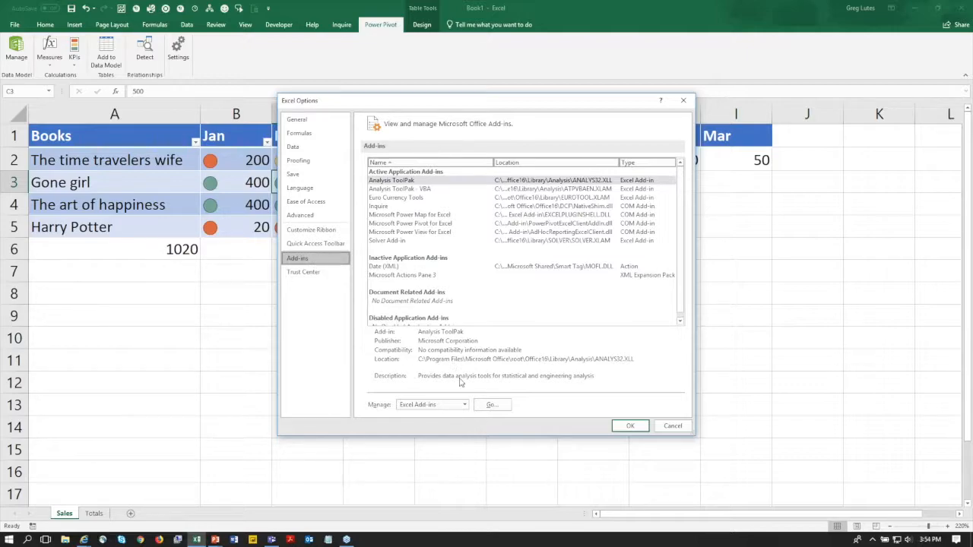
pyautogui.click(464, 405)
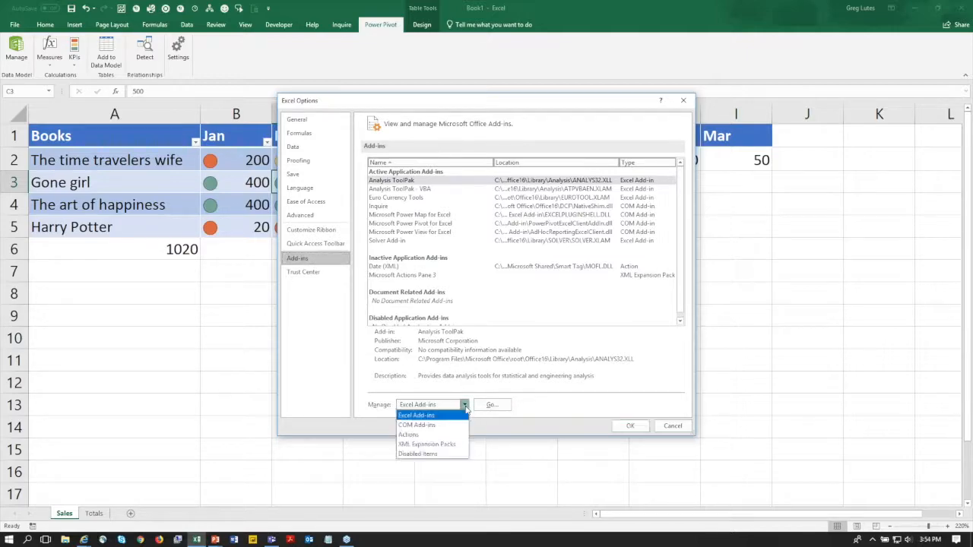
pyautogui.click(428, 425)
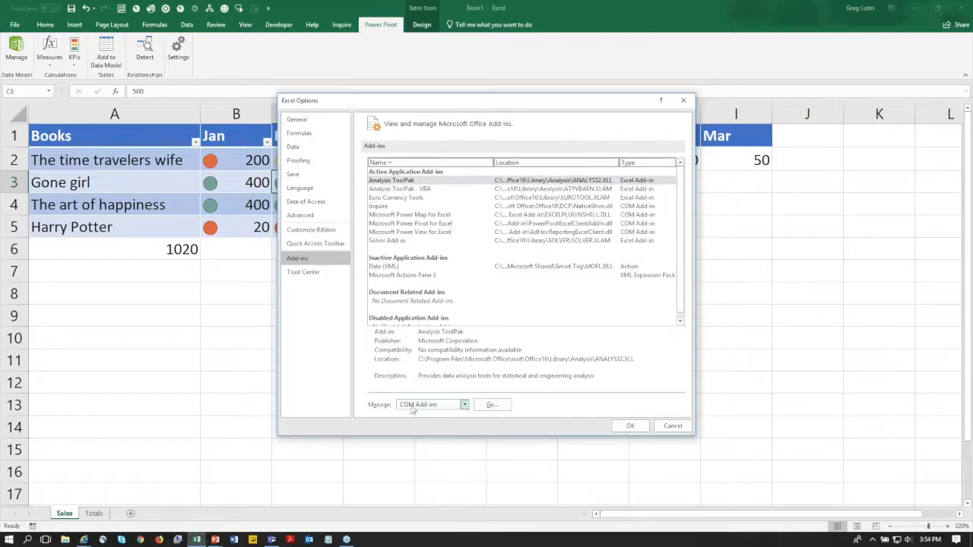
pyautogui.click(491, 405)
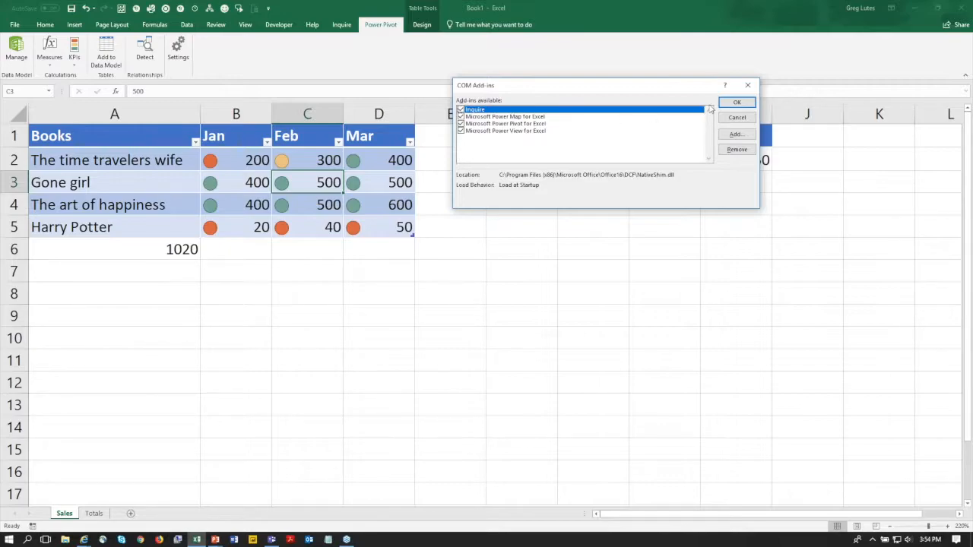
pyautogui.click(736, 104)
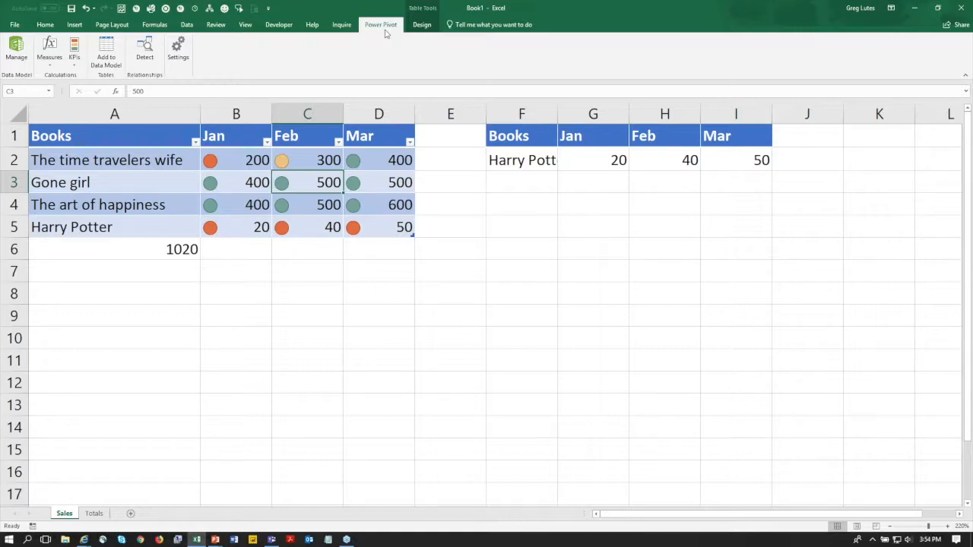
# Add the book sales table to the Power Pivot data model and show the database and data service import options
pyautogui.click(143, 176)
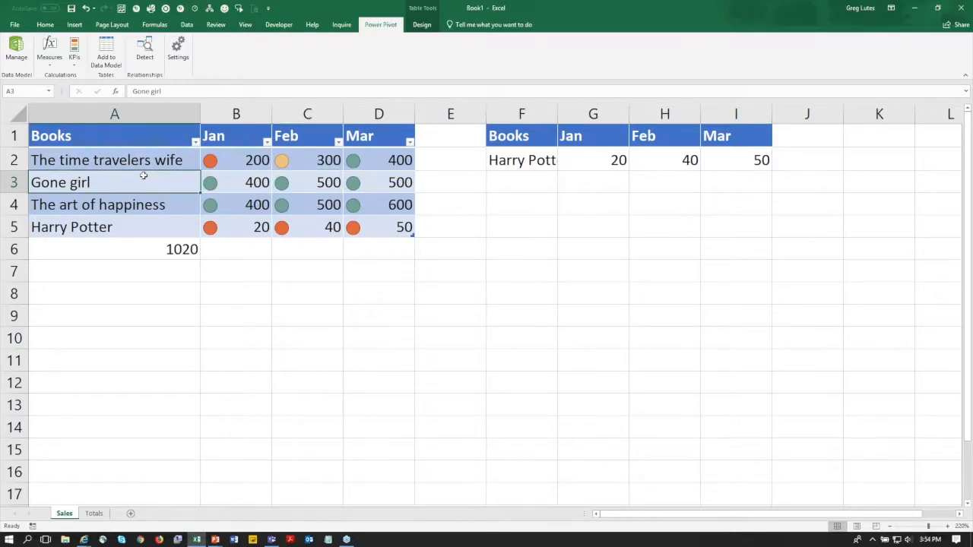
pyautogui.click(112, 54)
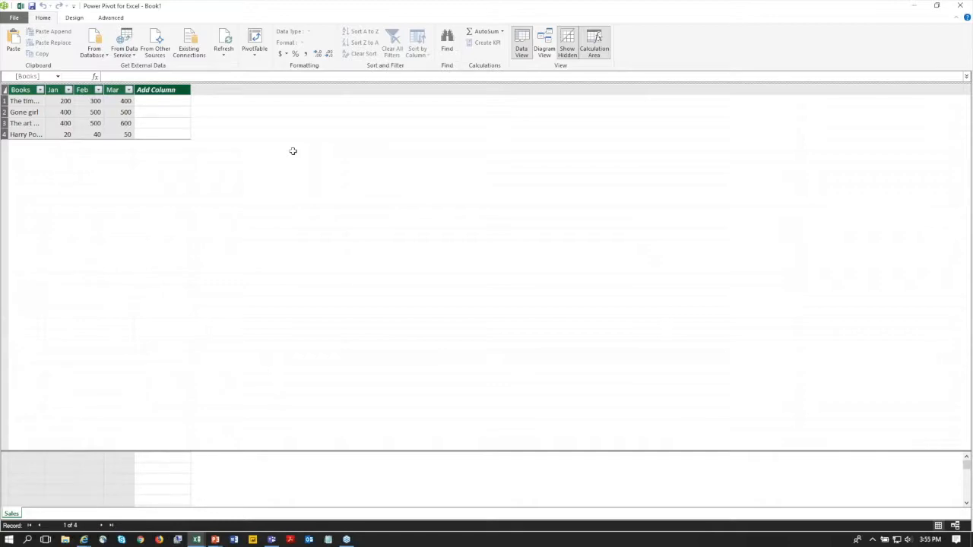
pyautogui.click(89, 52)
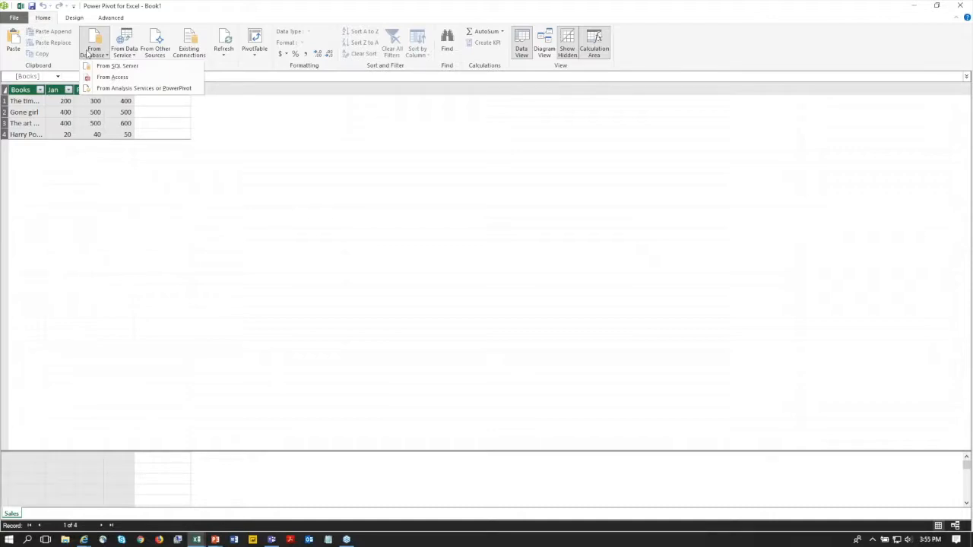
pyautogui.click(127, 56)
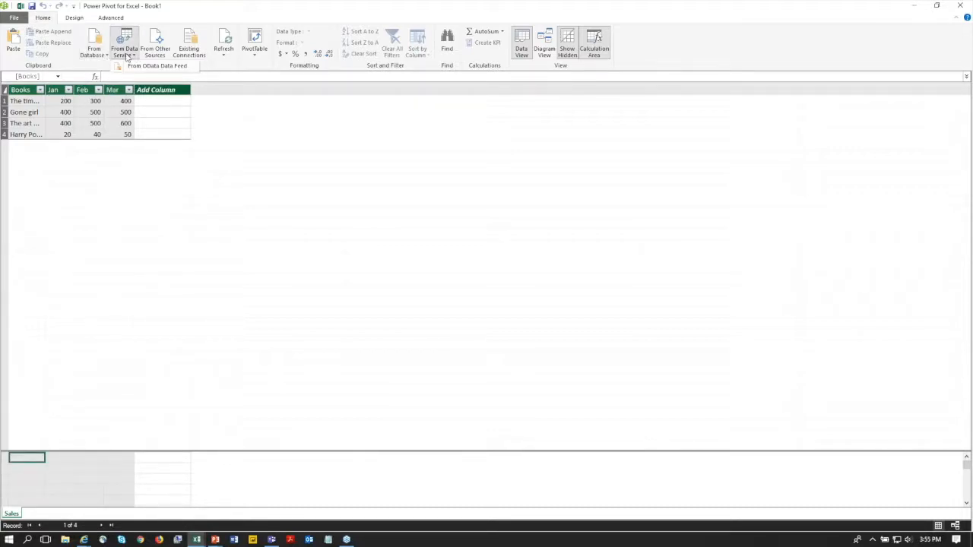
# Connect to the Microsoft Access database Northwind.accdb from the other data sources, choosing to select from a list of tables and views
pyautogui.click(163, 59)
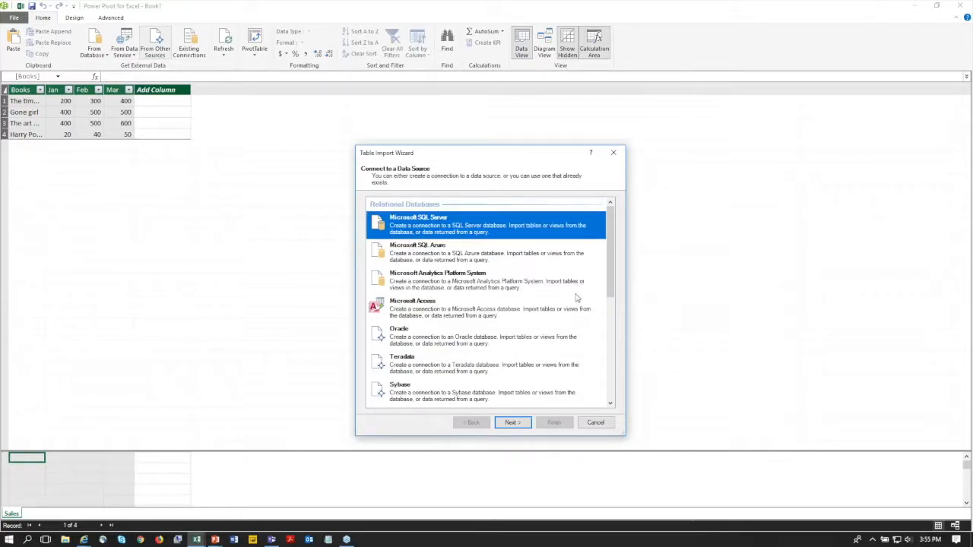
pyautogui.moveTo(614, 256); pyautogui.dragTo(602, 240)
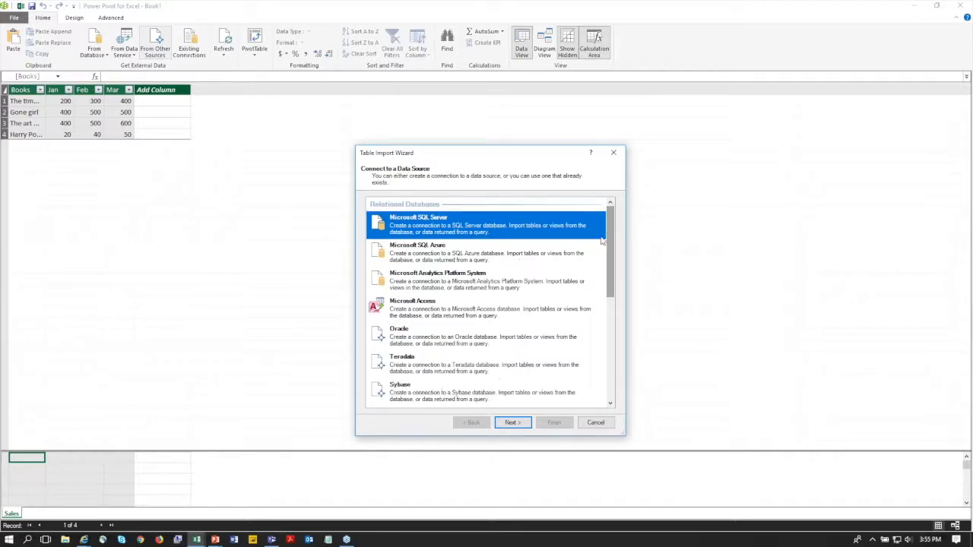
pyautogui.click(421, 314)
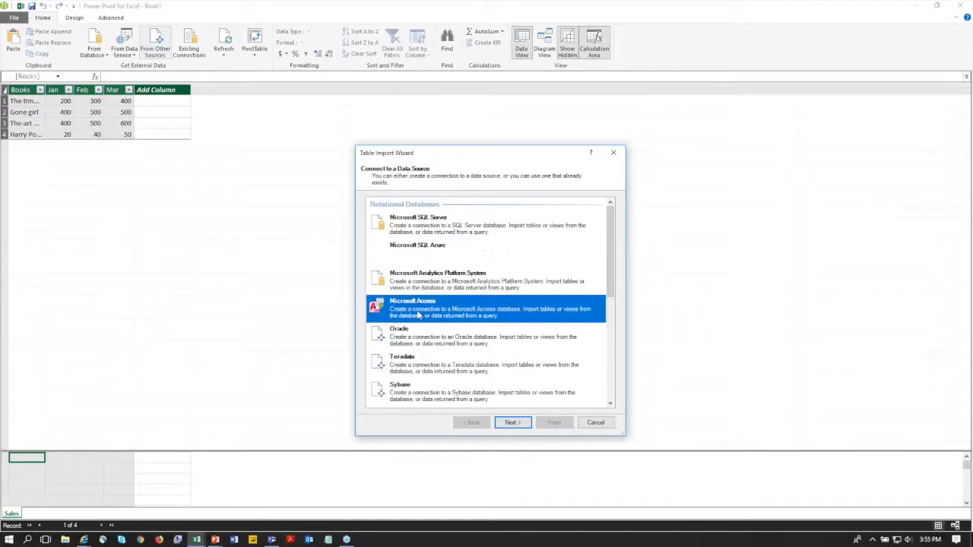
pyautogui.click(520, 423)
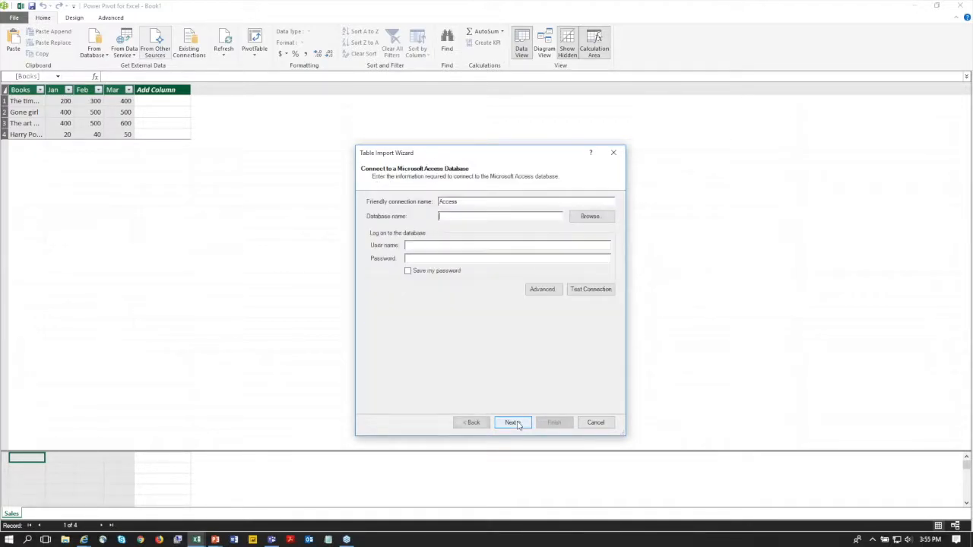
pyautogui.click(586, 219)
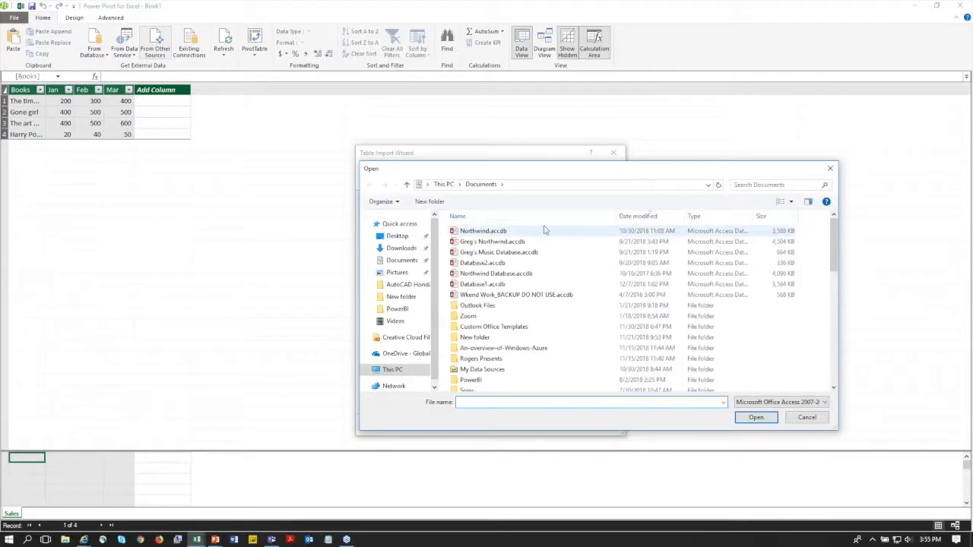
pyautogui.click(508, 230)
pyautogui.click(759, 422)
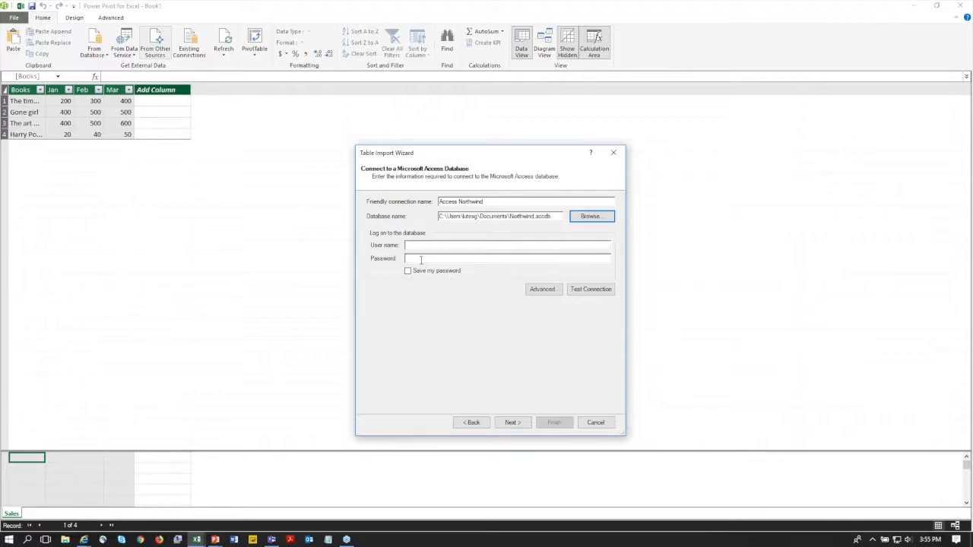
pyautogui.click(514, 424)
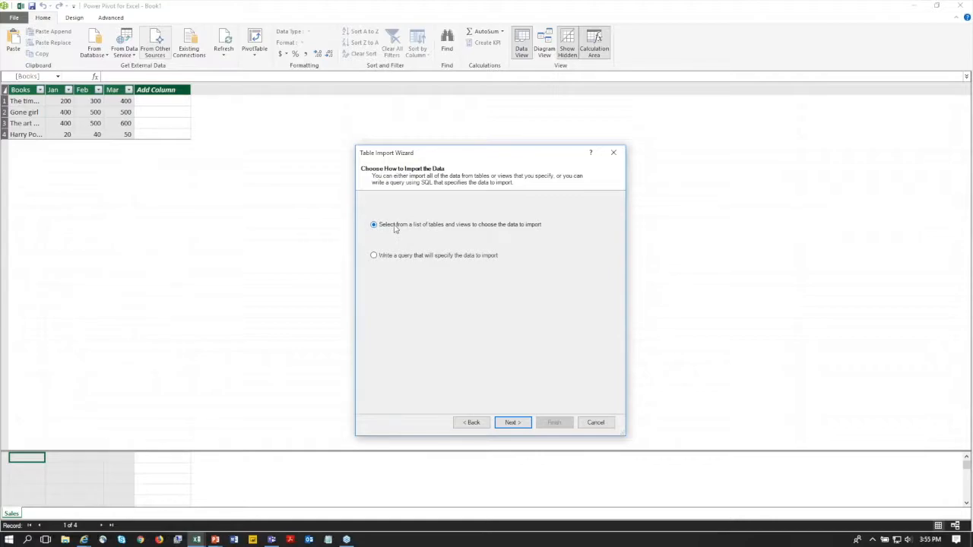
pyautogui.click(511, 422)
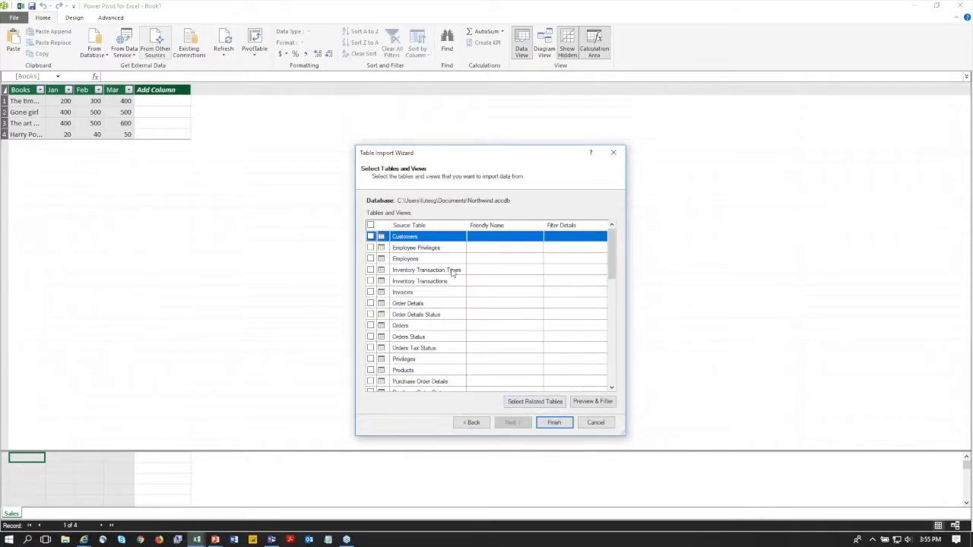
# Import the Customers, Employees, Order Details, Orders, Products, Shippers and Suppliers tables from the Northwind database
pyautogui.click(371, 236)
pyautogui.click(370, 259)
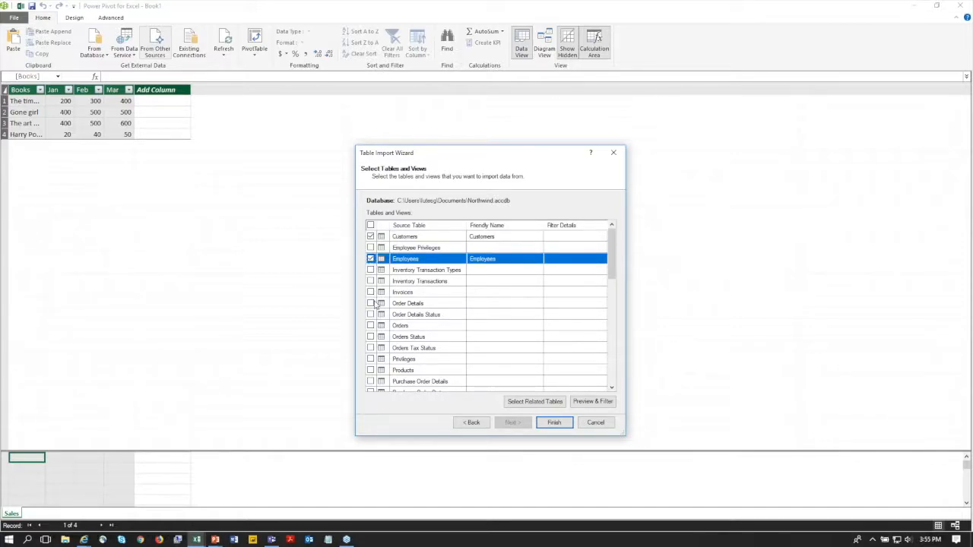
pyautogui.click(371, 303)
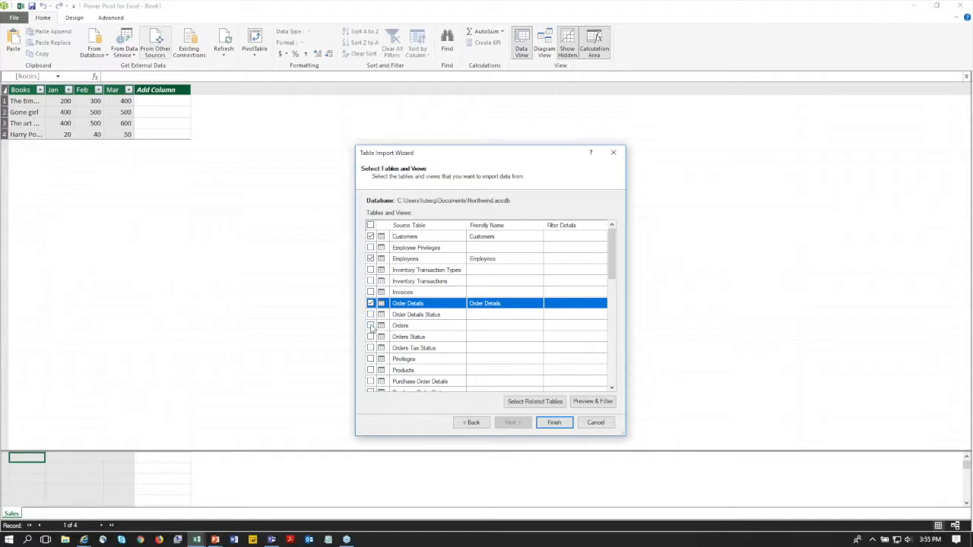
pyautogui.click(371, 325)
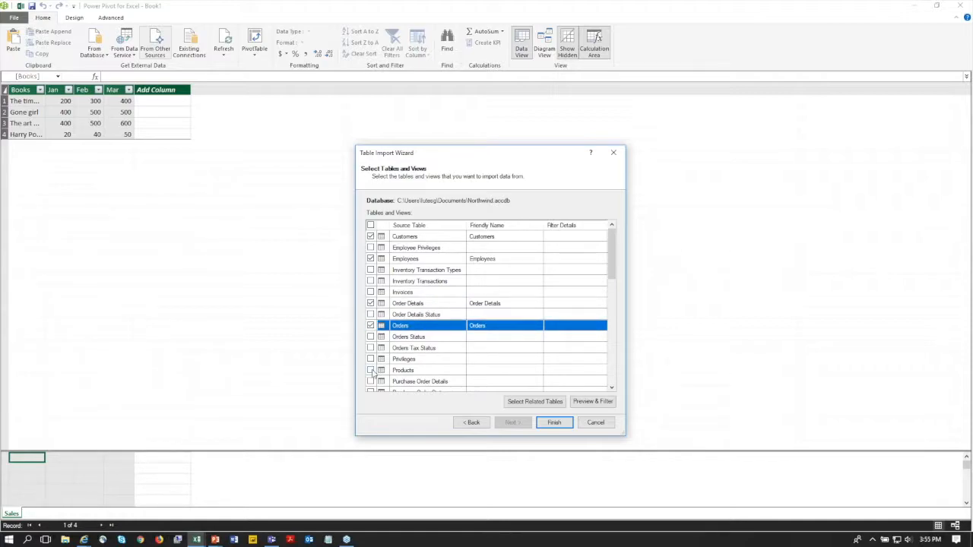
pyautogui.click(371, 370)
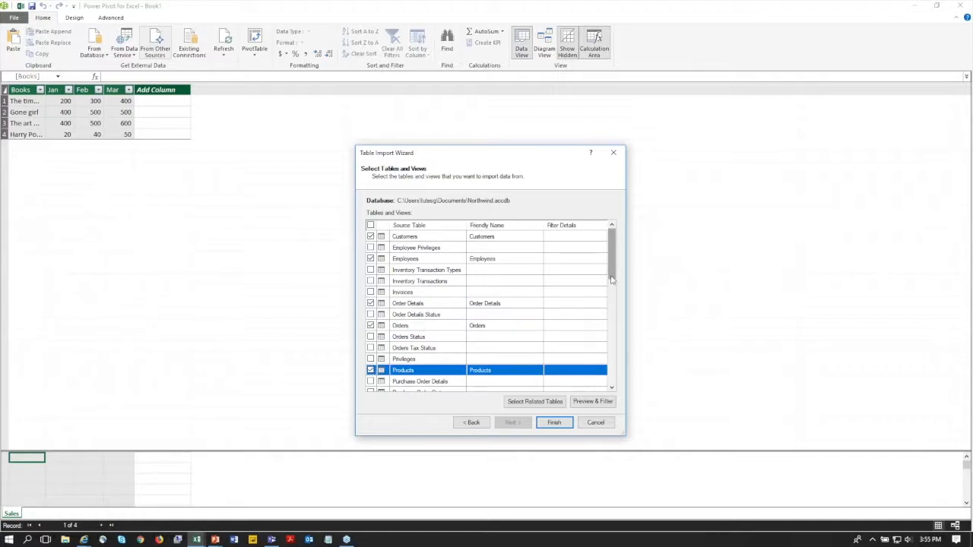
pyautogui.moveTo(612, 281); pyautogui.dragTo(617, 304)
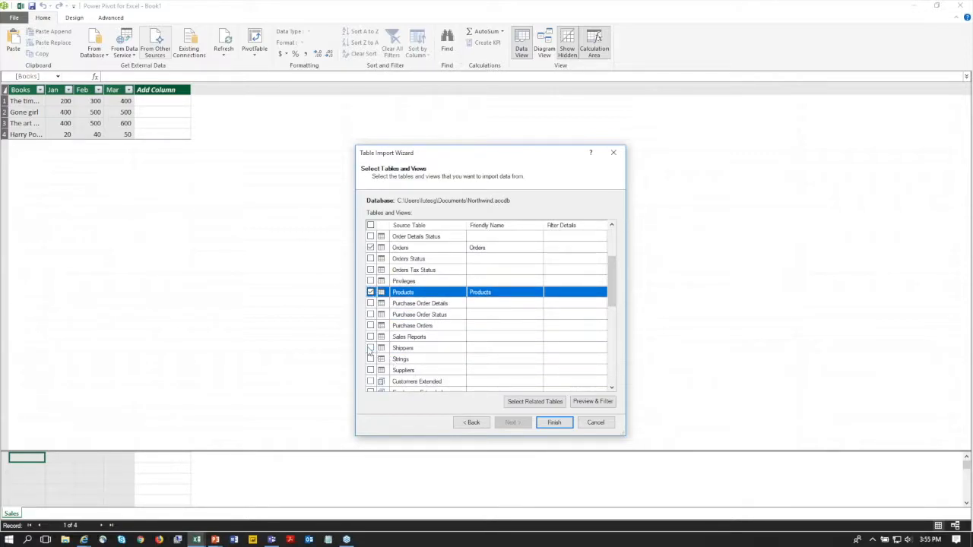
pyautogui.click(370, 349)
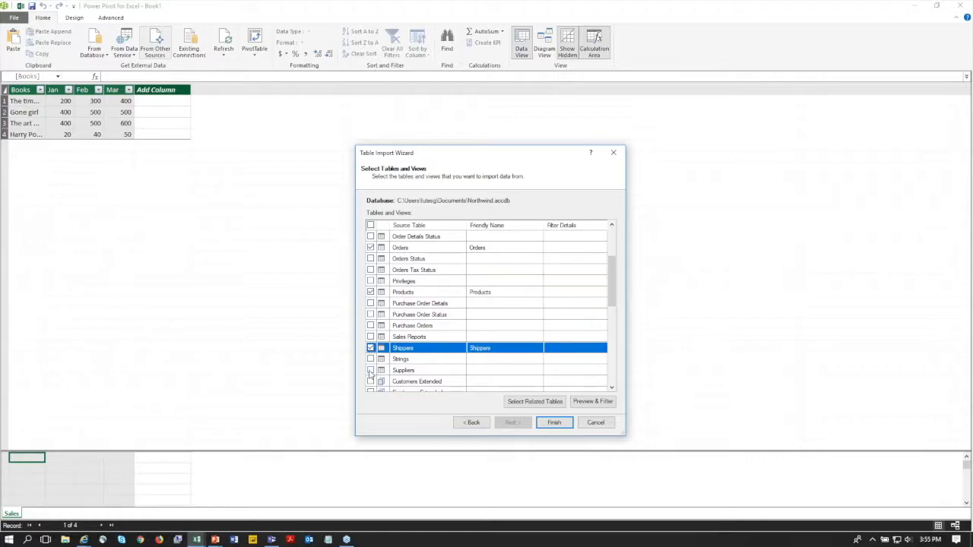
pyautogui.click(370, 371)
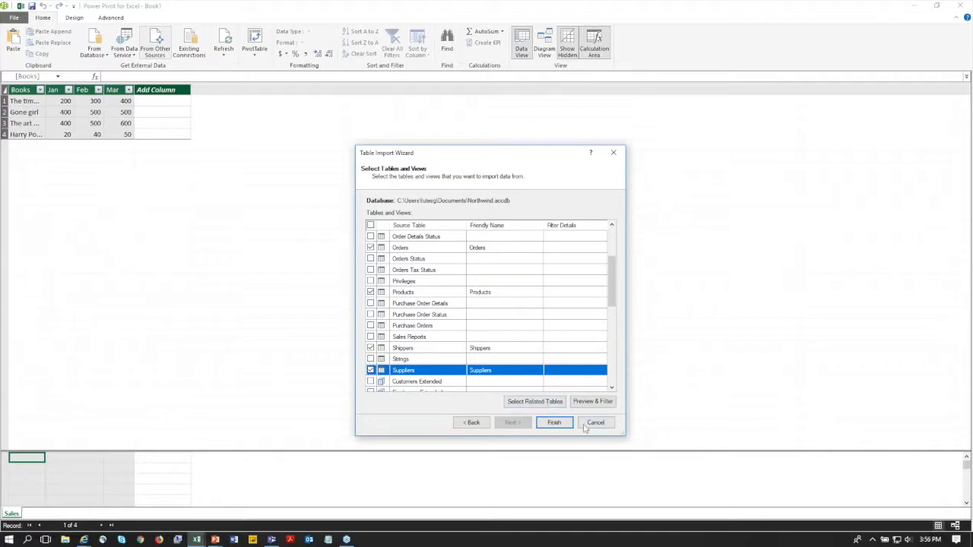
pyautogui.click(554, 423)
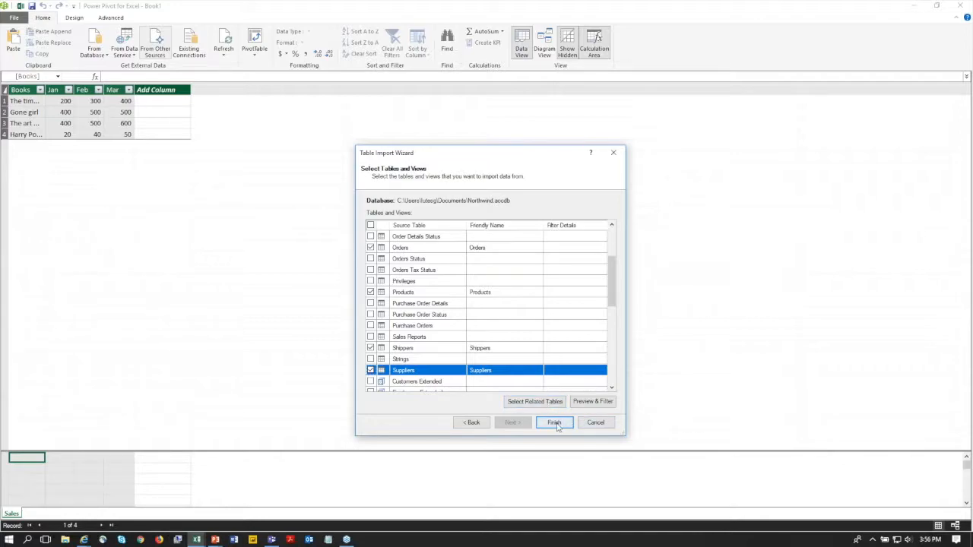
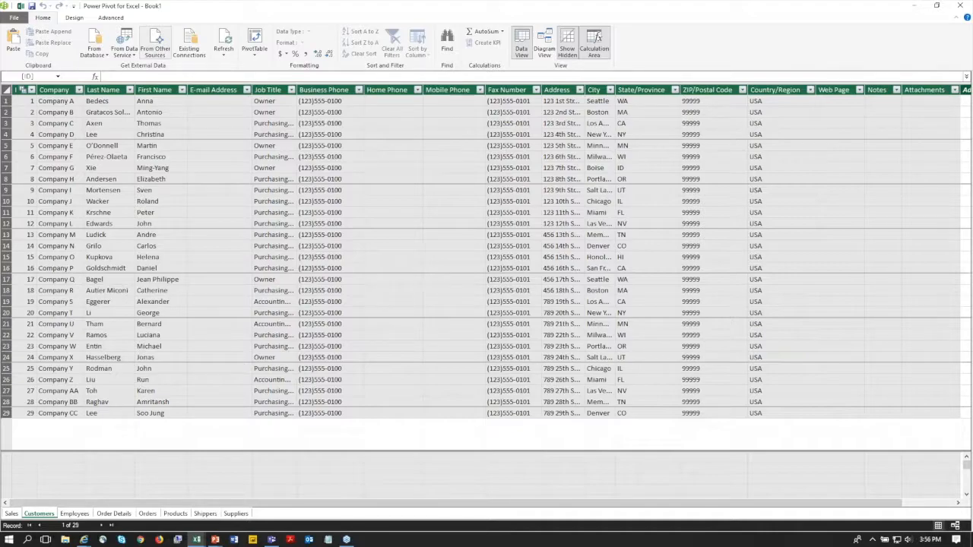
# View the imported Employees, Order Details, Orders and Products tables in the data model
pyautogui.click(73, 515)
pyautogui.click(113, 514)
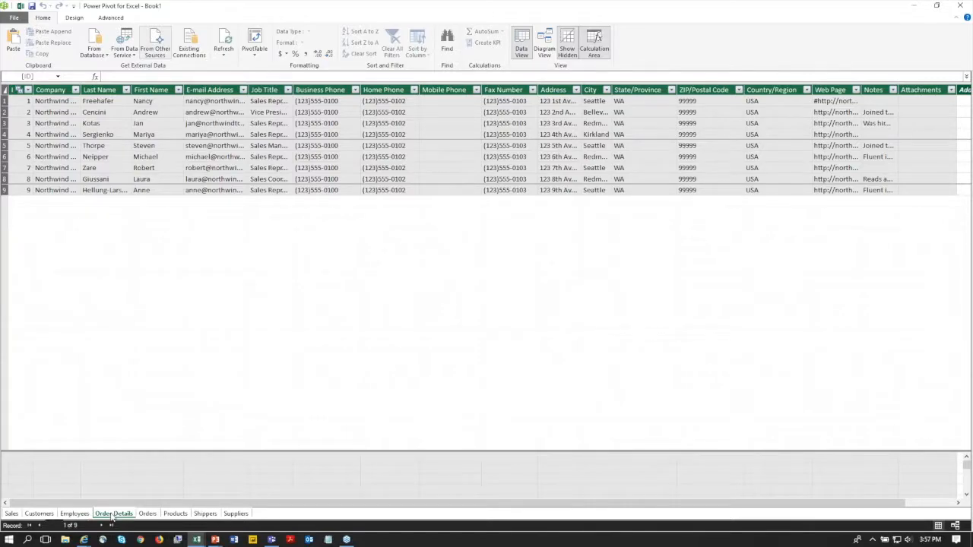
pyautogui.click(145, 515)
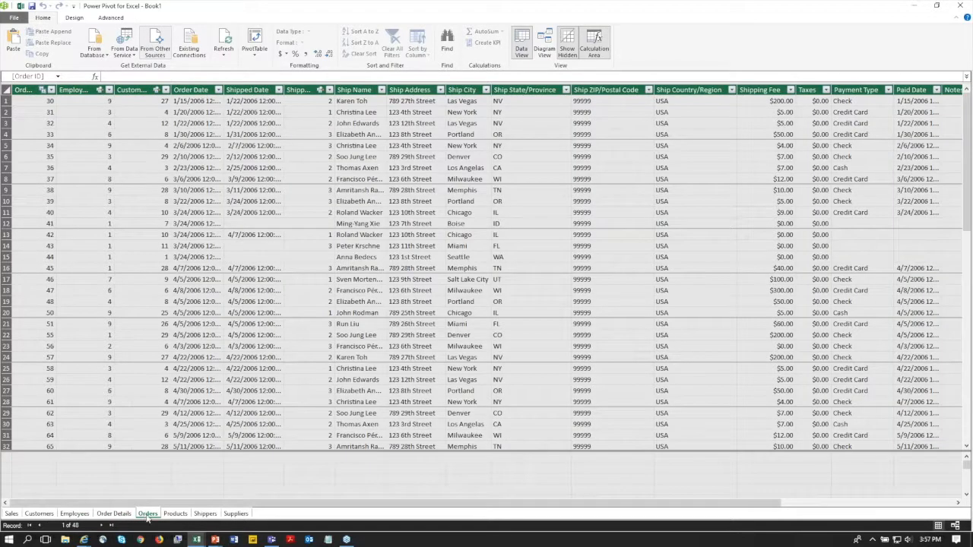
pyautogui.click(173, 515)
# In Order Details, point out the Quantity and Unit Price columns and start a column-reference formula with =[ in the empty Add Column
pyautogui.click(121, 514)
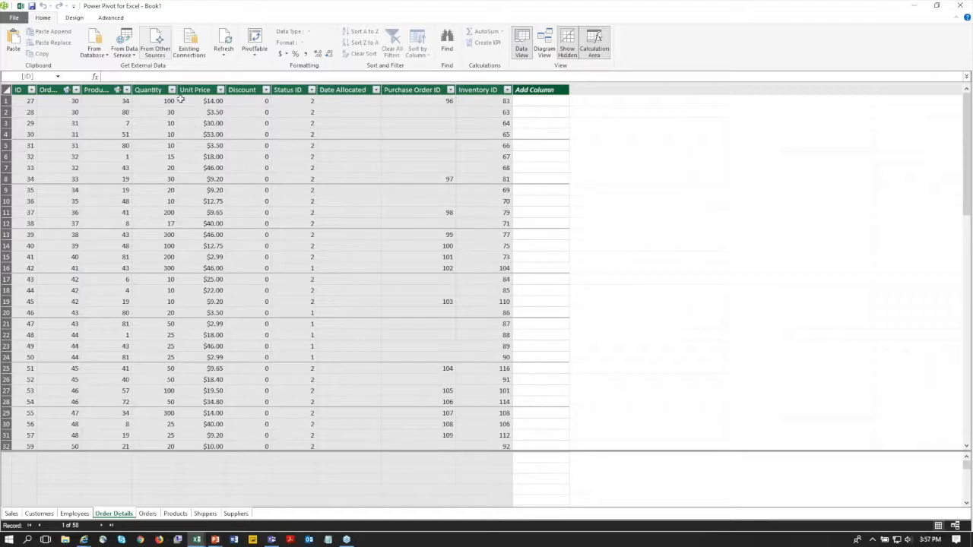
pyautogui.click(150, 90)
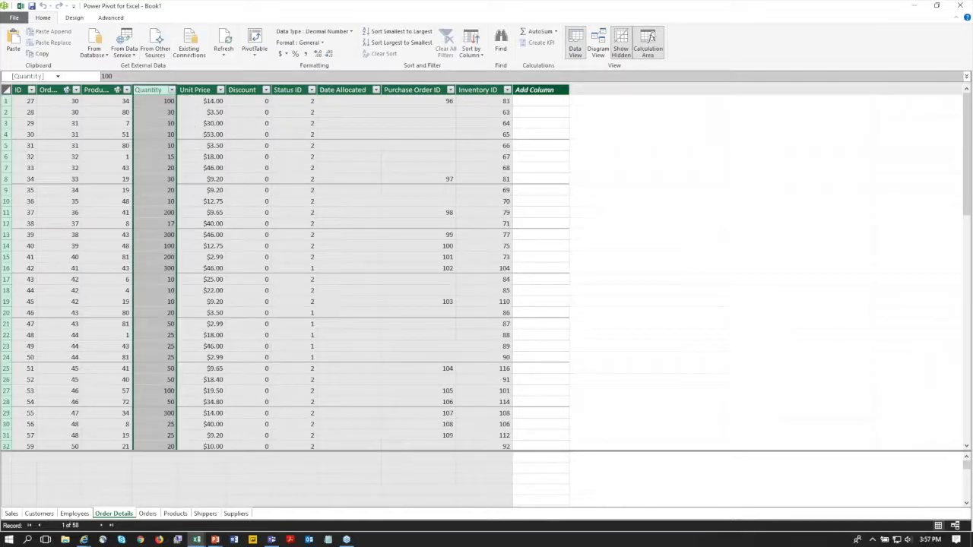
pyautogui.click(194, 90)
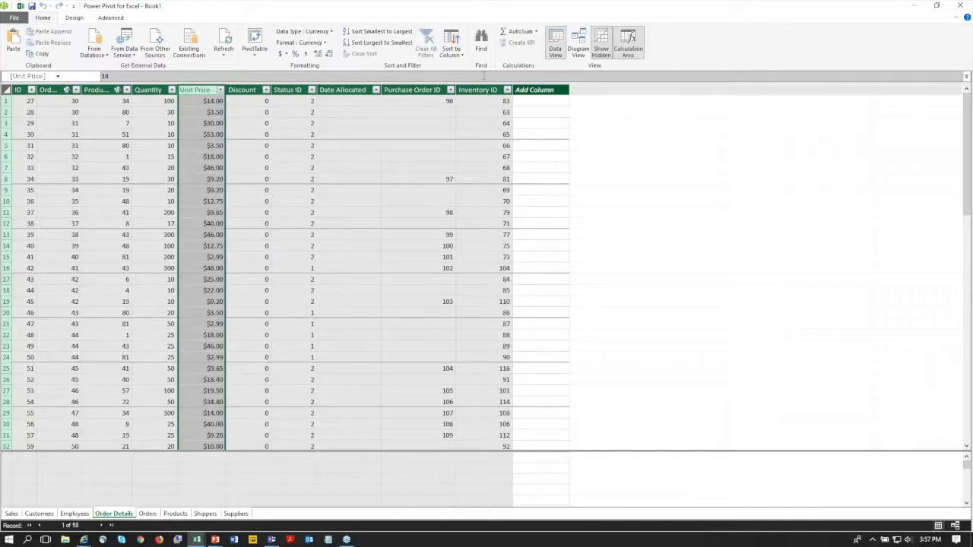
pyautogui.click(548, 90)
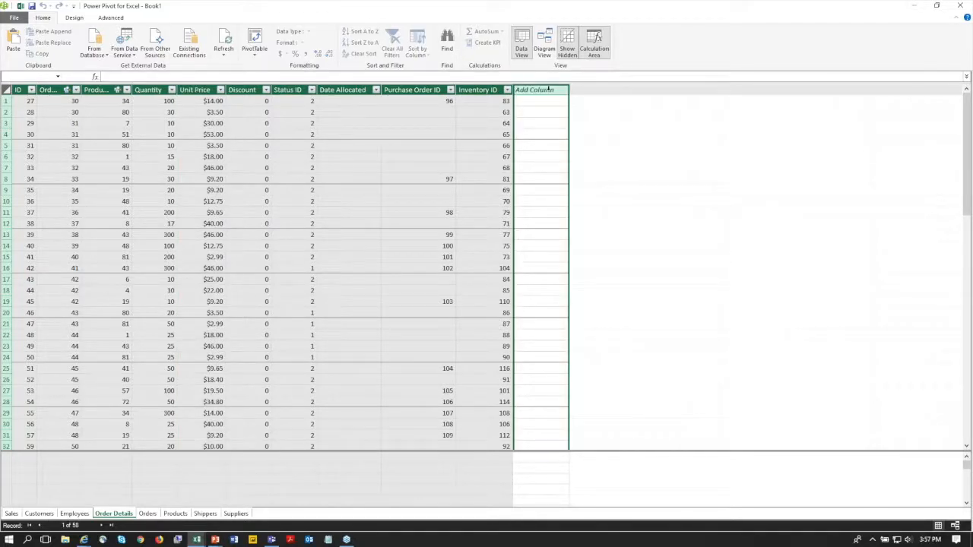
pyautogui.click(521, 76)
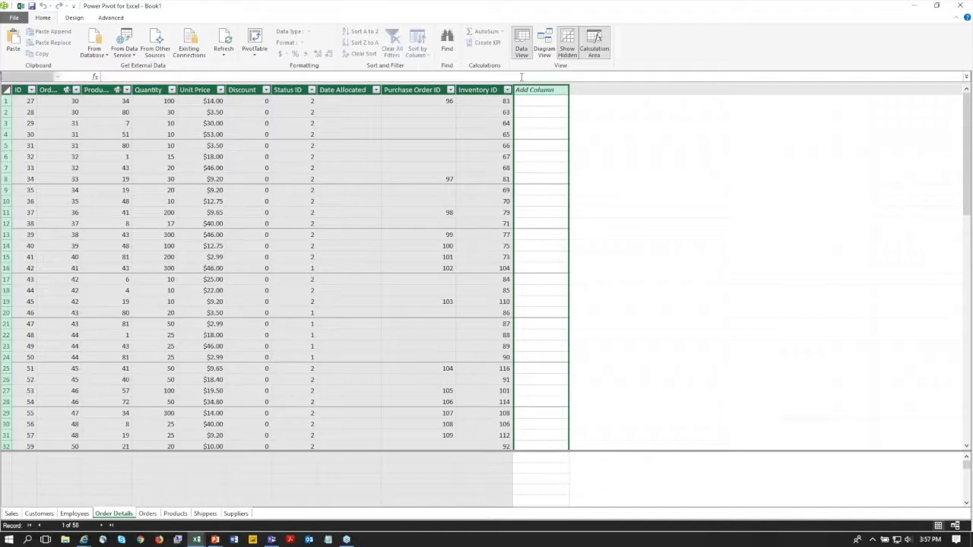
pyautogui.write('=')
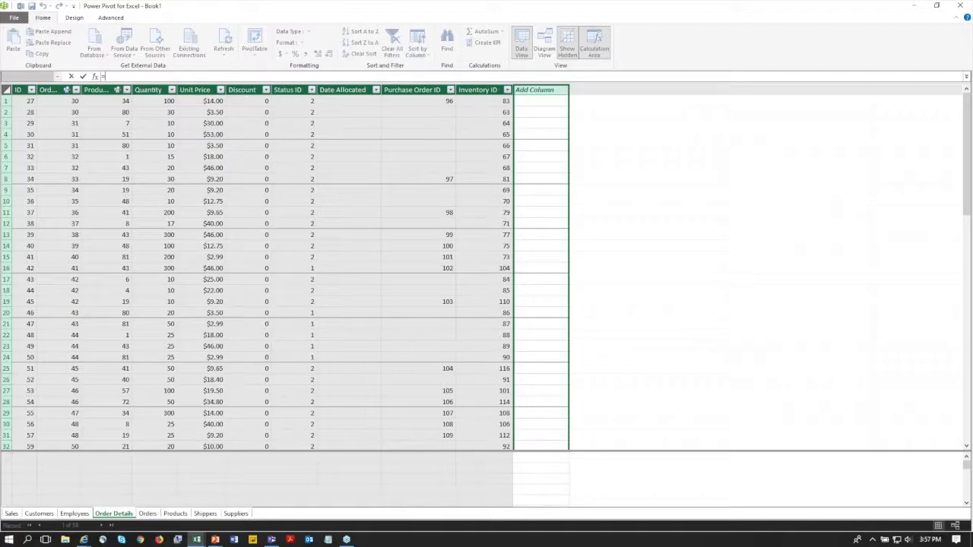
pyautogui.write('[')
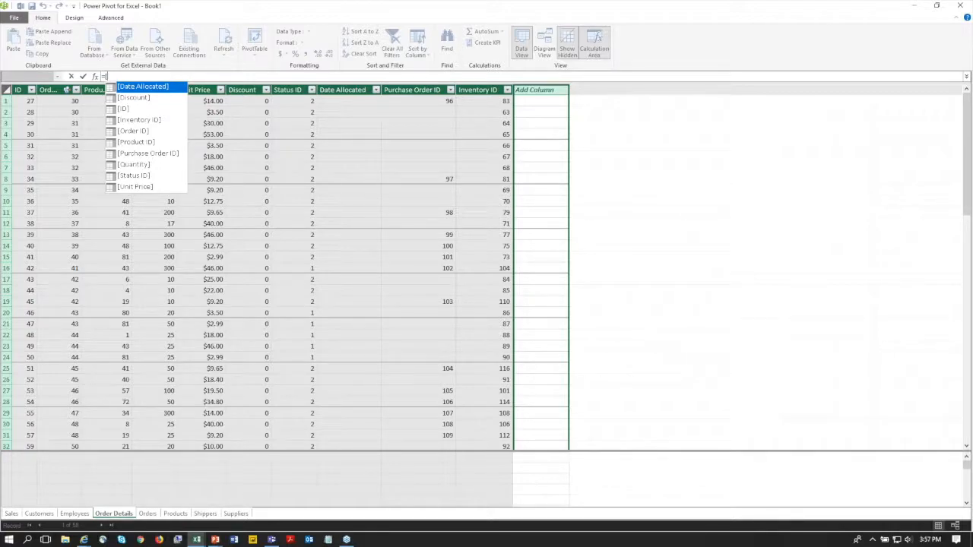
pyautogui.press('Tab')
pyautogui.press('BackSpace')
pyautogui.press('BackSpace')
pyautogui.press('BackSpace')
pyautogui.press('BackSpace')
pyautogui.press('BackSpace')
pyautogui.press('BackSpace')
pyautogui.press('BackSpace')
pyautogui.press('BackSpace')
pyautogui.press('BackSpace')
pyautogui.press('BackSpace')
pyautogui.press('BackSpace')
pyautogui.press('BackSpace')
pyautogui.press('BackSpace')
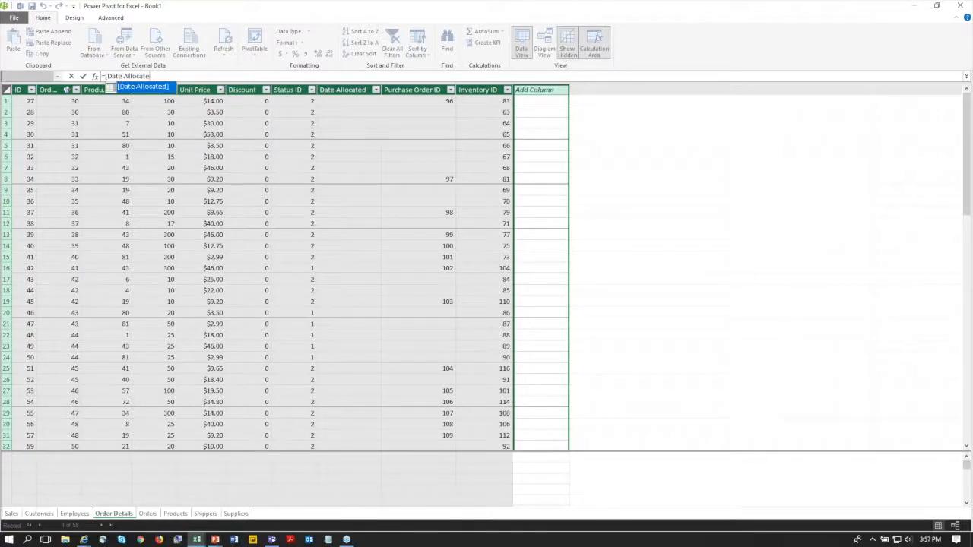
pyautogui.press('BackSpace')
pyautogui.press('BackSpace')
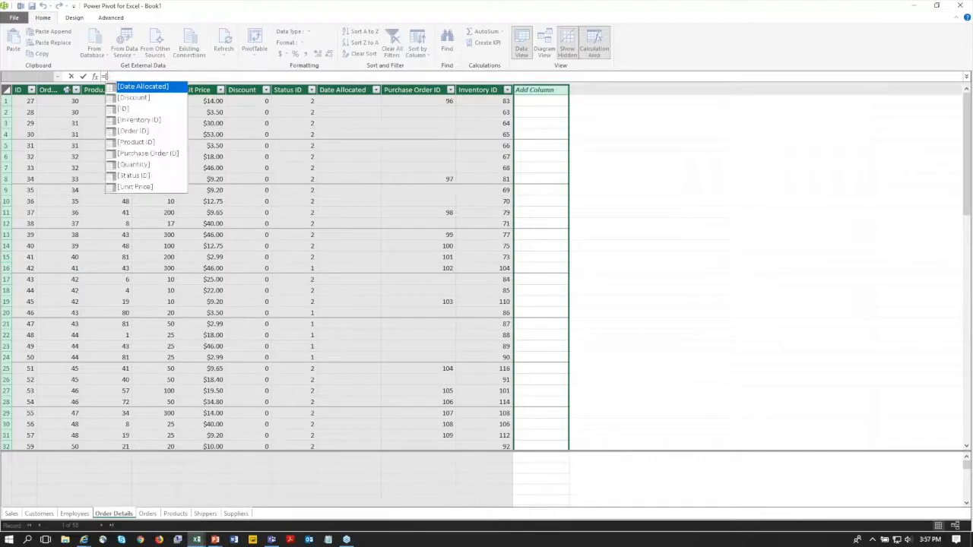
# Complete the new Order Details column's formula as =[Quantity]*[Unit Price]
pyautogui.write('q')
pyautogui.press('Tab')
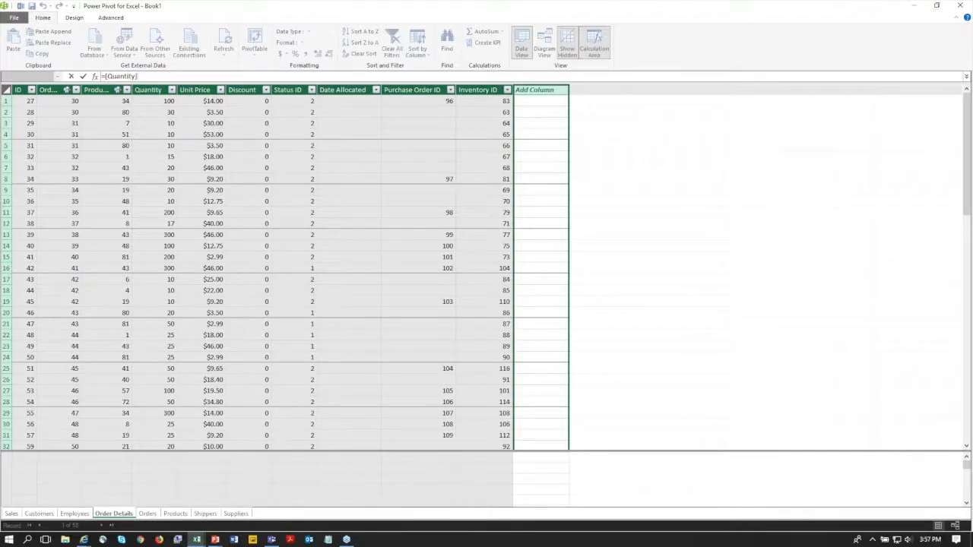
pyautogui.write('*[un')
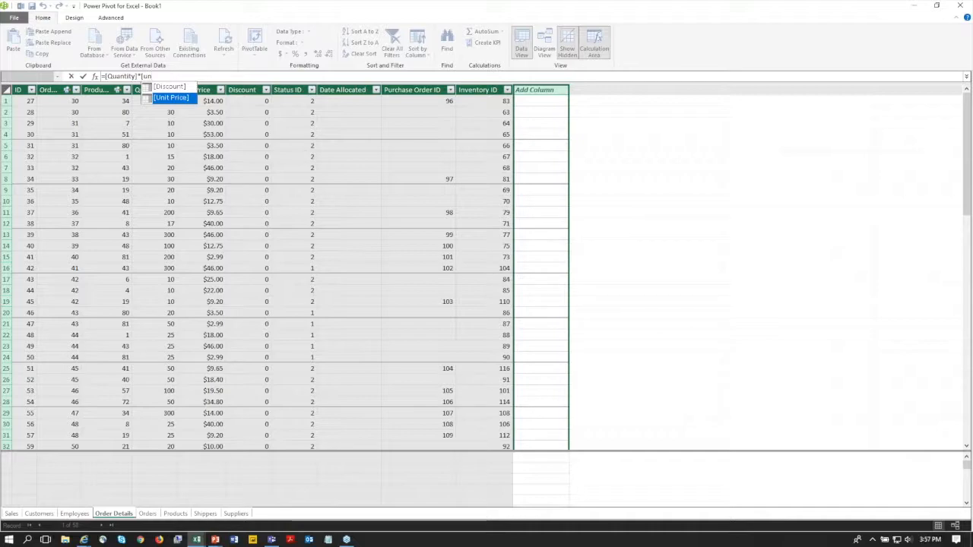
pyautogui.press('Tab')
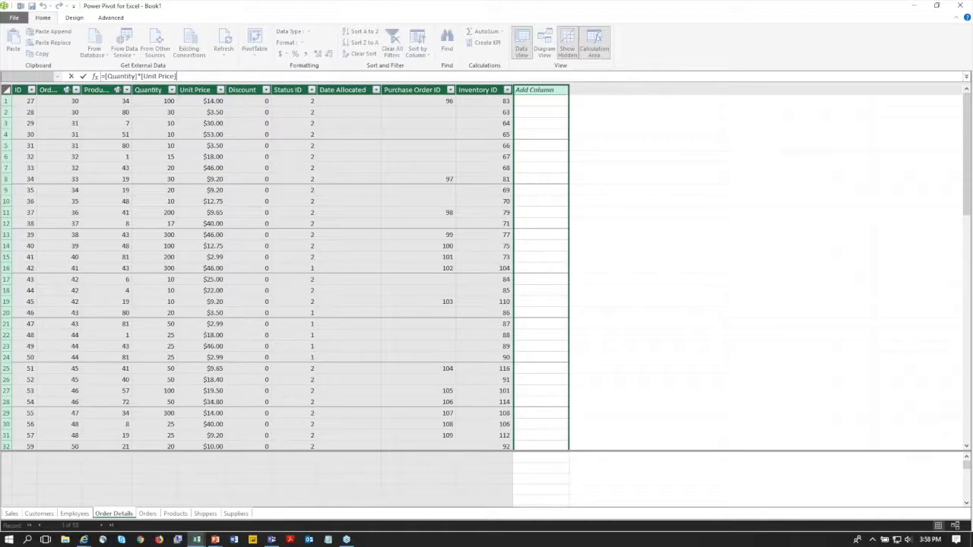
pyautogui.press('Return')
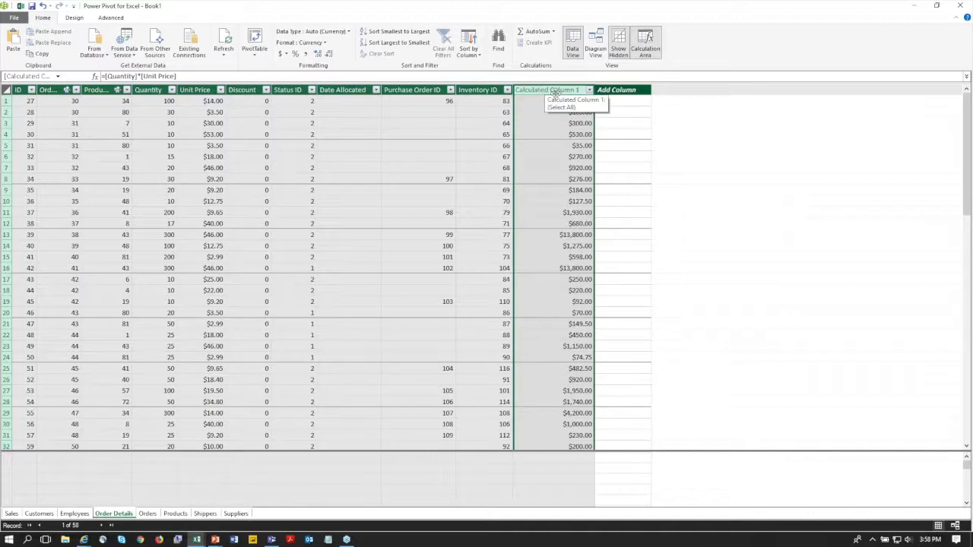
# Rename the new calculated column in Order Details to Line Total
pyautogui.rightClick(550, 92)
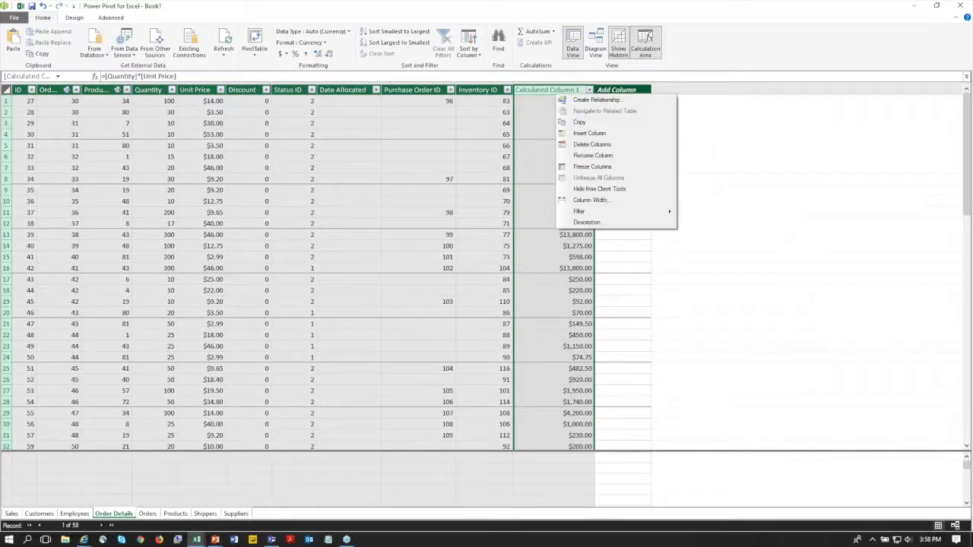
pyautogui.click(608, 156)
pyautogui.write('Line tota')
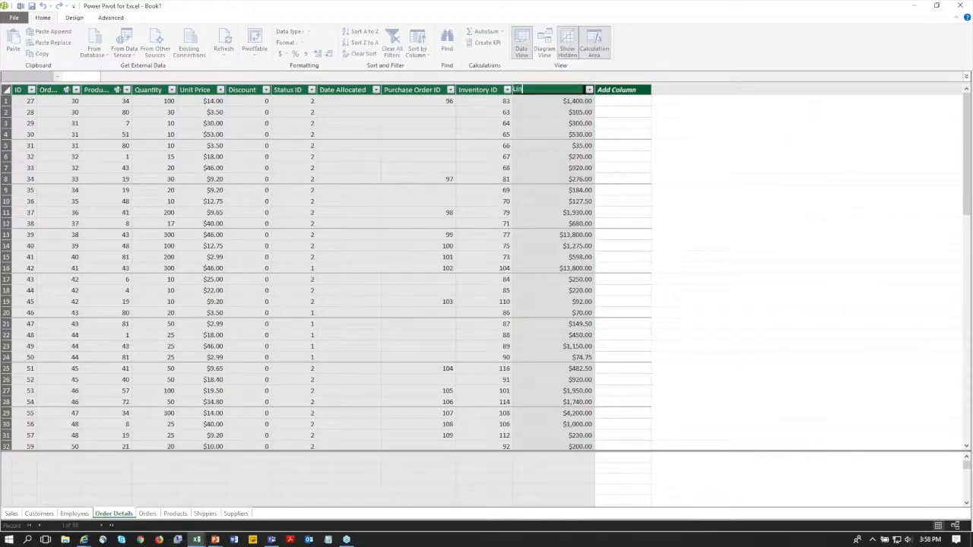
pyautogui.press('BackSpace')
pyautogui.press('BackSpace')
pyautogui.press('BackSpace')
pyautogui.press('BackSpace')
pyautogui.write('Total')
pyautogui.press('Return')
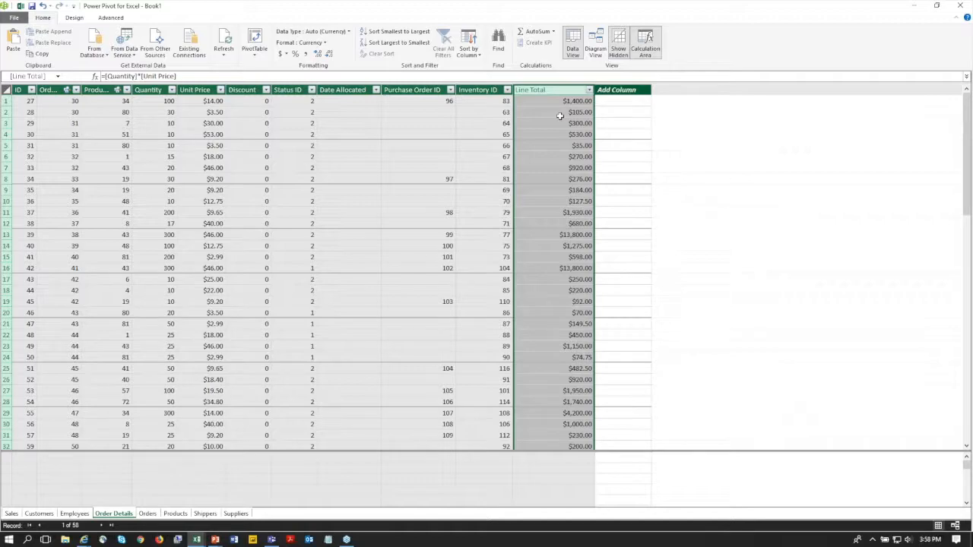
# Show the data model as a diagram, move the Suppliers table above Sales, and return to the workbook
pyautogui.click(596, 47)
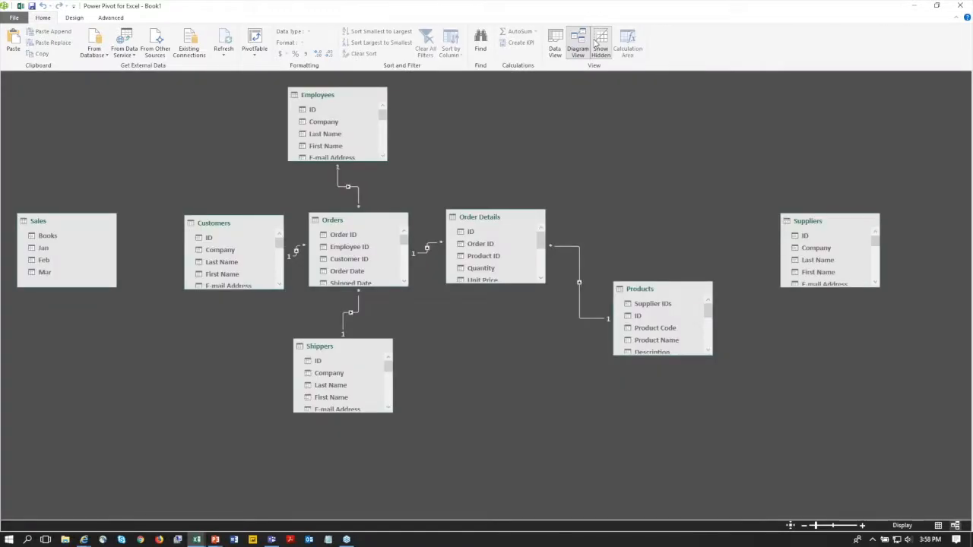
pyautogui.moveTo(806, 222); pyautogui.dragTo(601, 107)
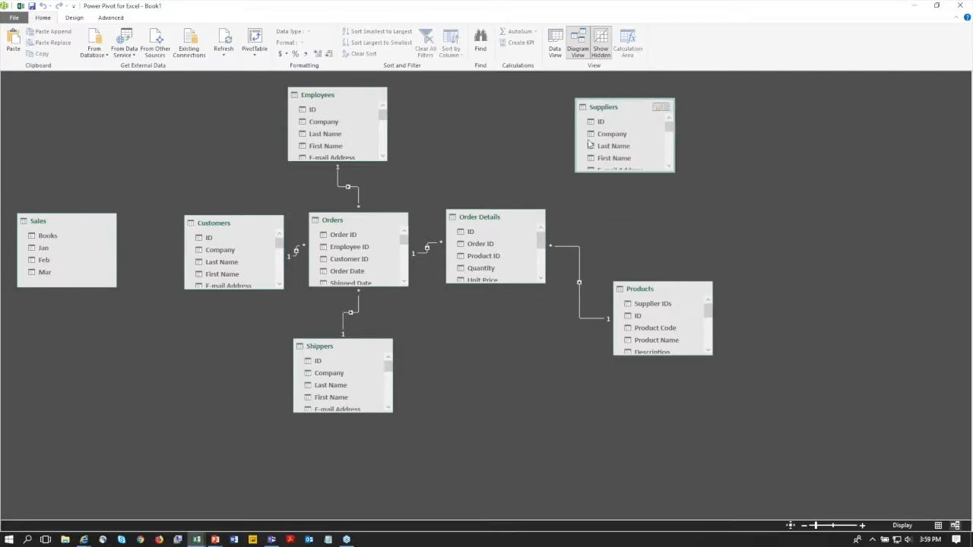
pyautogui.click(41, 225)
pyautogui.moveTo(605, 113); pyautogui.dragTo(47, 109)
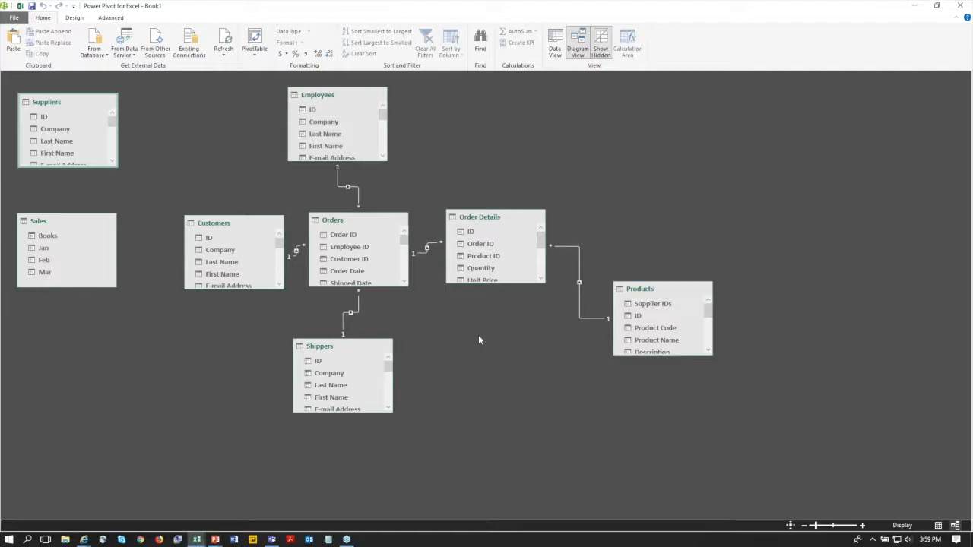
pyautogui.click(960, 6)
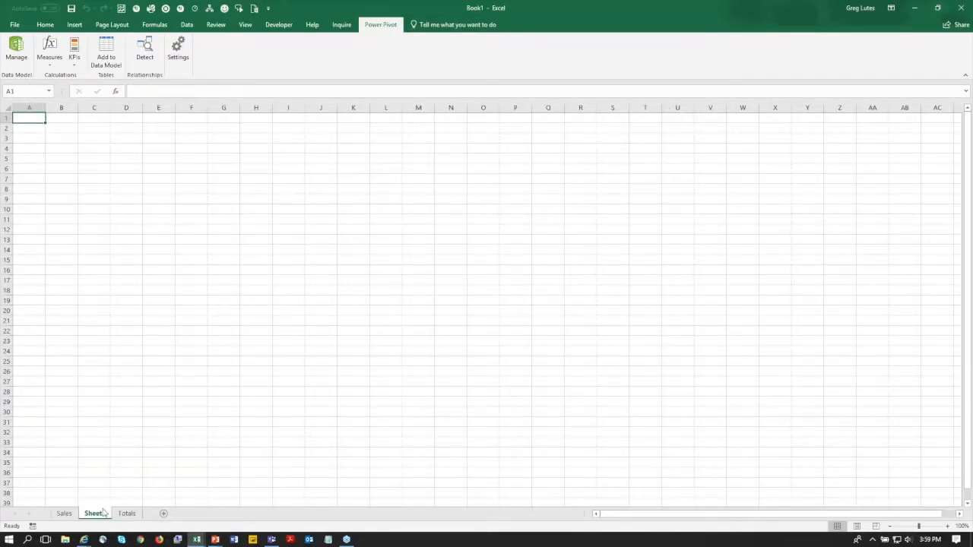
# Connect to the Microsoft Access database Northwind.accdb in Documents as a new data query
pyautogui.click(194, 28)
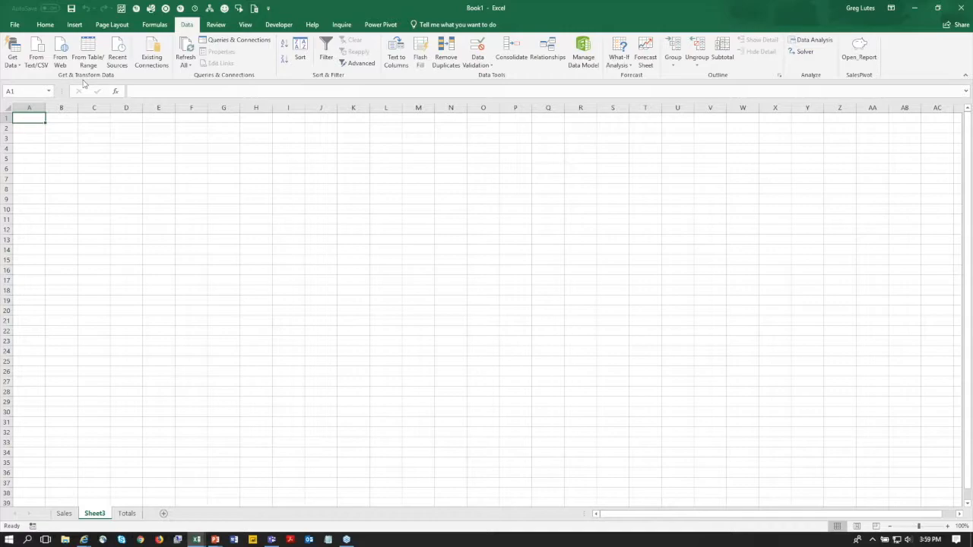
pyautogui.click(11, 62)
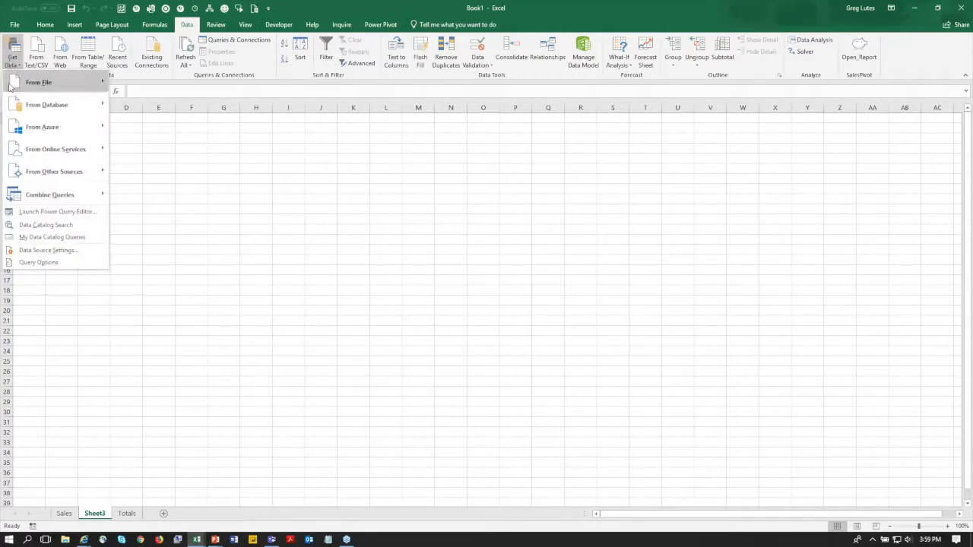
pyautogui.moveTo(63, 107)
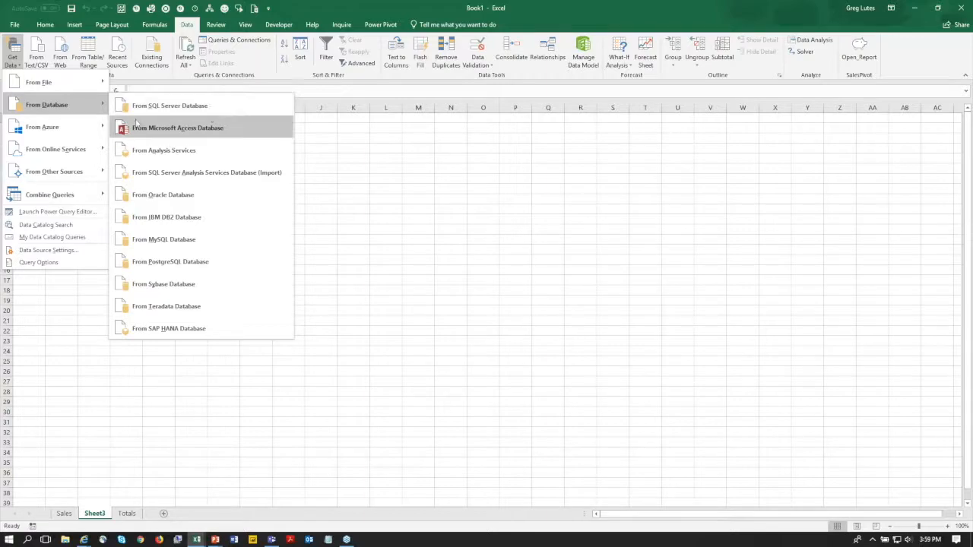
pyautogui.moveTo(82, 132)
pyautogui.moveTo(74, 155)
pyautogui.moveTo(72, 171)
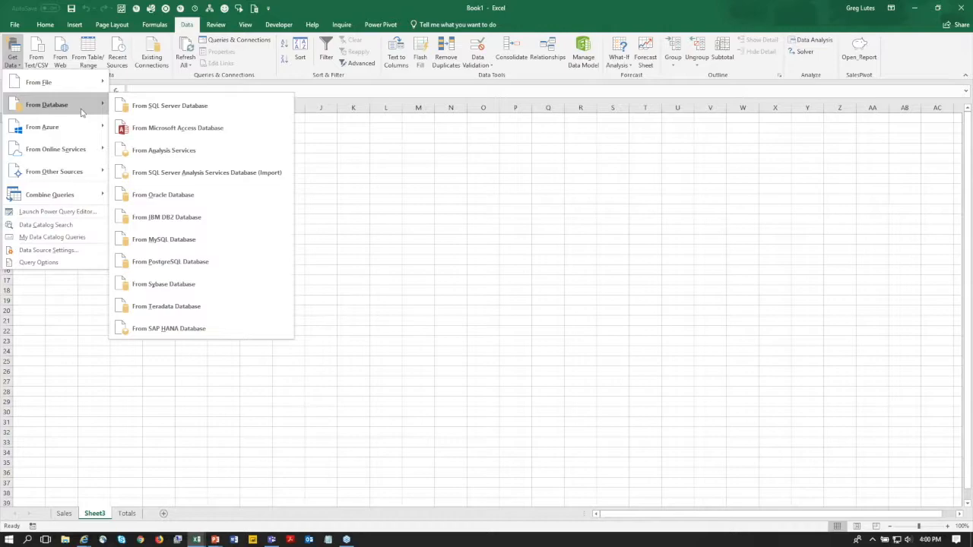
pyautogui.click(187, 131)
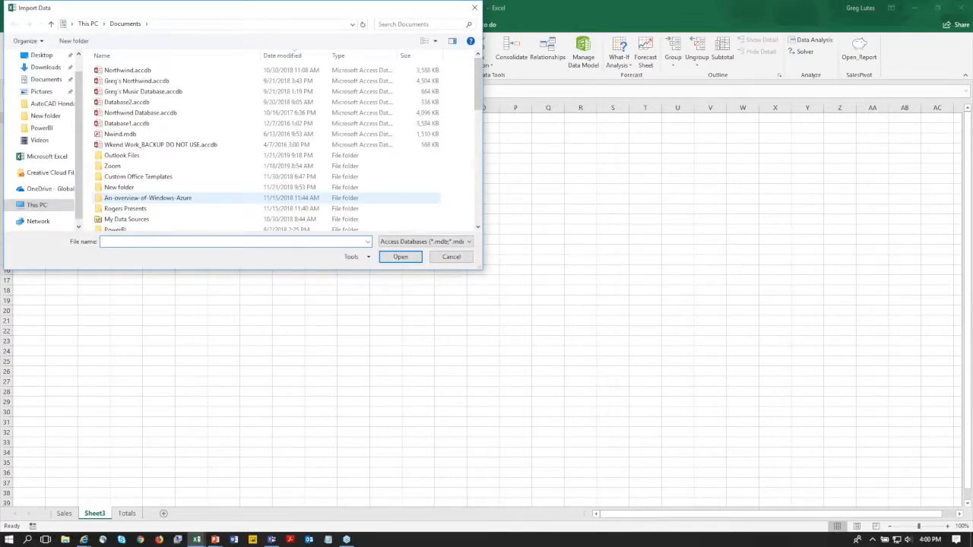
pyautogui.click(127, 70)
pyautogui.click(403, 259)
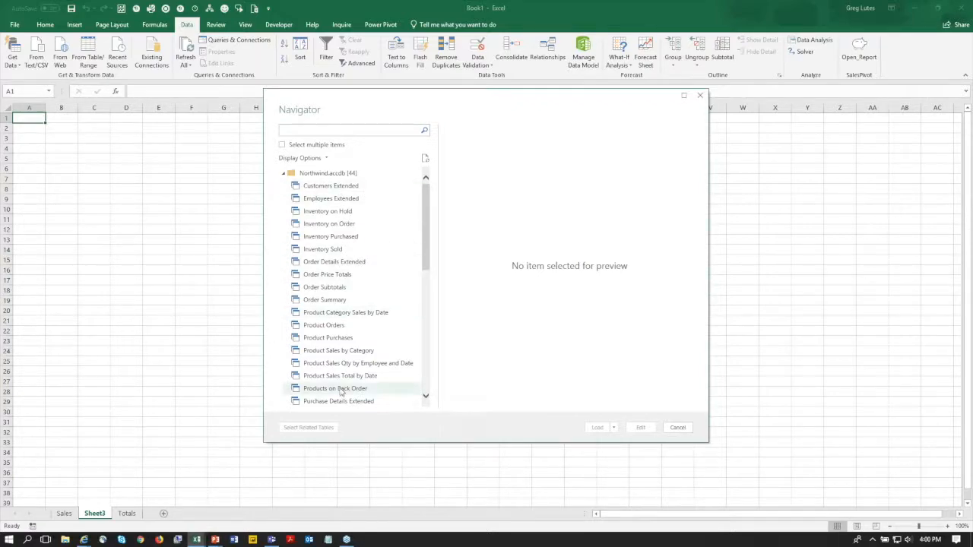
# Load the Orders table from the Northwind database into the workbook
pyautogui.moveTo(426, 241); pyautogui.dragTo(431, 340)
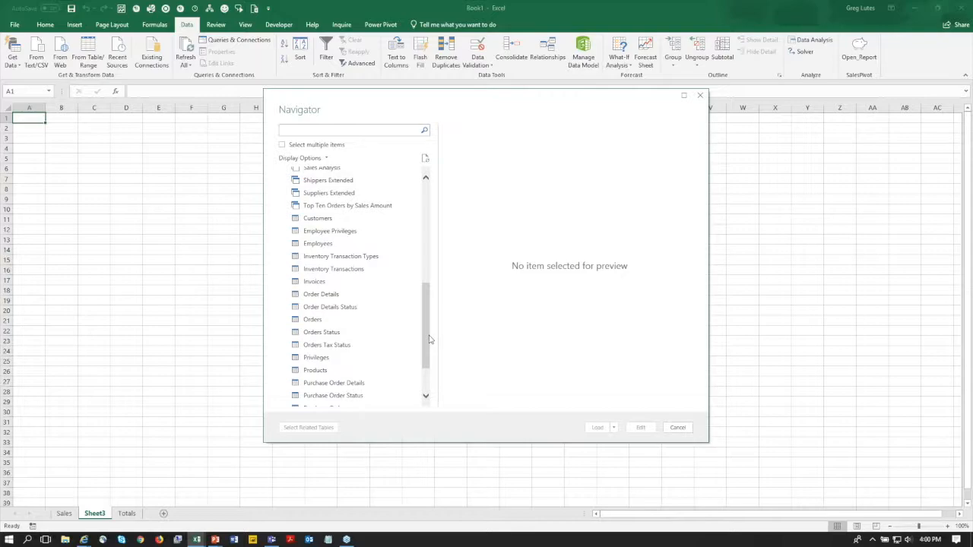
pyautogui.click(308, 320)
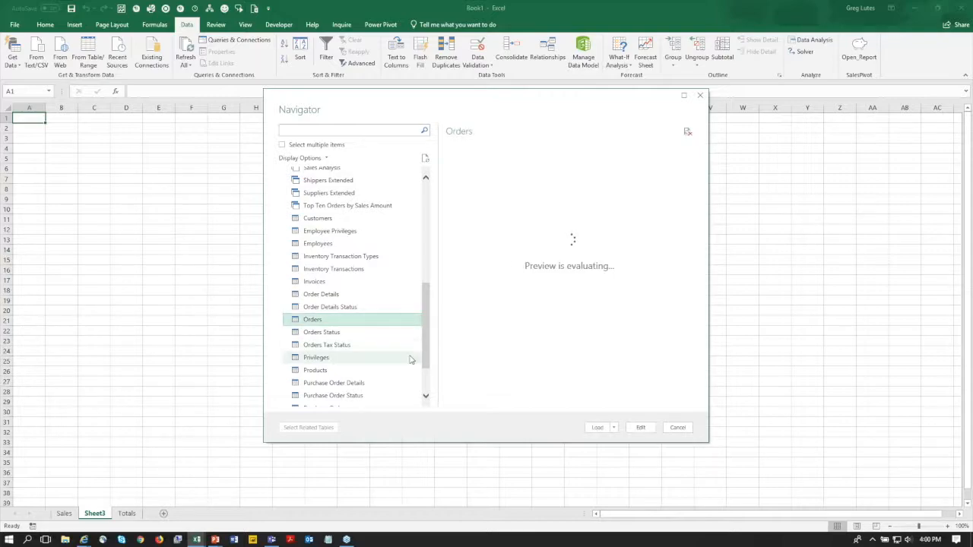
pyautogui.click(598, 428)
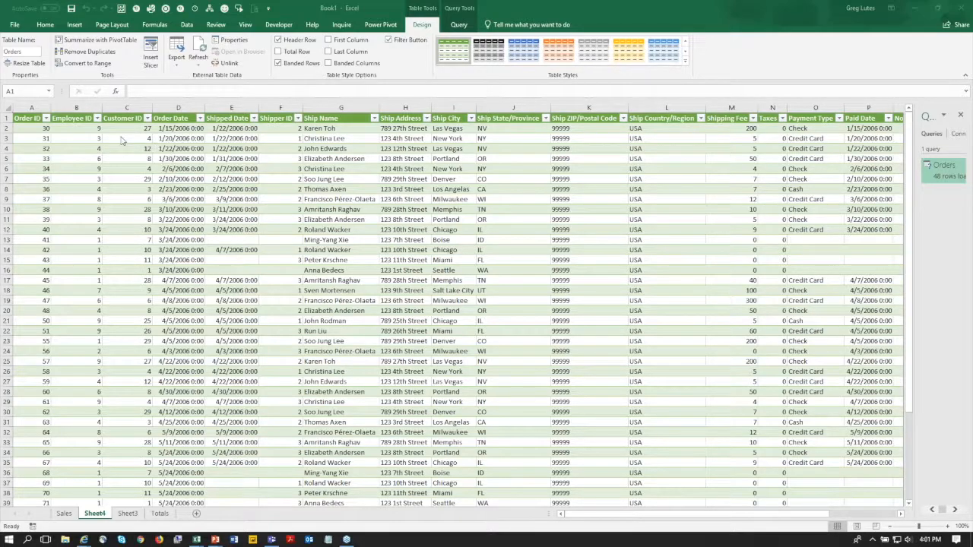
# Create a PivotTable from the loaded Orders table on a new worksheet
pyautogui.click(122, 140)
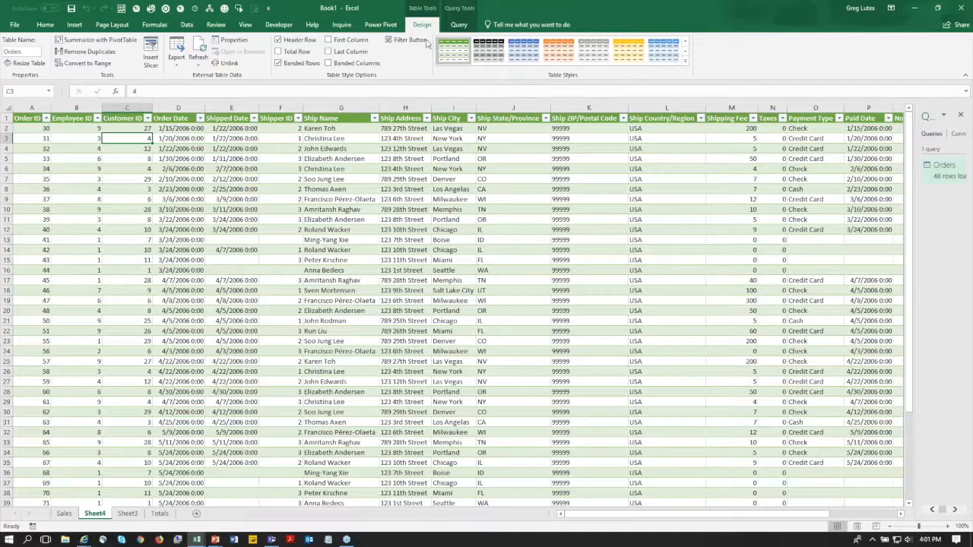
pyautogui.click(98, 40)
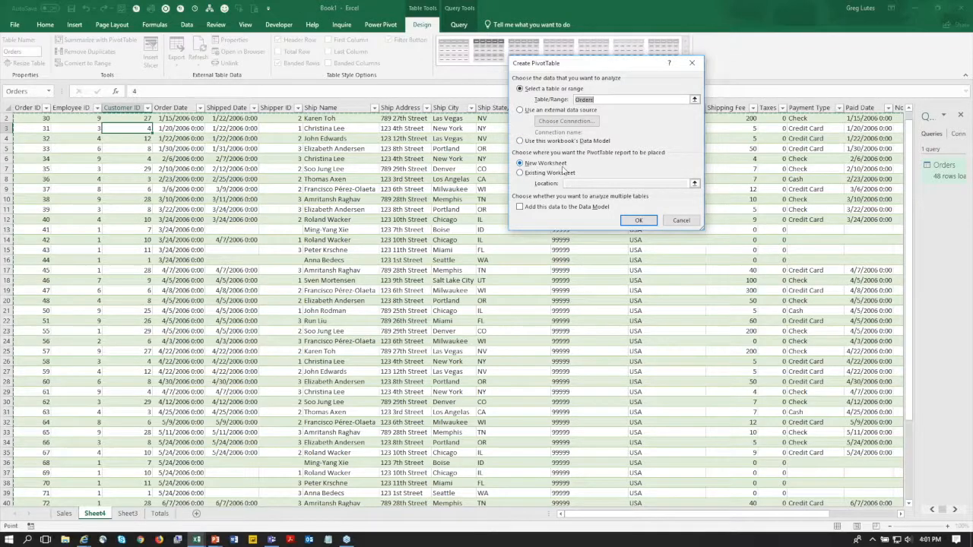
pyautogui.click(640, 220)
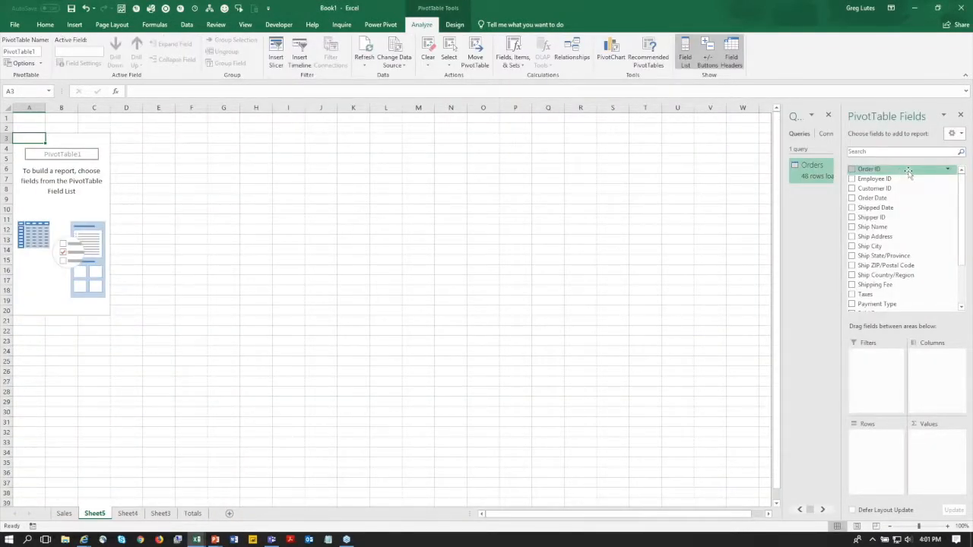
# Set Customer ID and Order ID as the PivotTable's rows and Shipping Fee as its summed values
pyautogui.moveTo(889, 190); pyautogui.dragTo(866, 440)
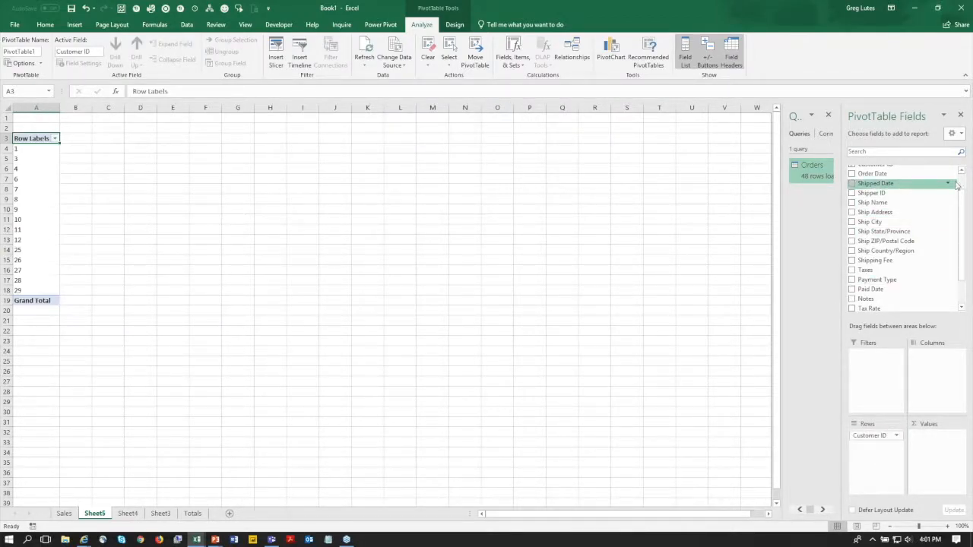
pyautogui.scroll(1, 886, 182)
pyautogui.moveTo(881, 174); pyautogui.dragTo(880, 459)
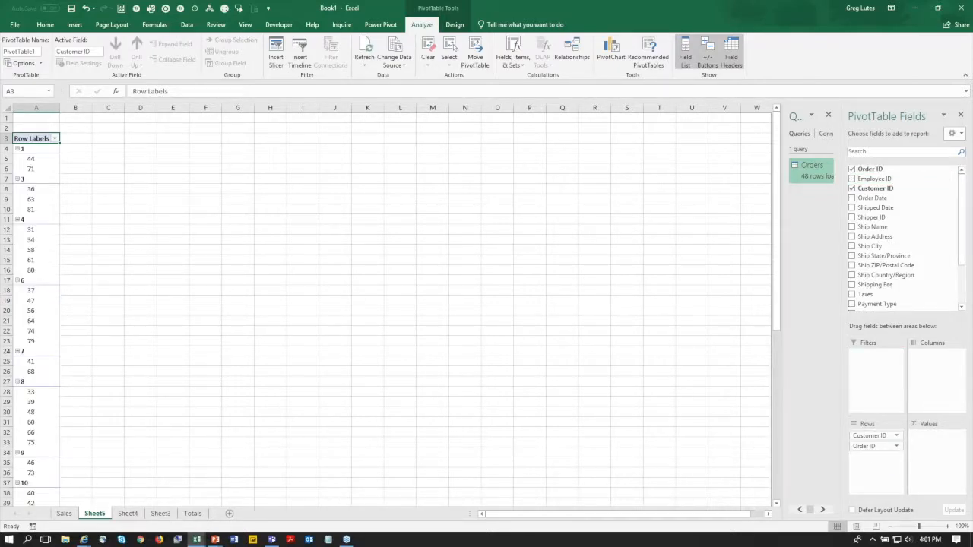
pyautogui.moveTo(897, 287); pyautogui.dragTo(938, 444)
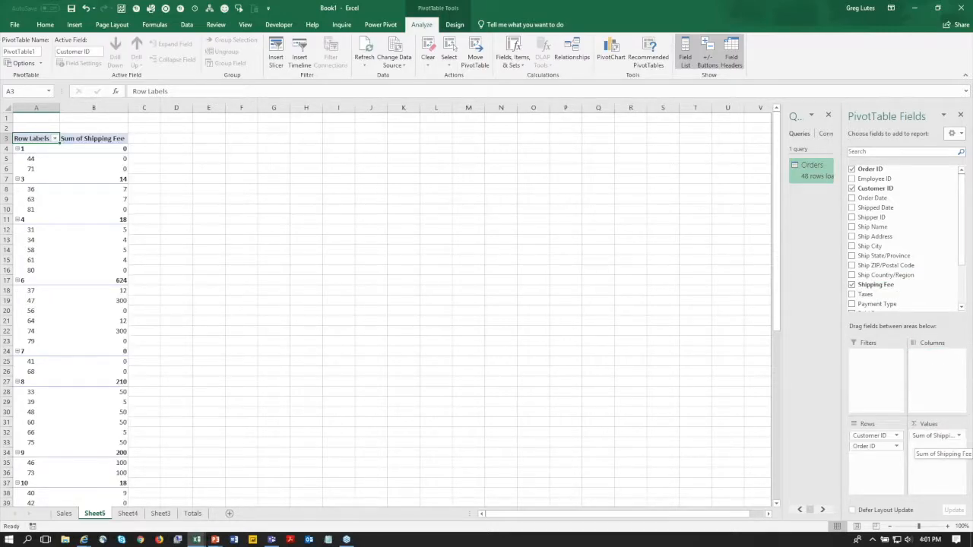
# Examine the PivotTable's customer ID labels and the fields available from the single Orders table
pyautogui.click(34, 148)
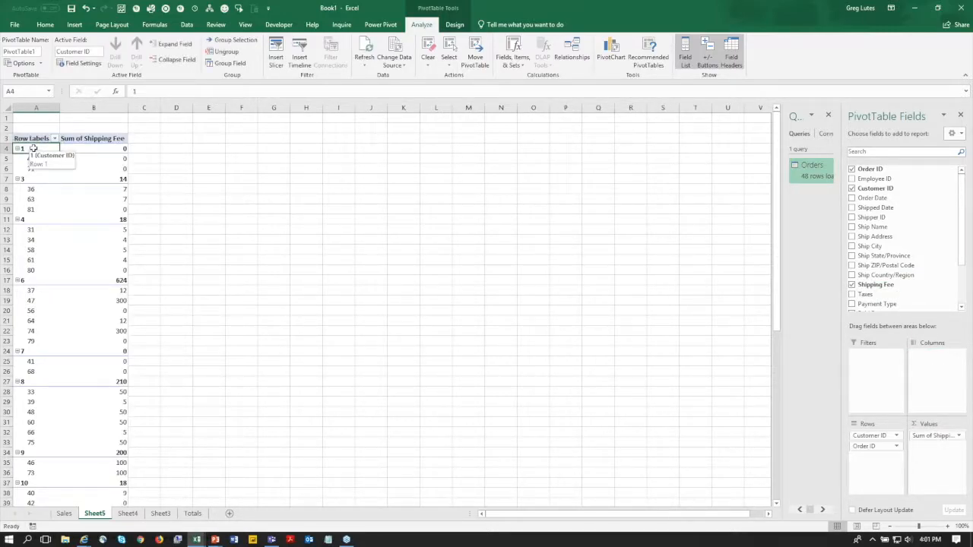
pyautogui.click(37, 348)
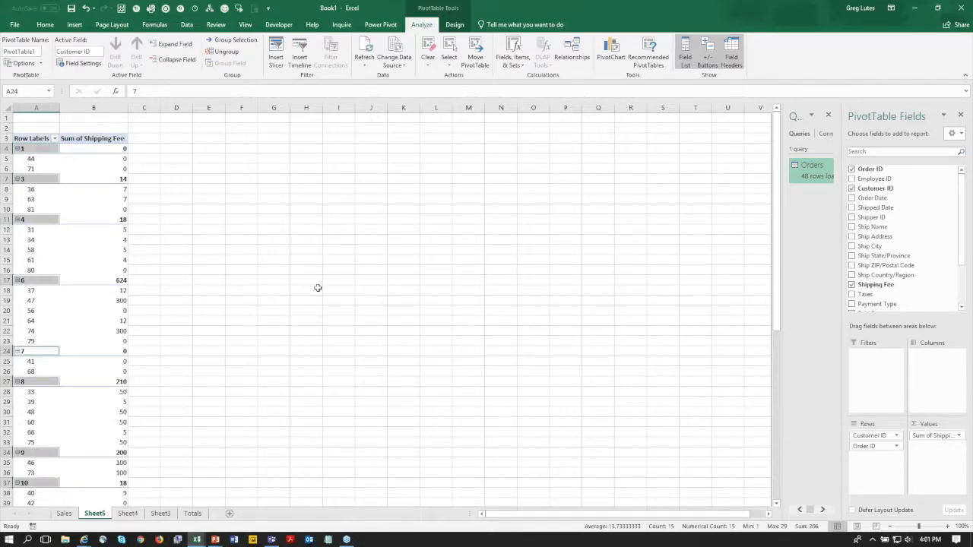
pyautogui.click(962, 294)
pyautogui.moveTo(963, 295); pyautogui.dragTo(958, 242)
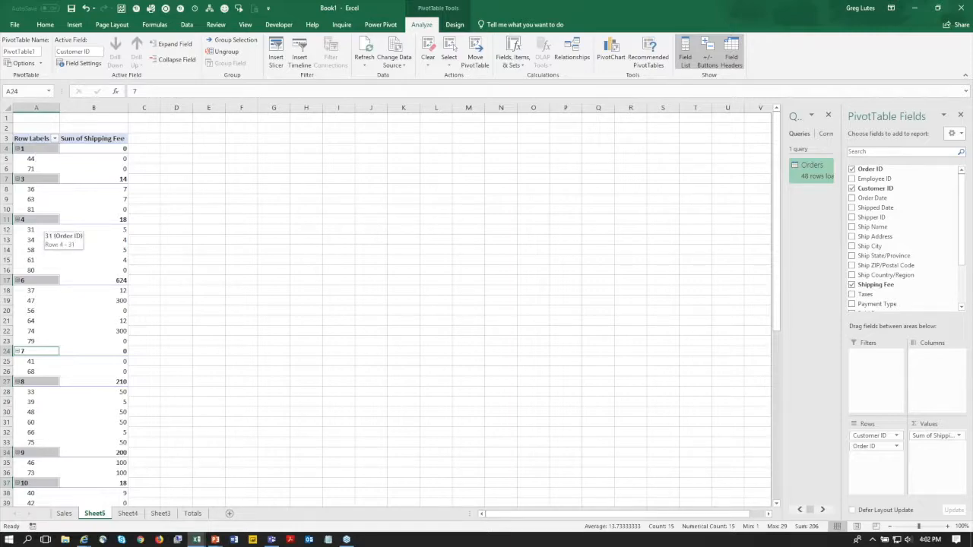
# Open the Power Pivot data model and create a PivotTable from it on a new worksheet
pyautogui.click(381, 25)
pyautogui.click(16, 51)
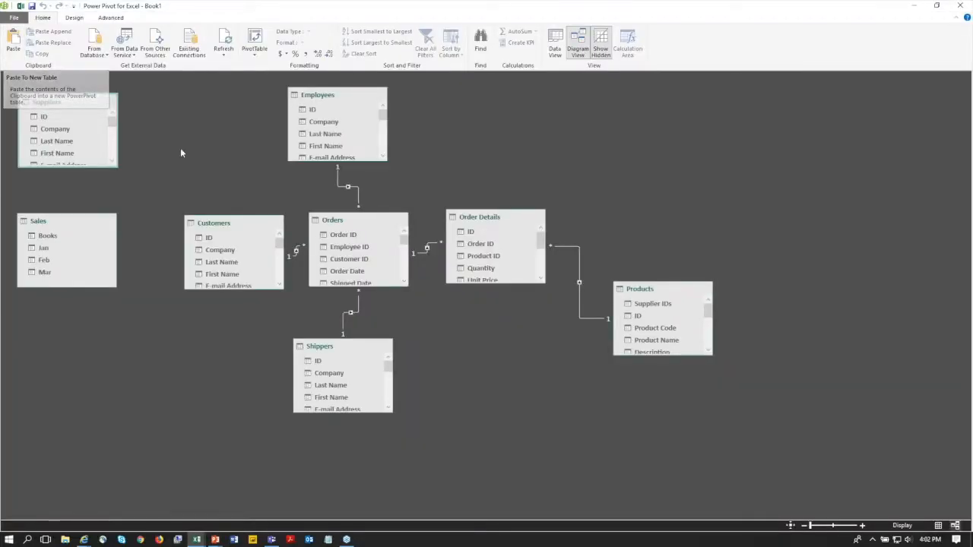
pyautogui.click(255, 53)
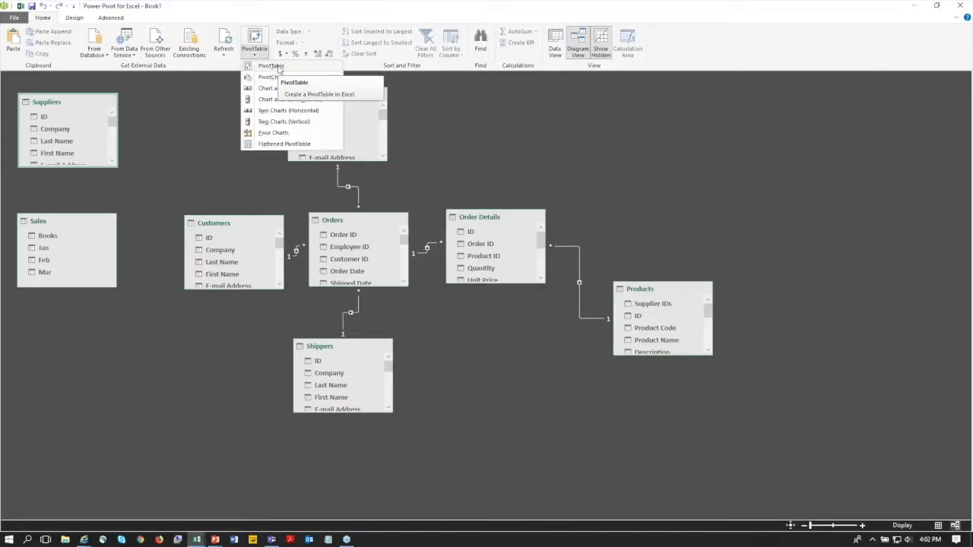
pyautogui.click(271, 67)
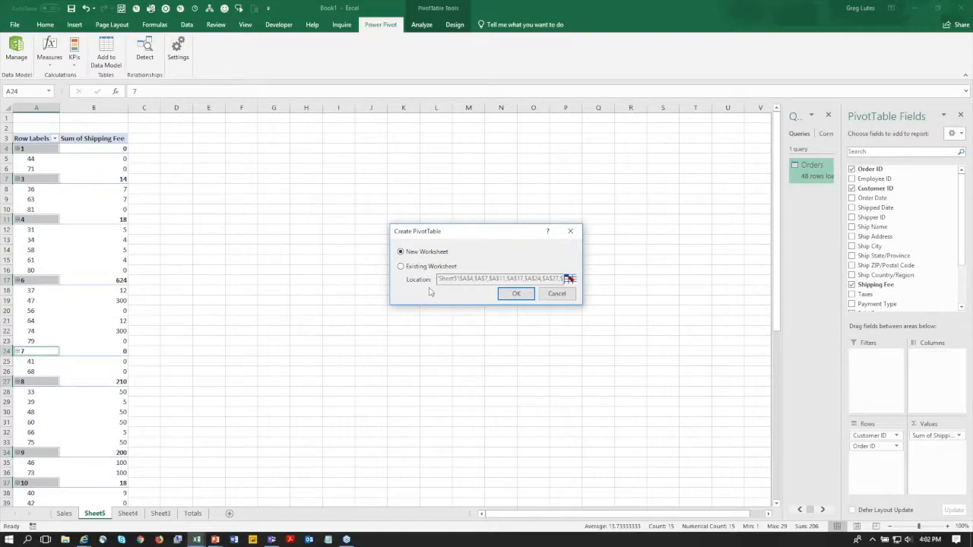
pyautogui.click(520, 295)
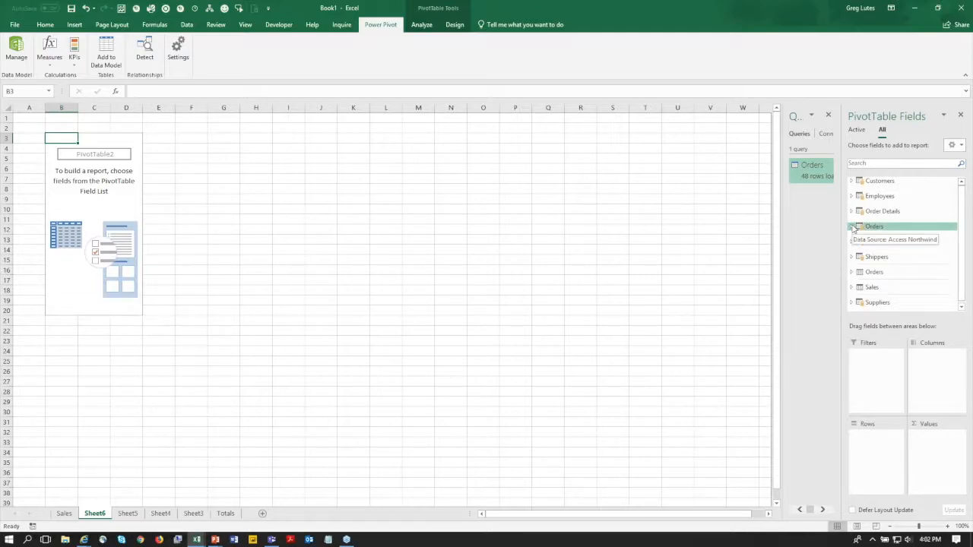
# Add Order ID from the Orders table as PivotTable rows and place the Customers table's Company field above it
pyautogui.click(852, 227)
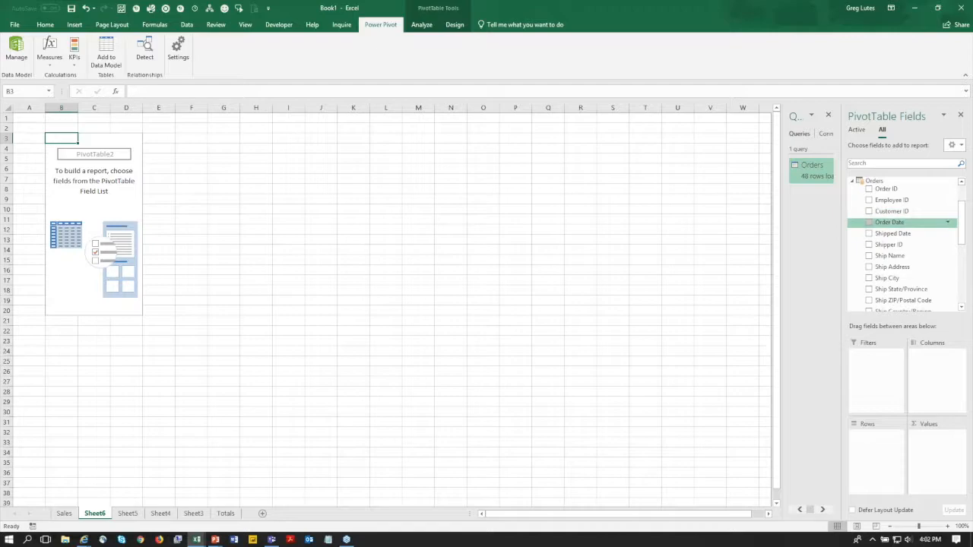
pyautogui.moveTo(909, 190); pyautogui.dragTo(878, 459)
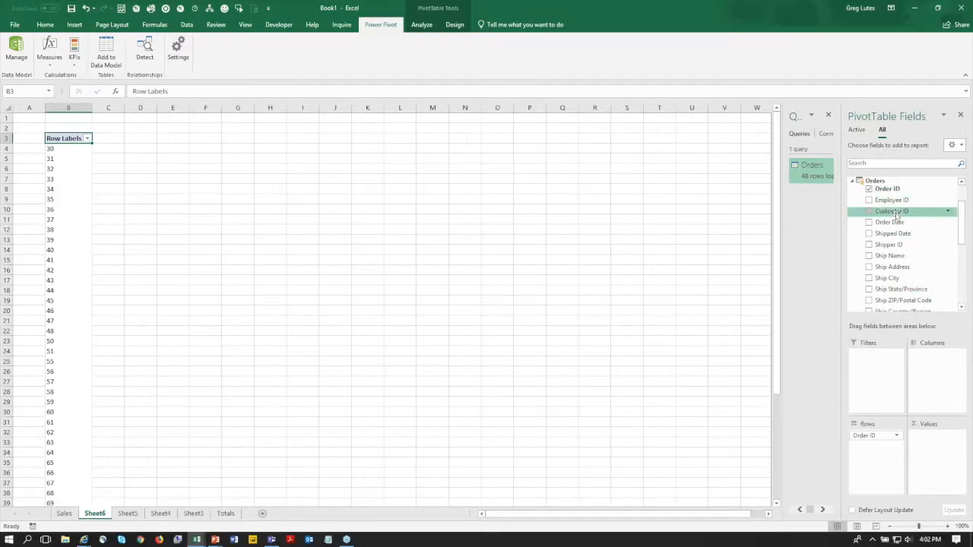
pyautogui.click(852, 182)
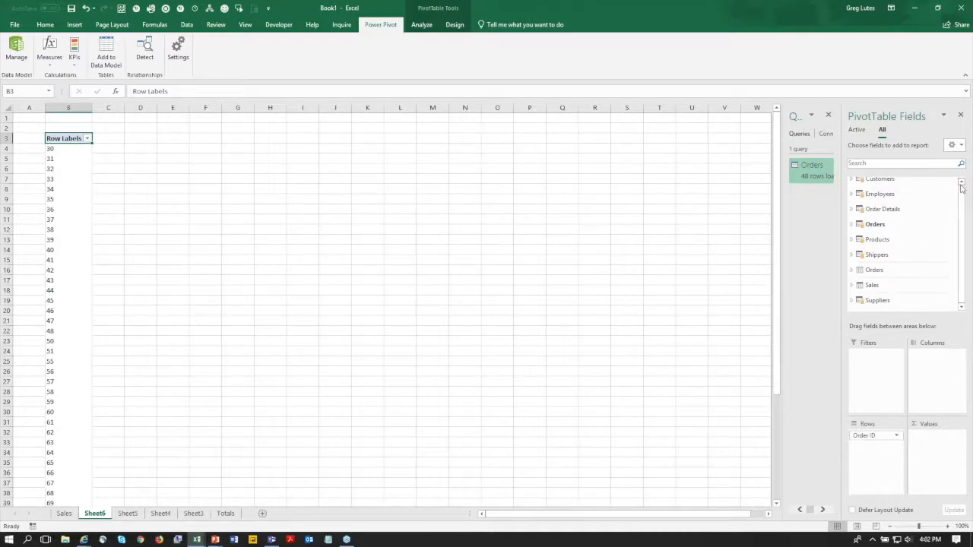
pyautogui.click(853, 181)
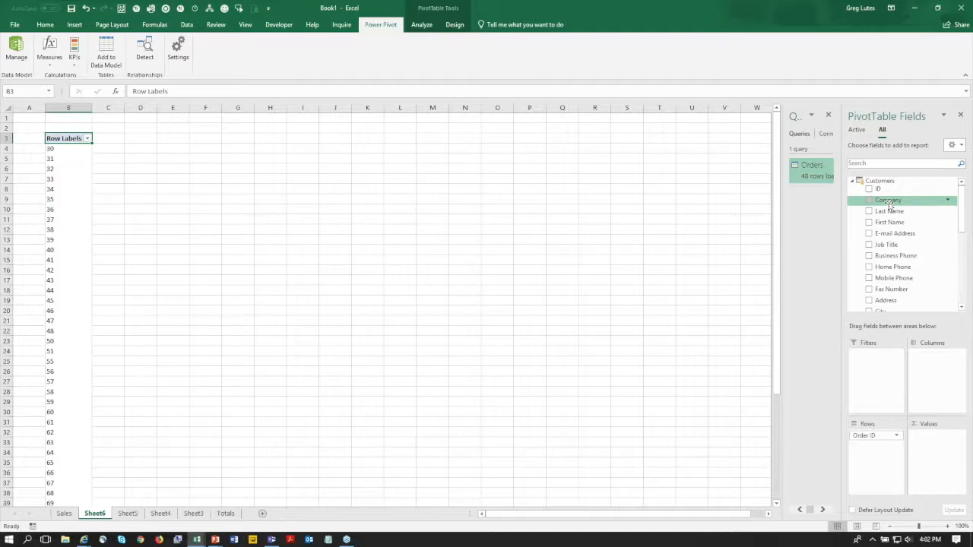
pyautogui.moveTo(889, 204); pyautogui.dragTo(877, 438)
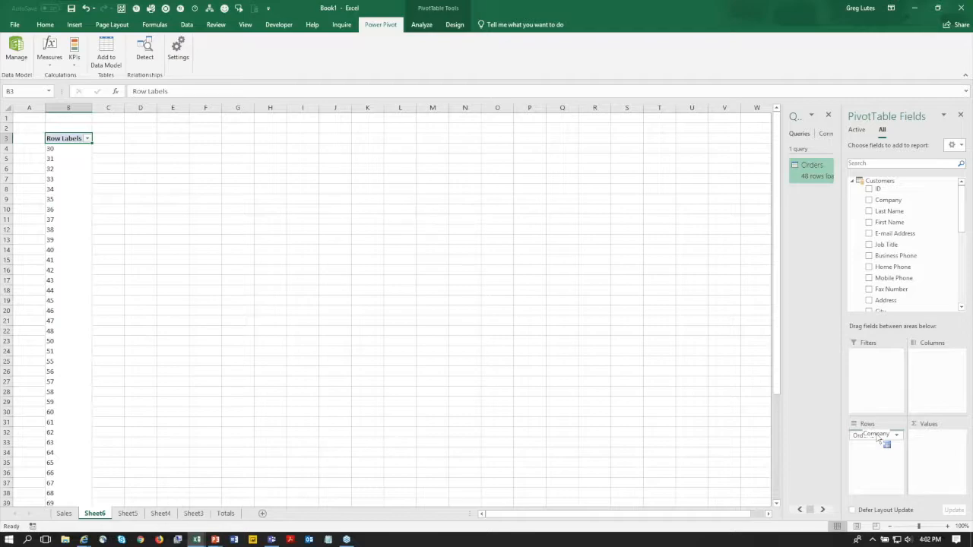
pyautogui.moveTo(878, 438); pyautogui.dragTo(878, 440)
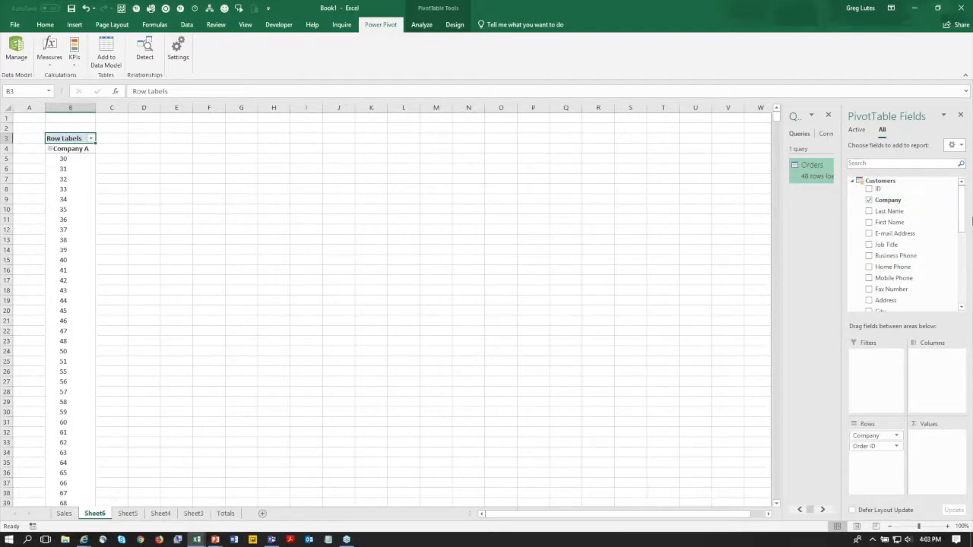
# Add Shipping Fee from the Orders table as the PivotTable's summed values
pyautogui.click(853, 181)
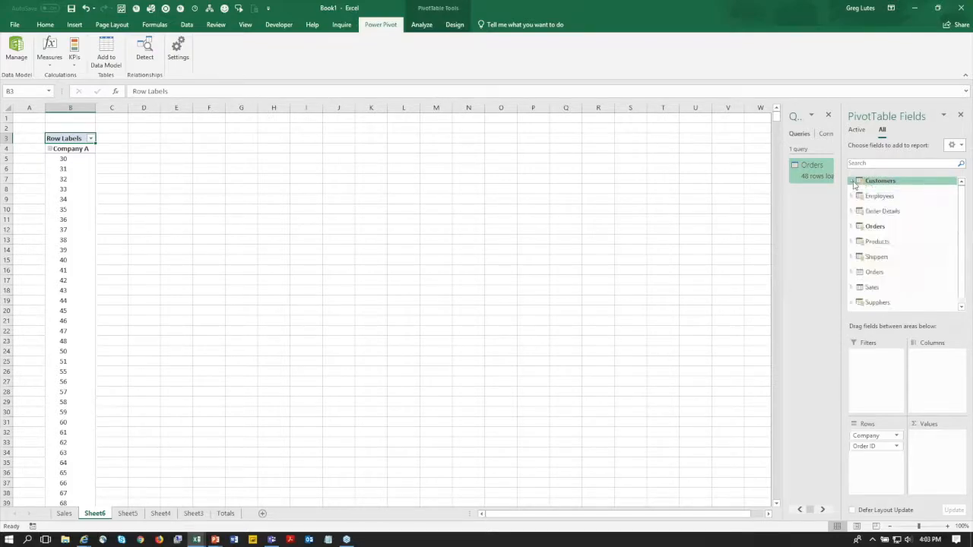
pyautogui.click(852, 226)
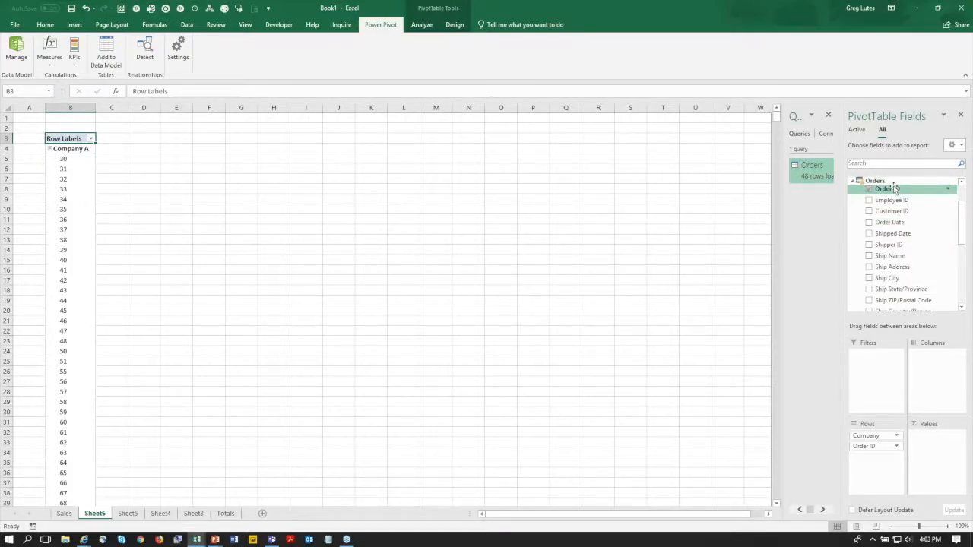
pyautogui.moveTo(963, 235); pyautogui.dragTo(964, 259)
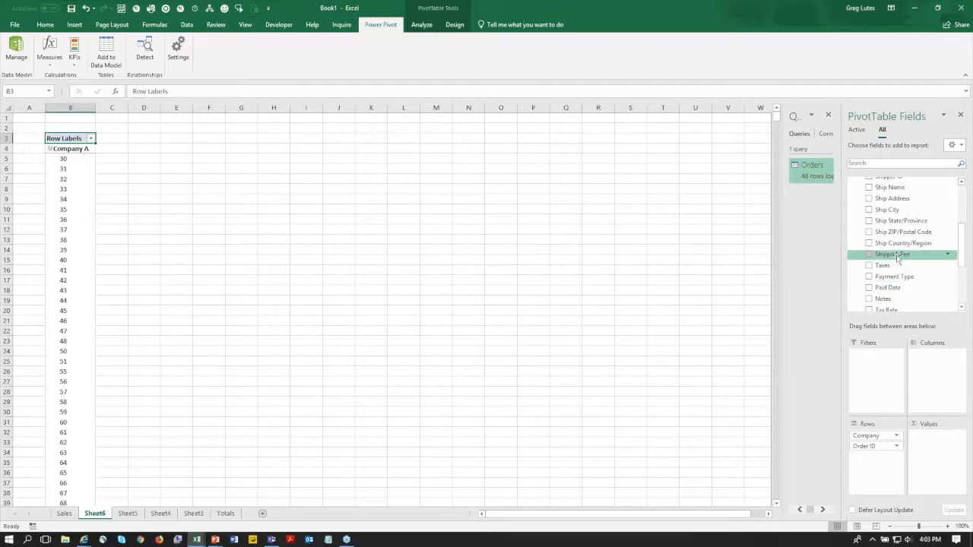
pyautogui.moveTo(897, 254); pyautogui.dragTo(938, 444)
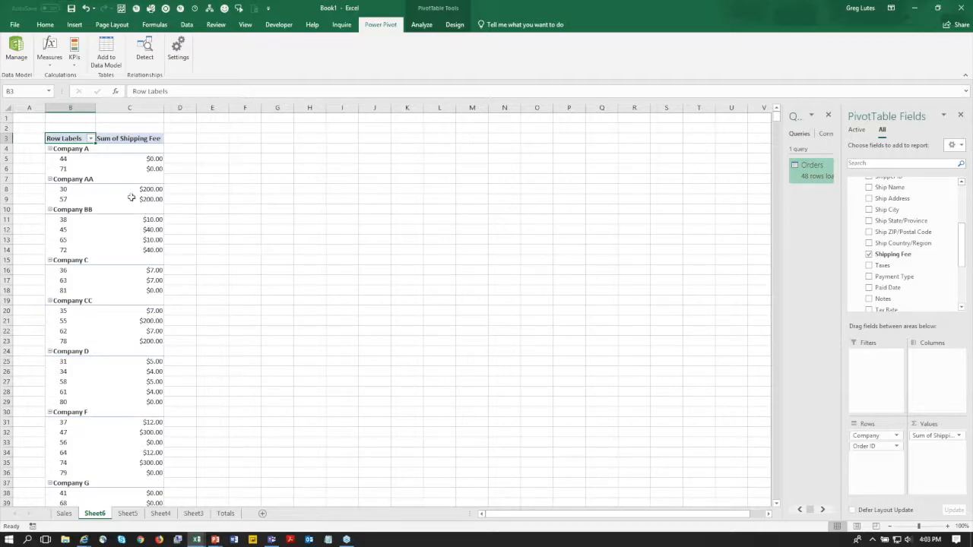
pyautogui.click(84, 181)
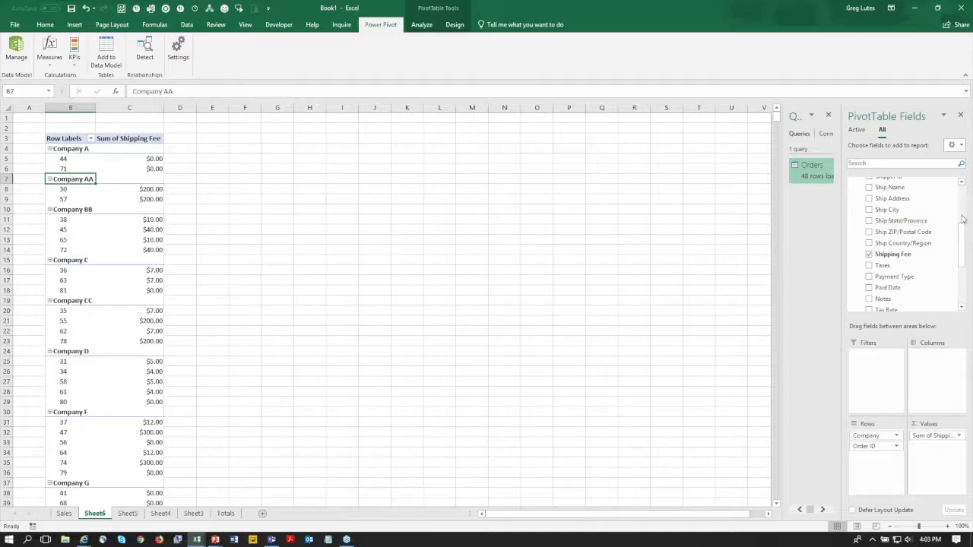
# Place the Employees table's Last Name field above Company in the PivotTable rows and look over the resulting grouping
pyautogui.scroll(3, 963, 202)
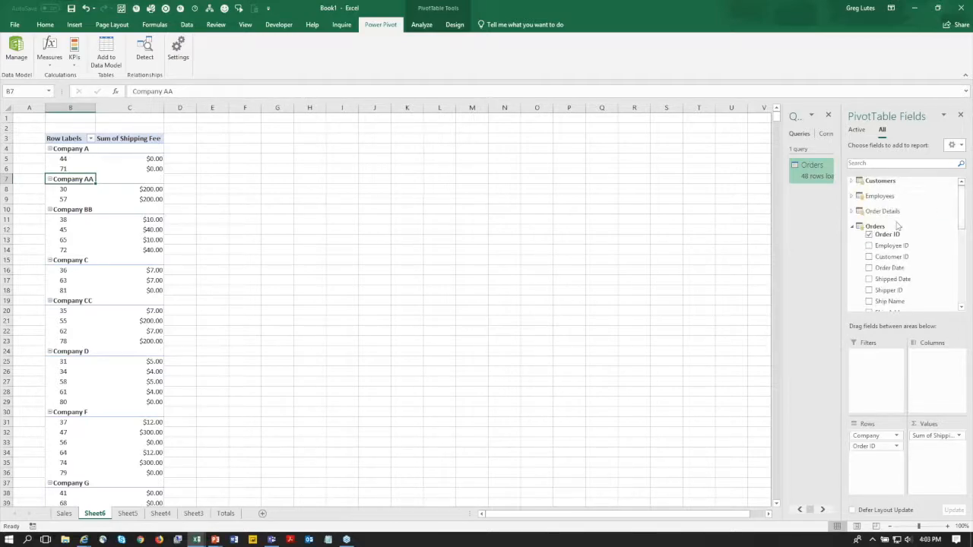
pyautogui.click(852, 227)
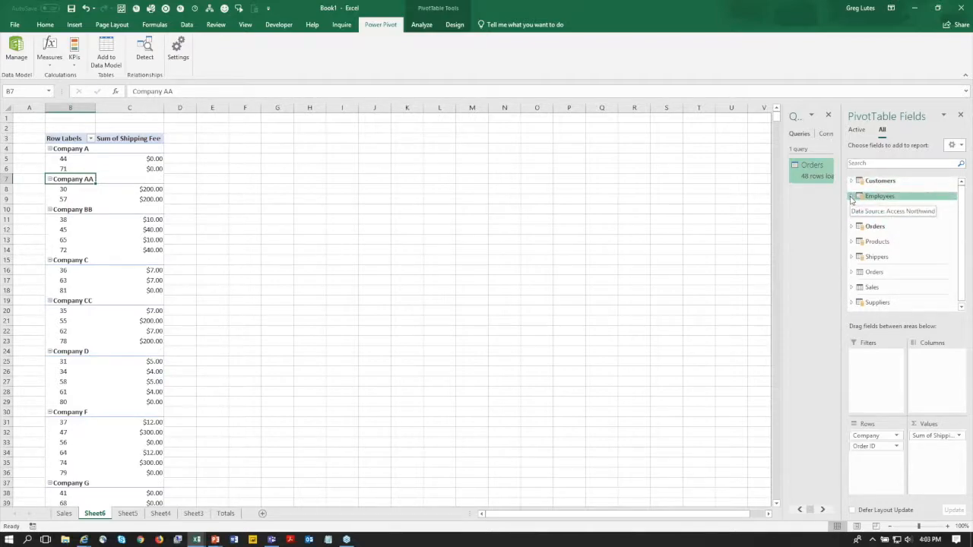
pyautogui.click(850, 196)
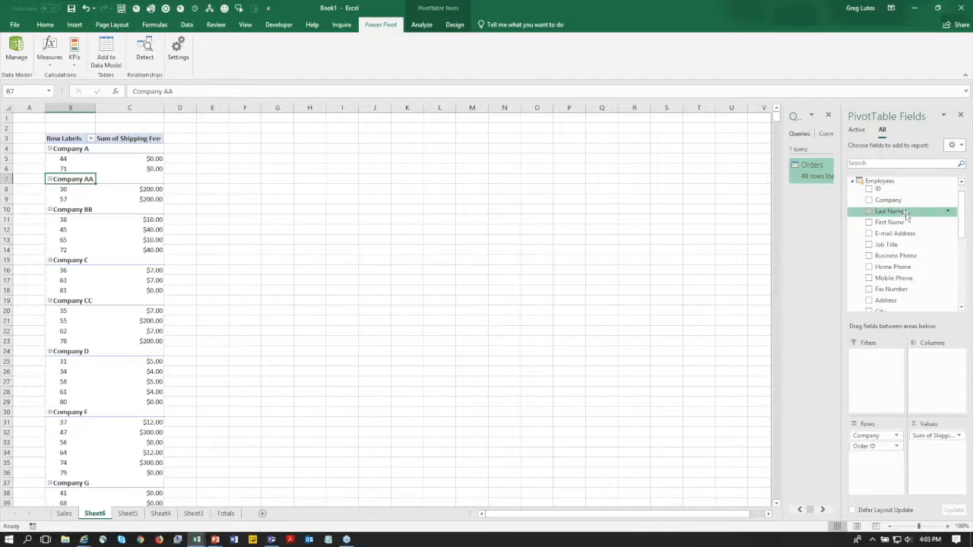
pyautogui.moveTo(905, 214); pyautogui.dragTo(879, 436)
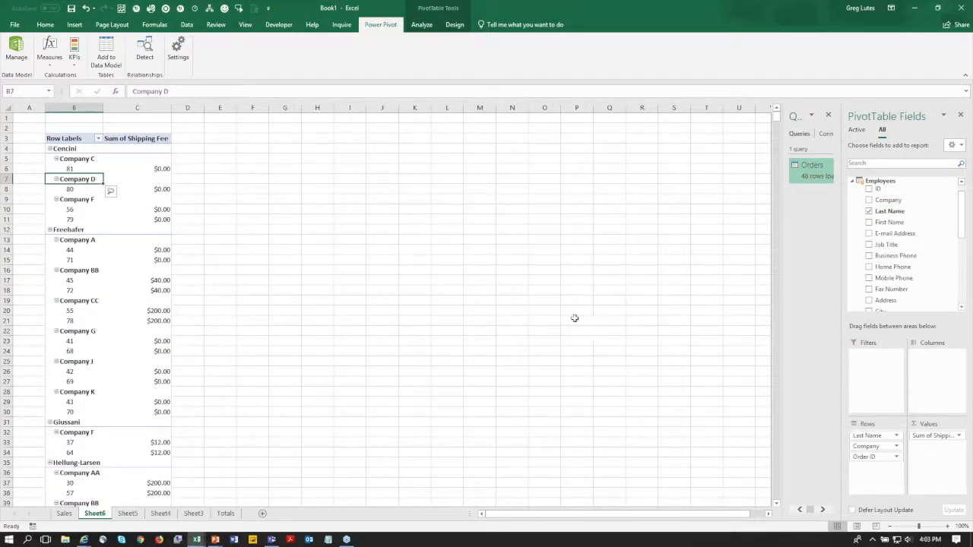
pyautogui.click(69, 148)
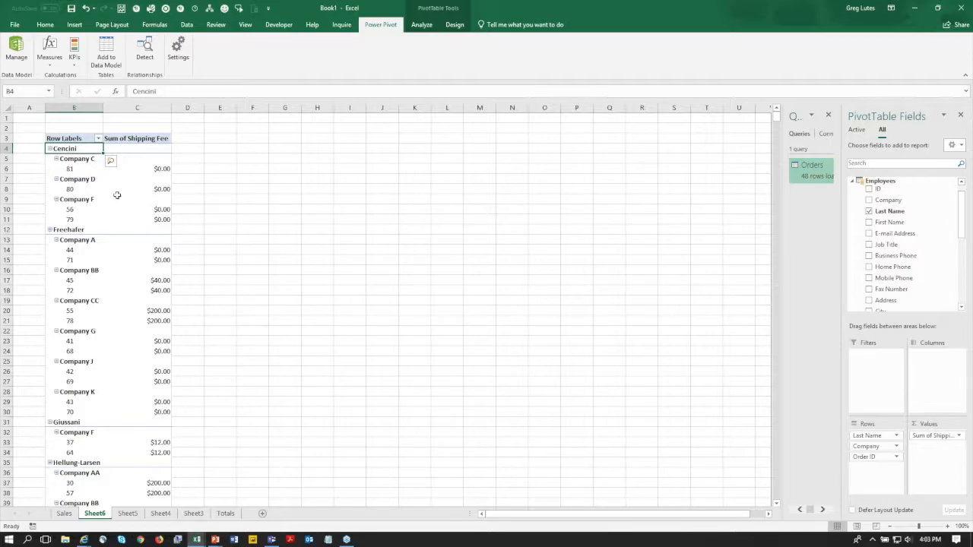
pyautogui.click(66, 220)
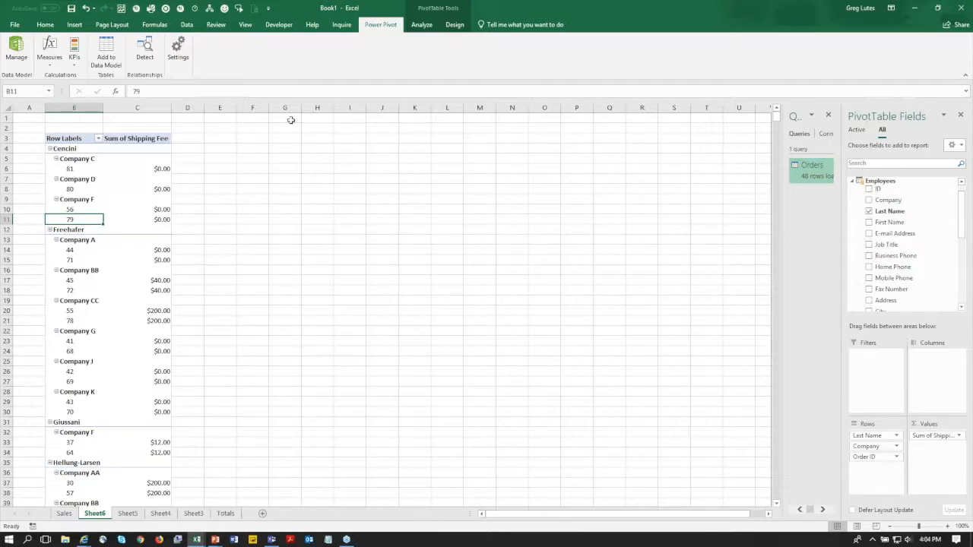
pyautogui.click(186, 26)
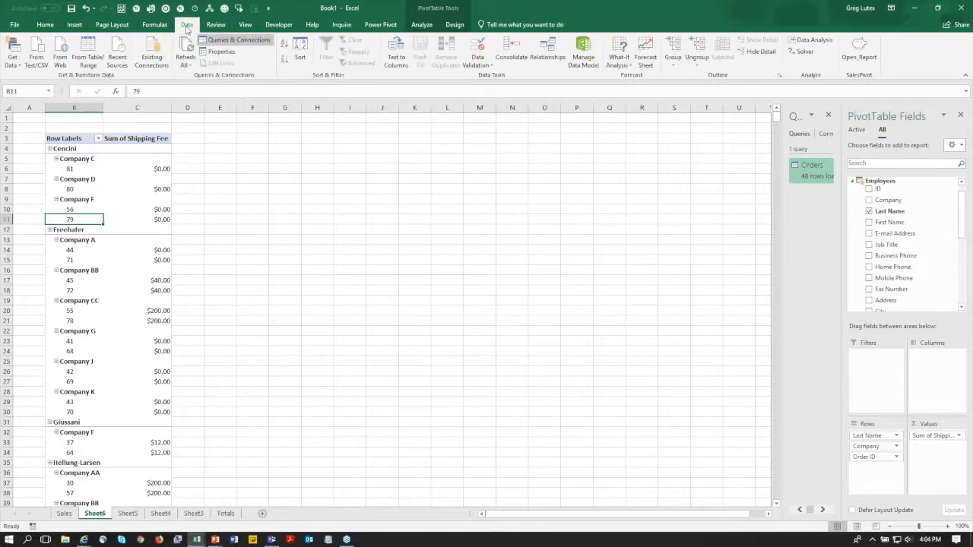
pyautogui.click(372, 139)
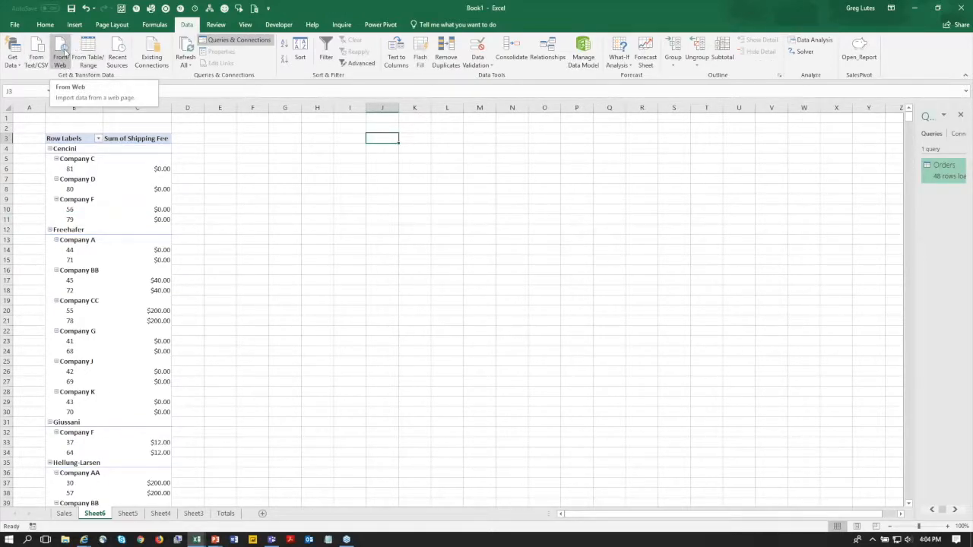
pyautogui.click(64, 53)
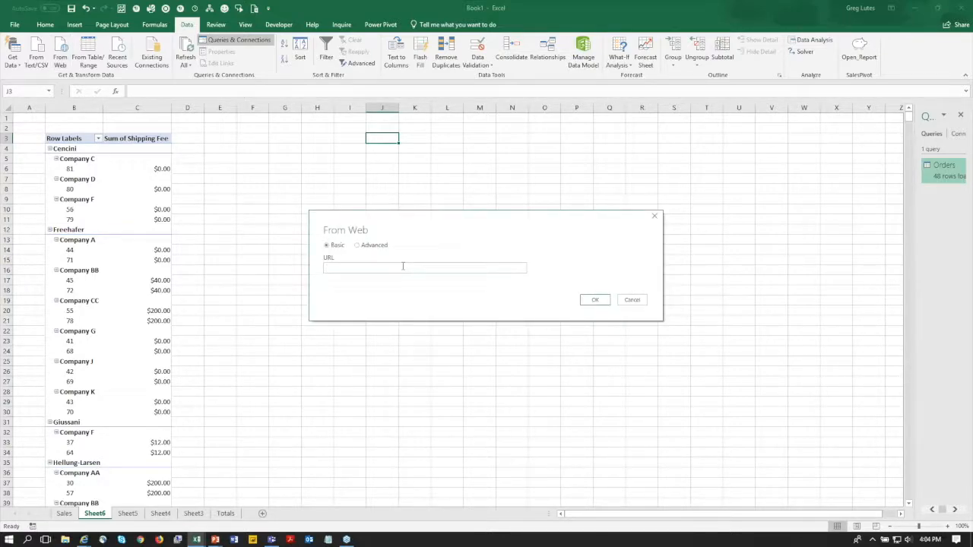
pyautogui.write('www.exchangrate.com')
pyautogui.press('BackSpace')
pyautogui.press('BackSpace')
pyautogui.press('BackSpace')
pyautogui.press('BackSpace')
pyautogui.press('BackSpace')
pyautogui.press('BackSpace')
pyautogui.press('BackSpace')
pyautogui.write('erate.com')
pyautogui.click(595, 299)
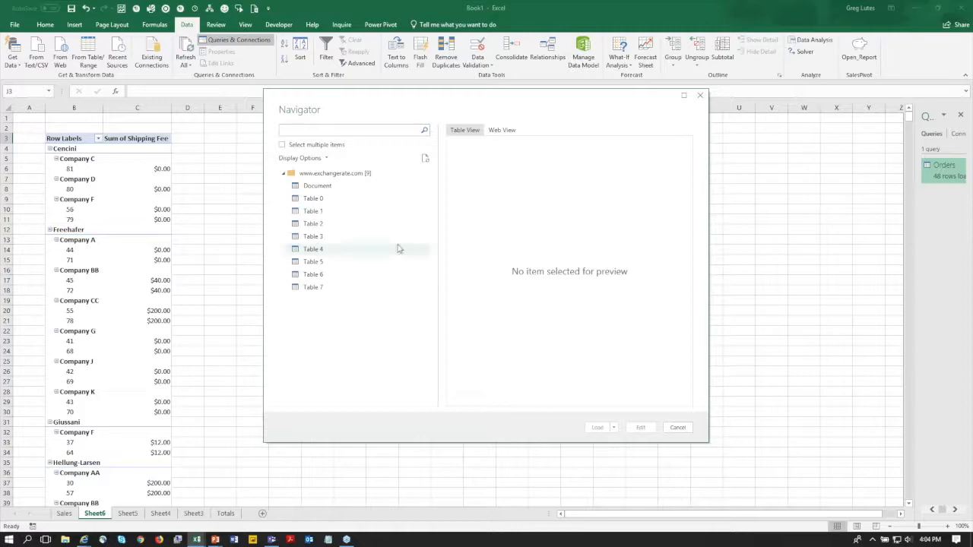
# Preview Table 6 with the currency rates in table and web view, and open it for editing in Power Query
pyautogui.click(311, 275)
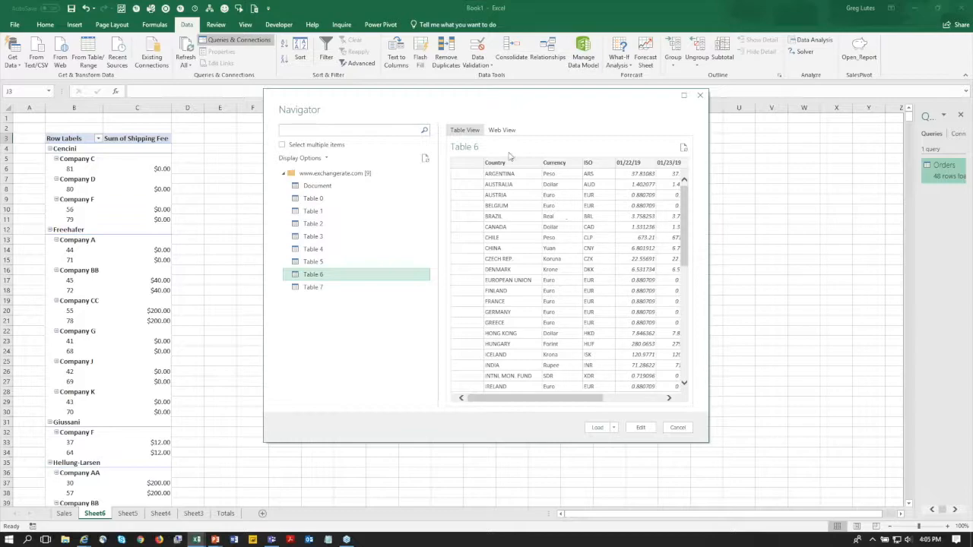
pyautogui.click(499, 131)
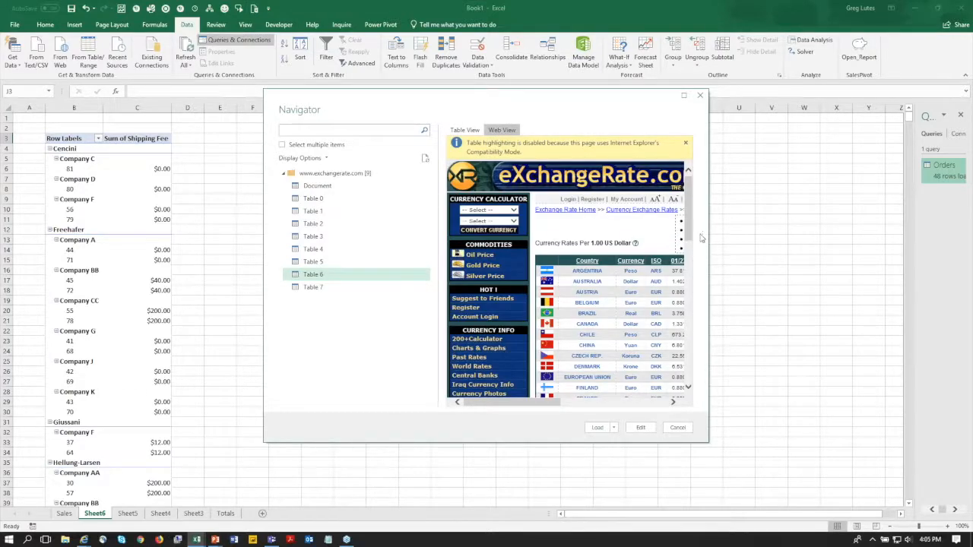
pyautogui.moveTo(694, 211)
pyautogui.mouseDown()
pyautogui.moveTo(695, 308)
pyautogui.moveTo(689, 206)
pyautogui.mouseUp()
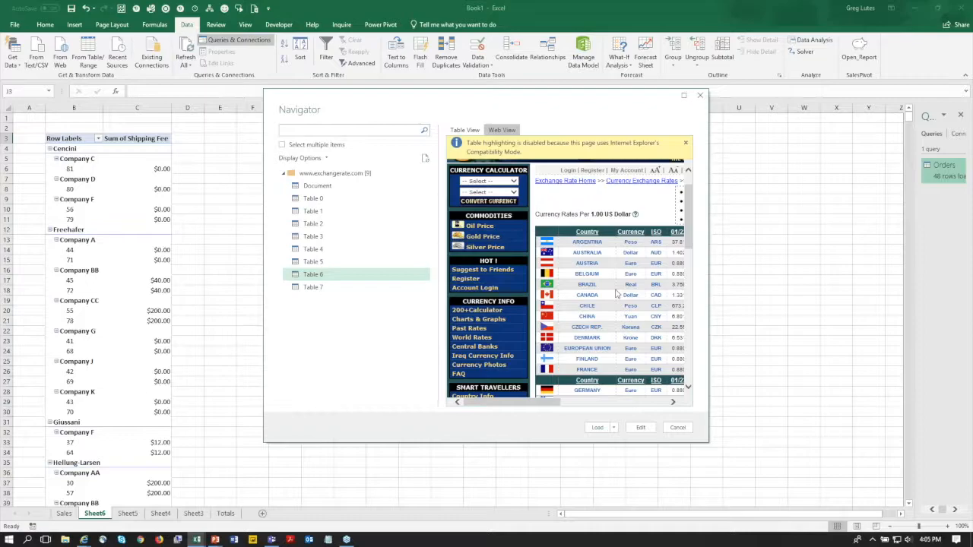
pyautogui.click(466, 130)
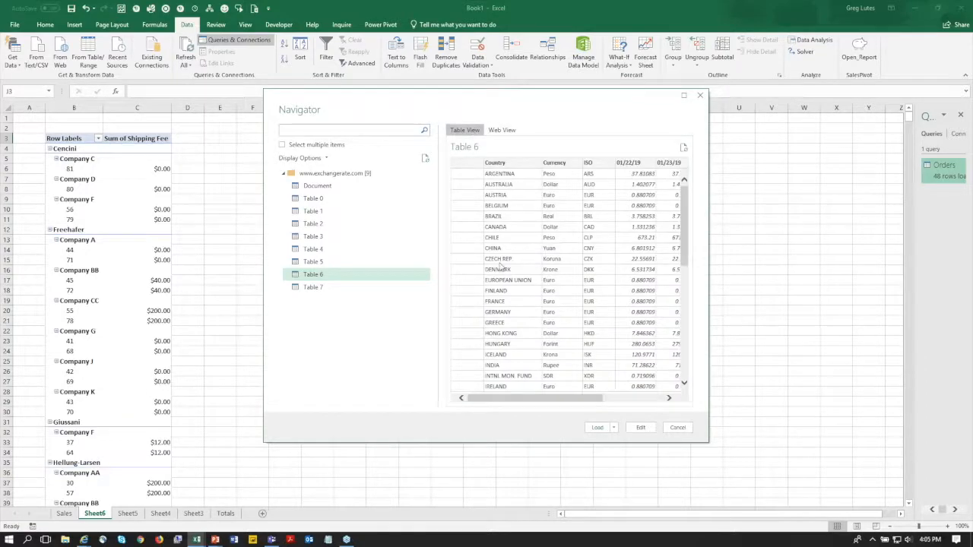
pyautogui.click(640, 428)
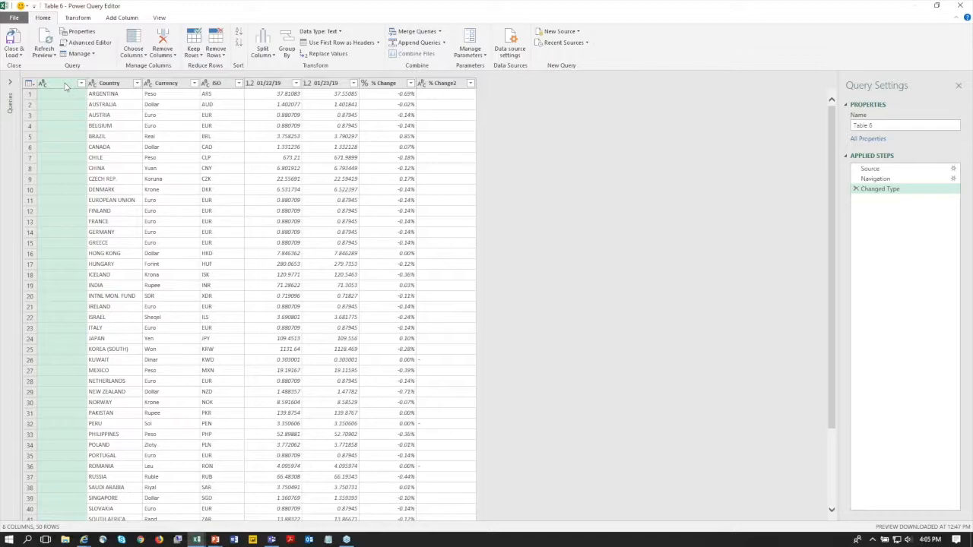
# Remove the blank first column and the % Change and % Change2 columns from the exchange rate query
pyautogui.rightClick(66, 85)
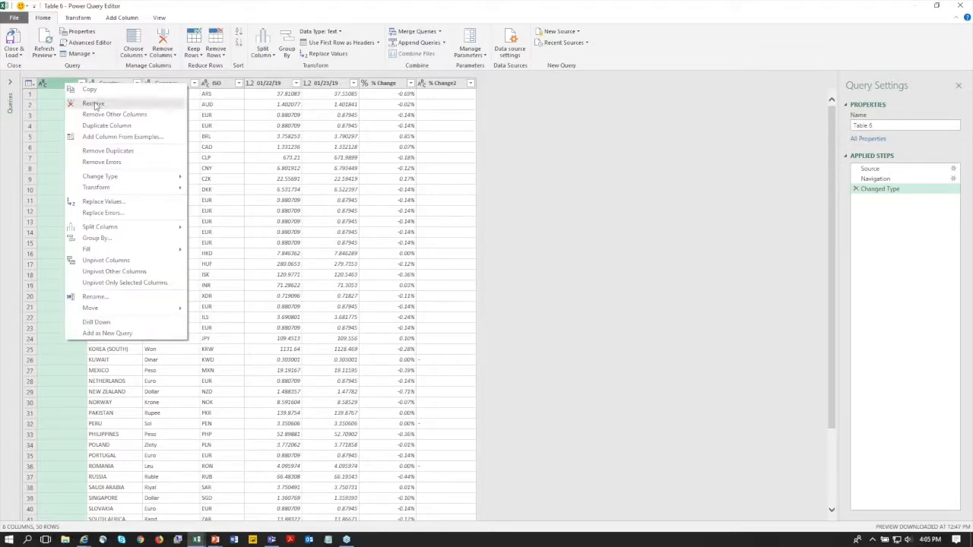
pyautogui.click(89, 103)
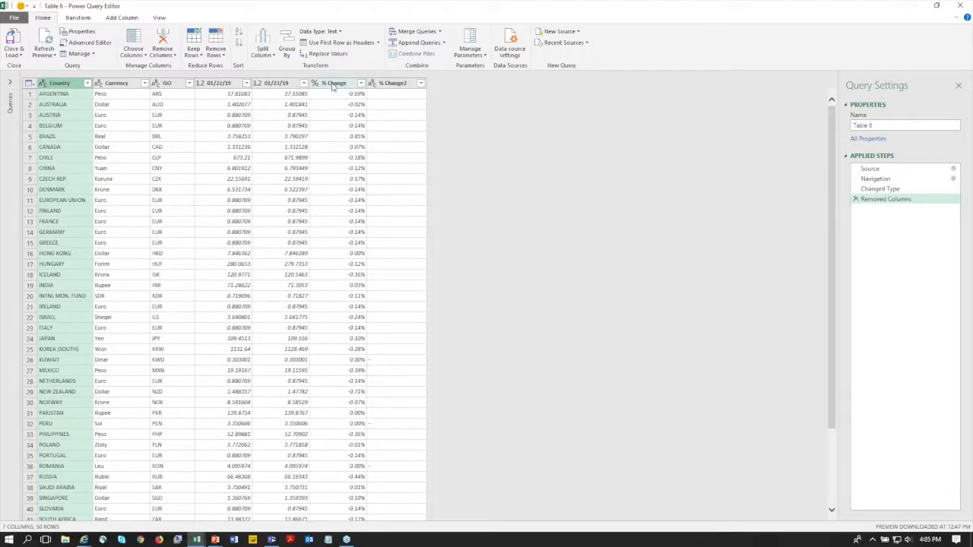
pyautogui.click(331, 83)
pyautogui.keyDown('ctrl'); pyautogui.click(395, 85); pyautogui.keyUp('ctrl')
pyautogui.rightClick(395, 85)
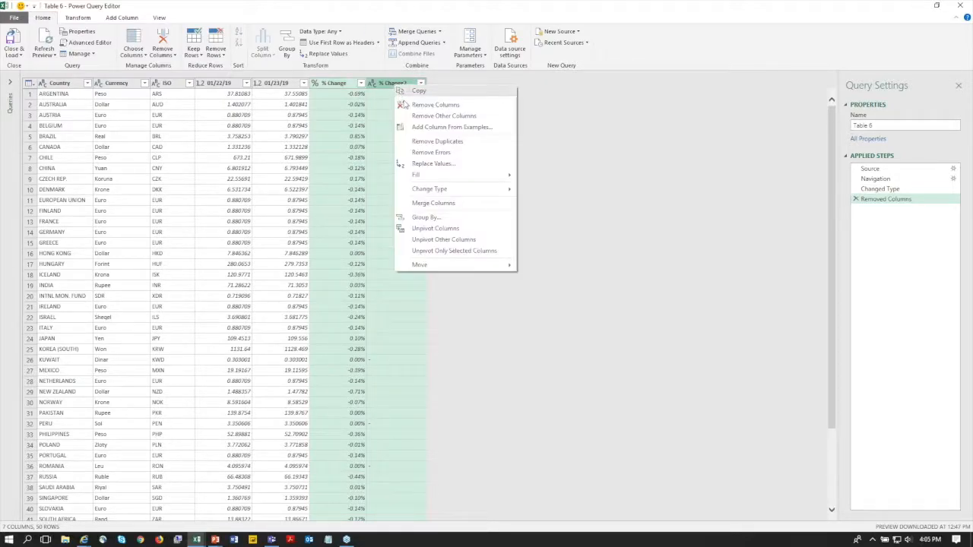
pyautogui.click(445, 104)
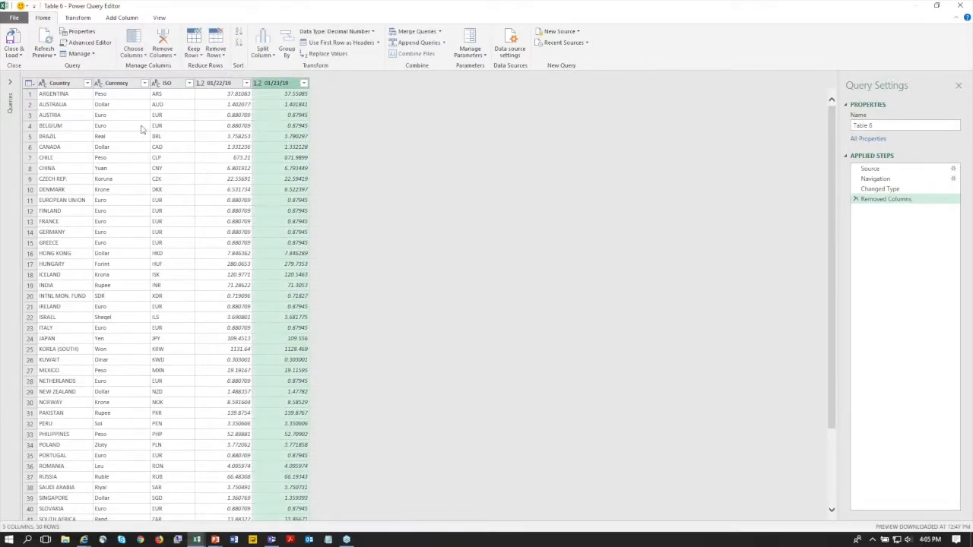
# Clear all countries in the Country column filter and select Australia, Belgium, Brazil, Canada, Chile, China and European Union
pyautogui.click(65, 95)
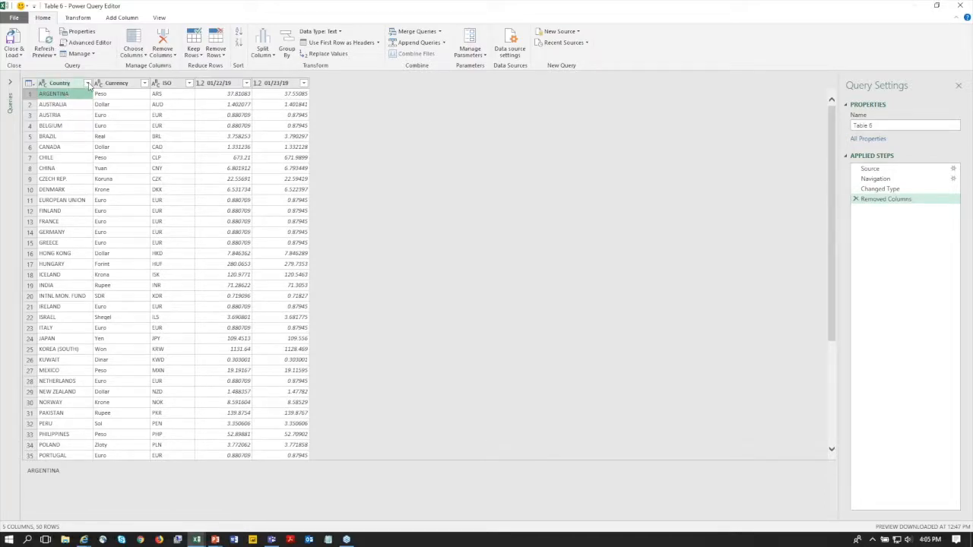
pyautogui.click(88, 83)
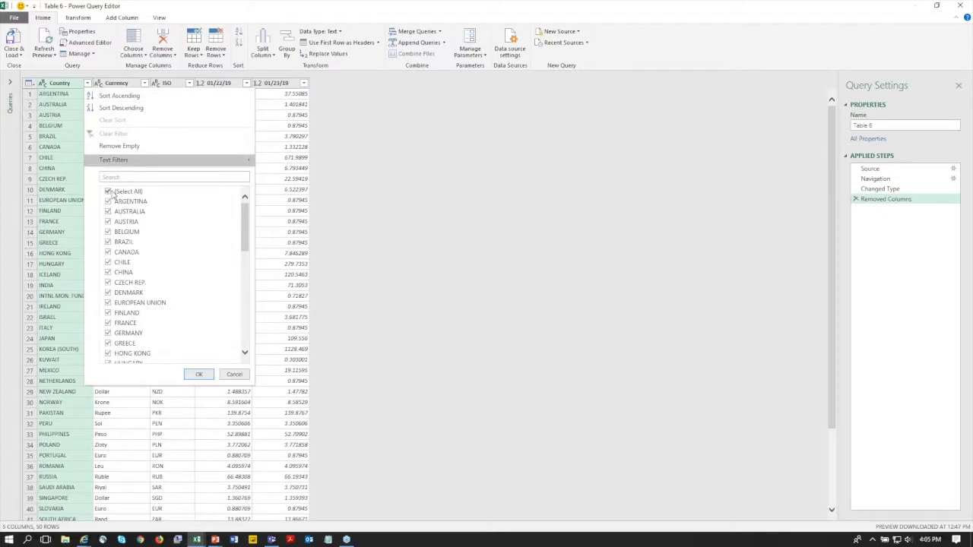
pyautogui.click(108, 191)
pyautogui.click(108, 212)
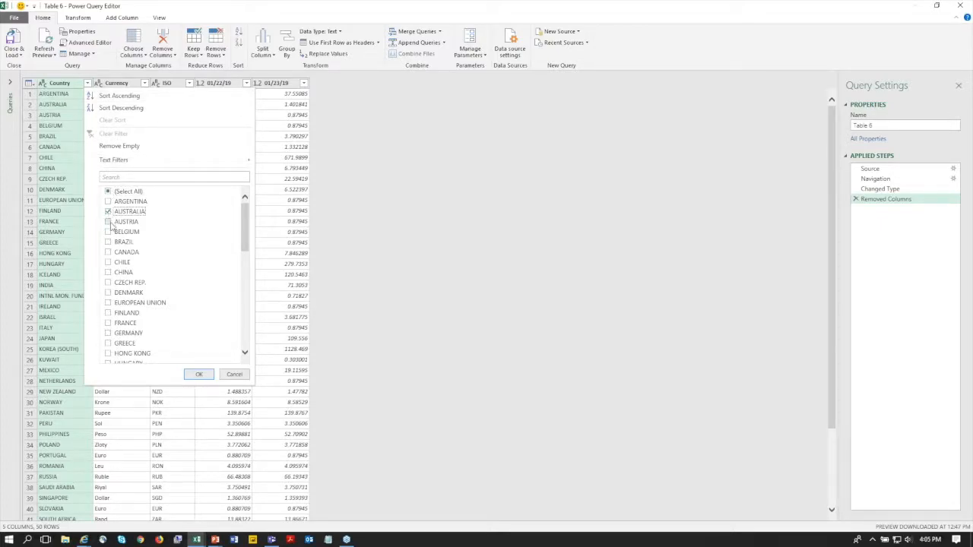
pyautogui.click(108, 232)
pyautogui.click(108, 243)
pyautogui.click(108, 252)
pyautogui.click(108, 272)
pyautogui.click(108, 303)
# Add Iceland, India, U.A.E., Ukraine, United Kingdom and United States to the Country filter selection and apply it
pyautogui.moveTo(246, 241); pyautogui.dragTo(248, 280)
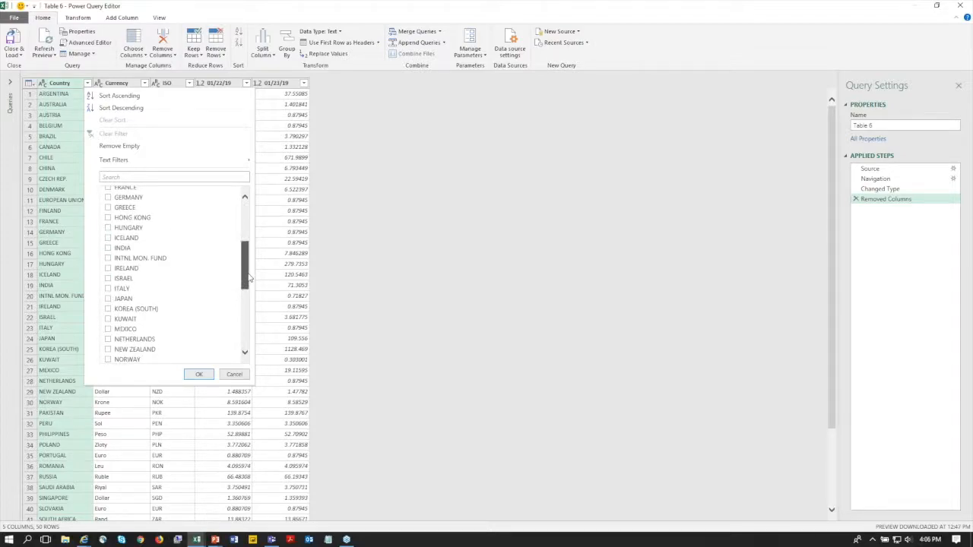
pyautogui.scroll(-1, 248, 280)
pyautogui.click(108, 237)
pyautogui.click(108, 228)
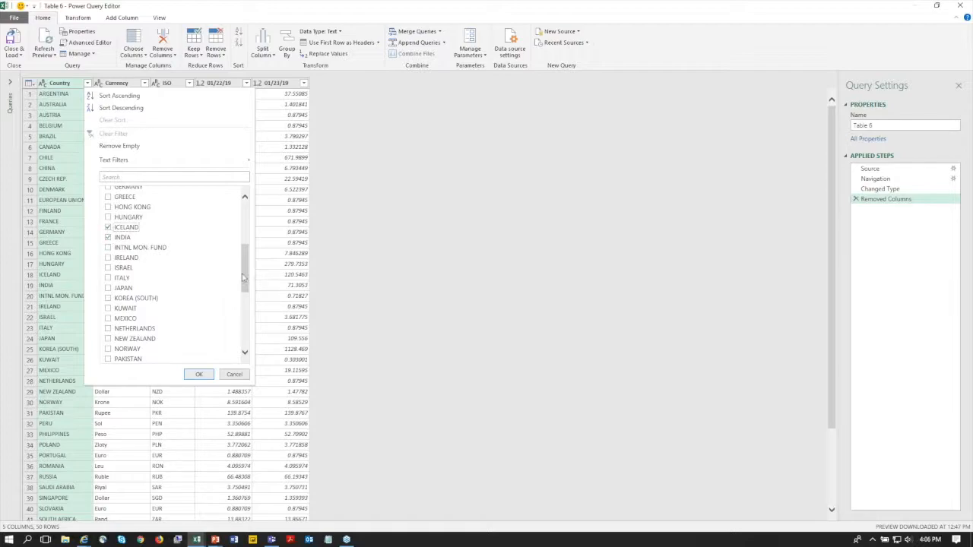
pyautogui.moveTo(246, 276); pyautogui.dragTo(251, 325)
pyautogui.click(108, 327)
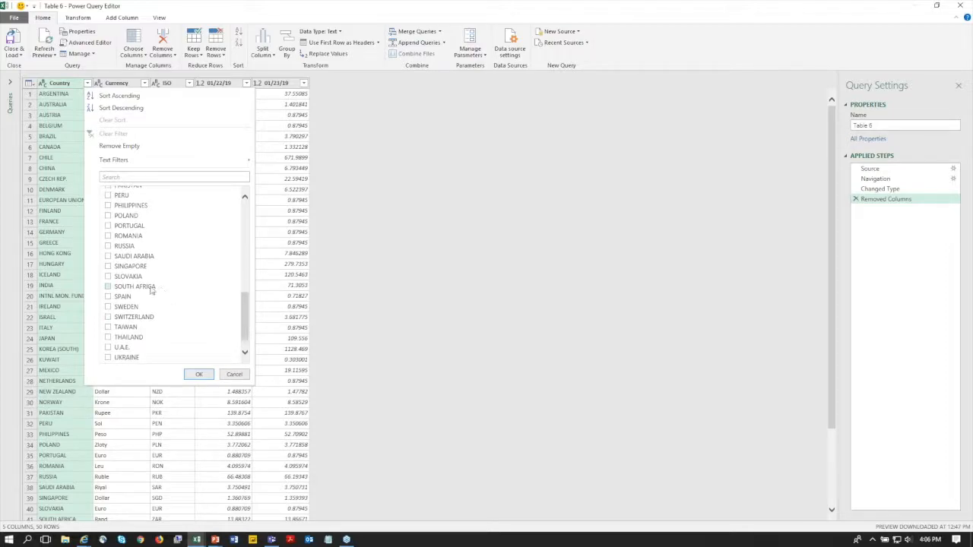
pyautogui.click(108, 348)
pyautogui.click(108, 357)
pyautogui.click(246, 353)
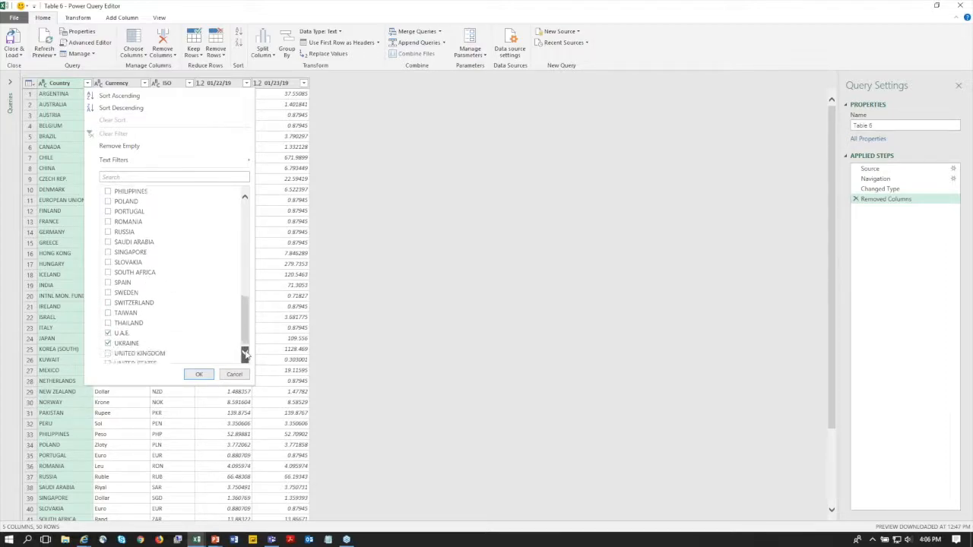
pyautogui.click(108, 348)
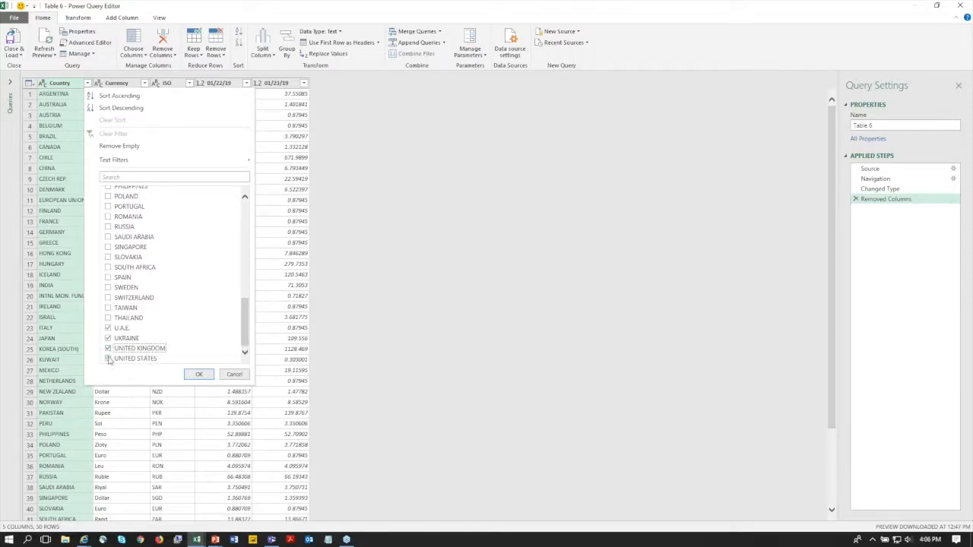
pyautogui.click(108, 360)
pyautogui.click(197, 374)
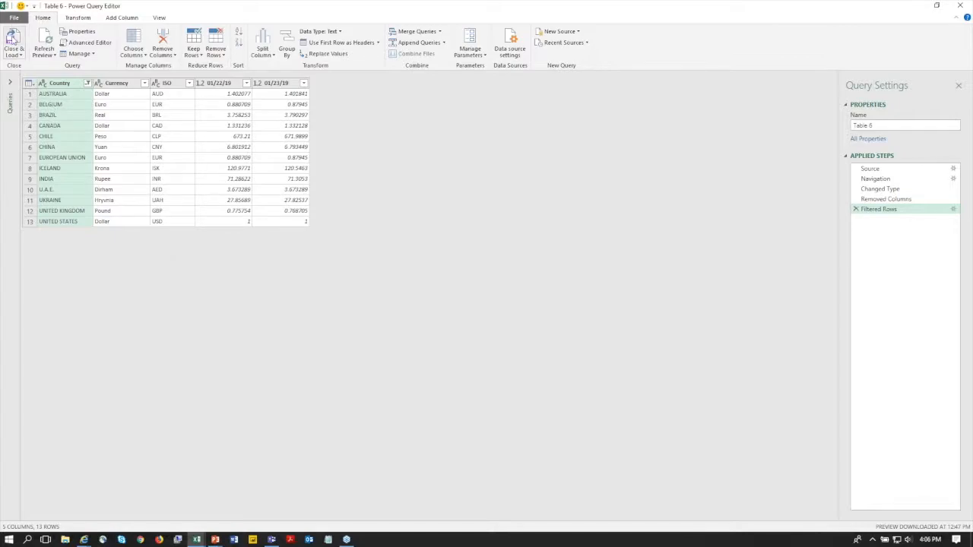
# Load the filtered exchange rates into the workbook and set the Table 6 query to refresh every 60 minutes
pyautogui.click(12, 42)
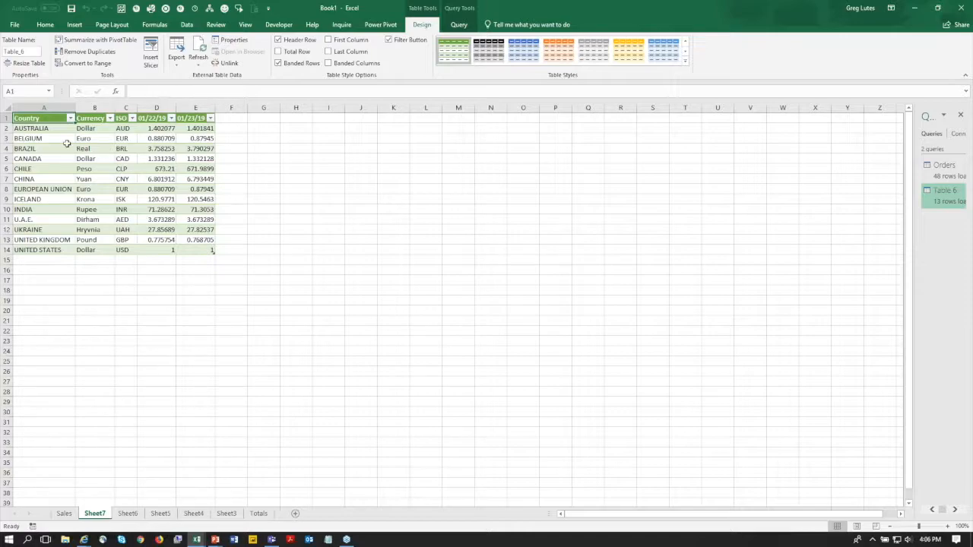
pyautogui.click(232, 40)
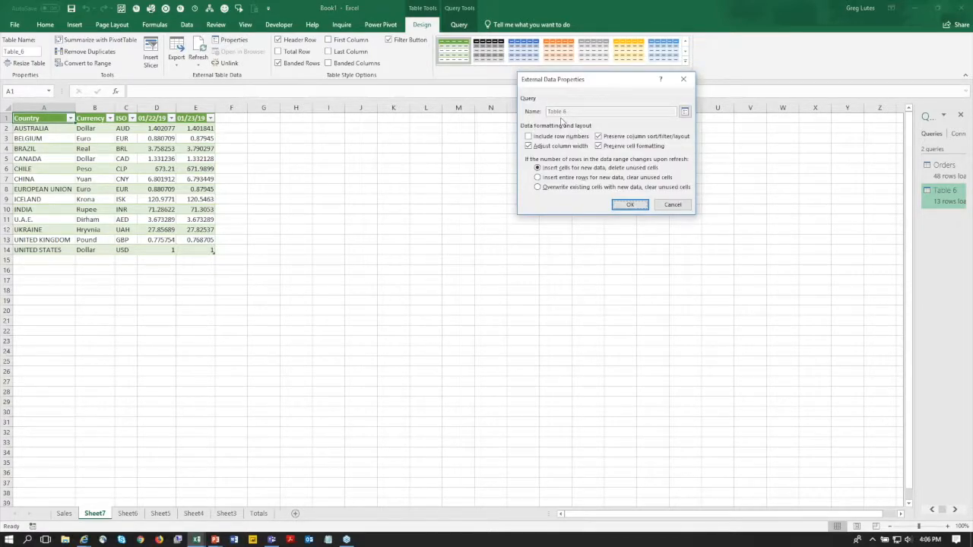
pyautogui.click(685, 111)
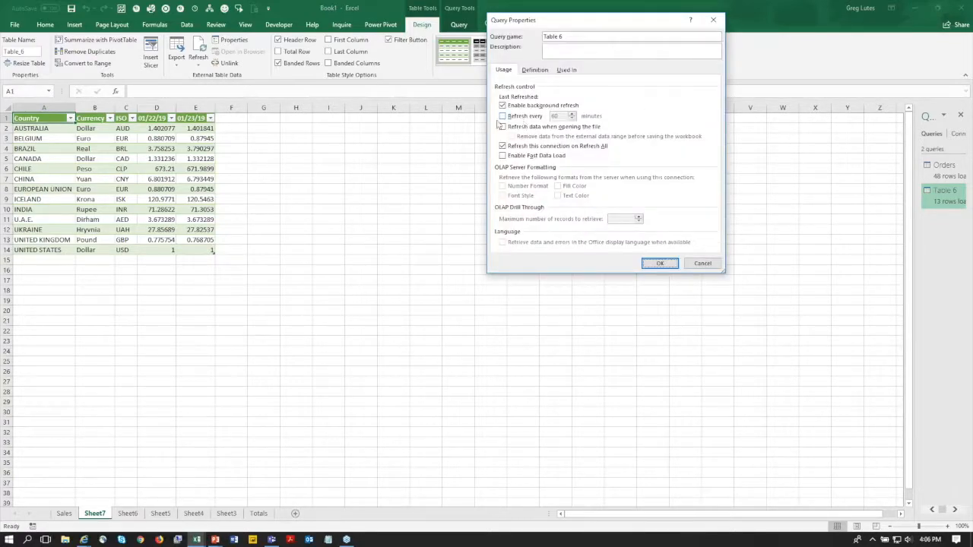
pyautogui.click(503, 116)
pyautogui.click(657, 264)
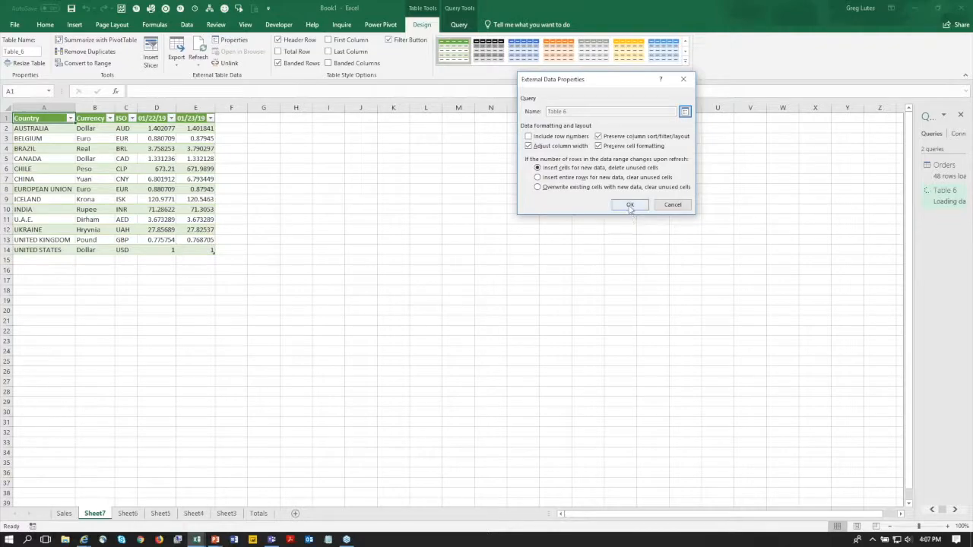
pyautogui.click(630, 206)
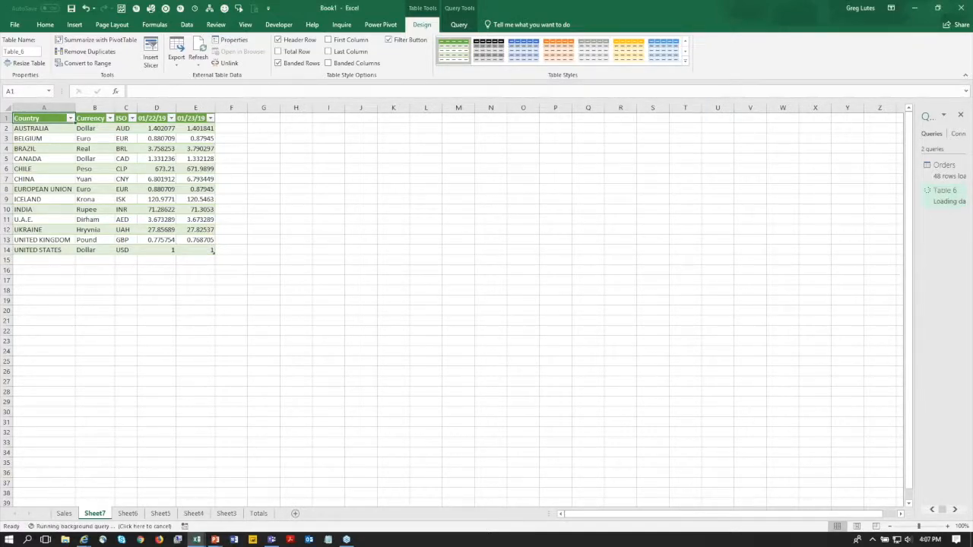
# Add the exchange rate table to the Data Model, move Table_6 above Products in the diagram, and return to the workbook
pyautogui.click(95, 159)
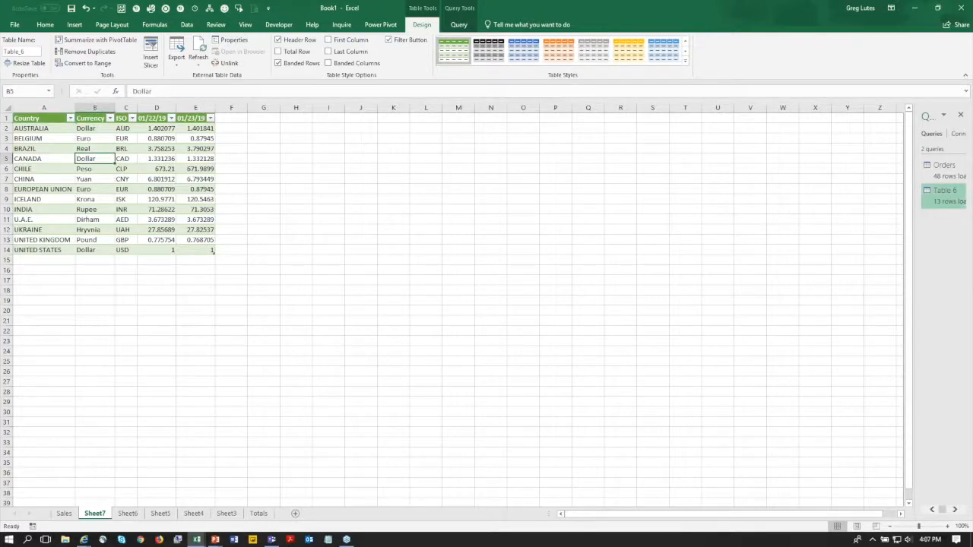
pyautogui.click(387, 26)
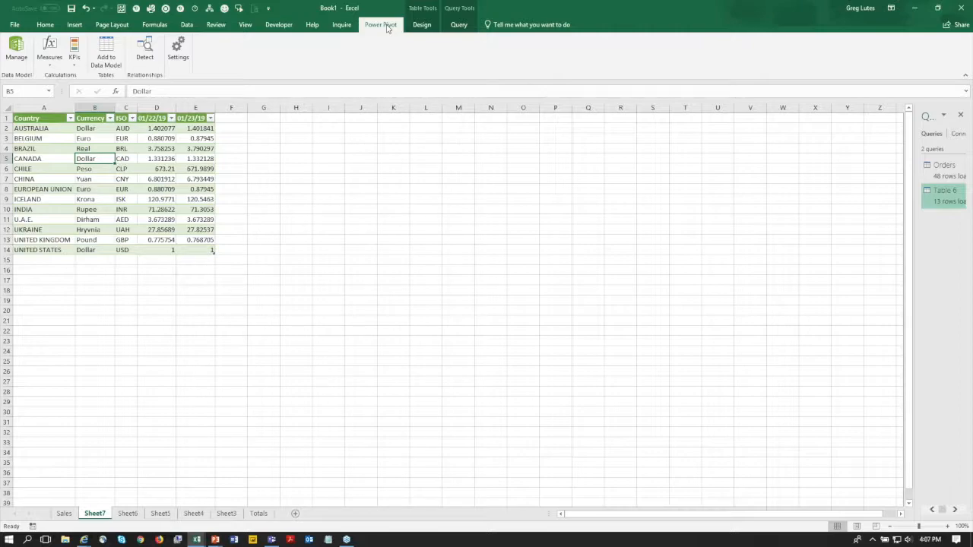
pyautogui.click(159, 150)
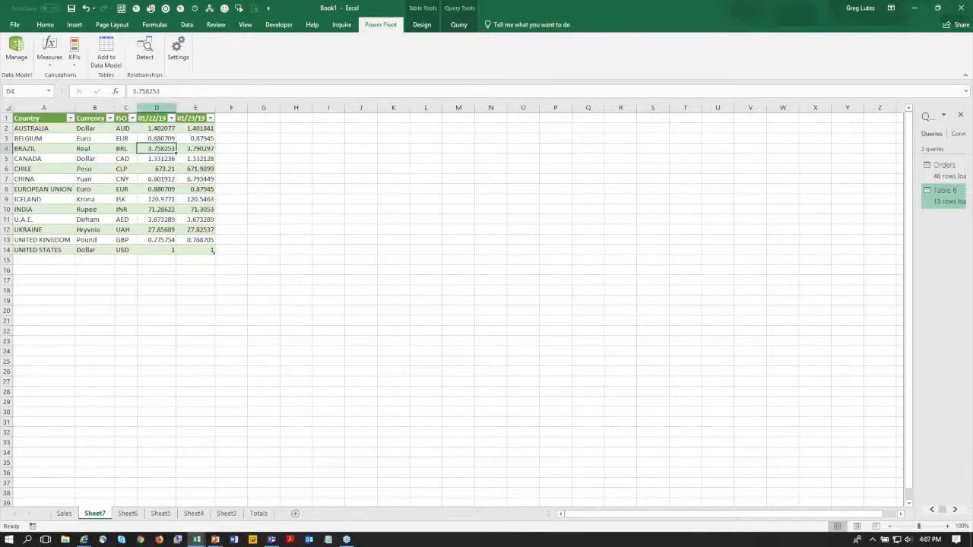
pyautogui.click(111, 50)
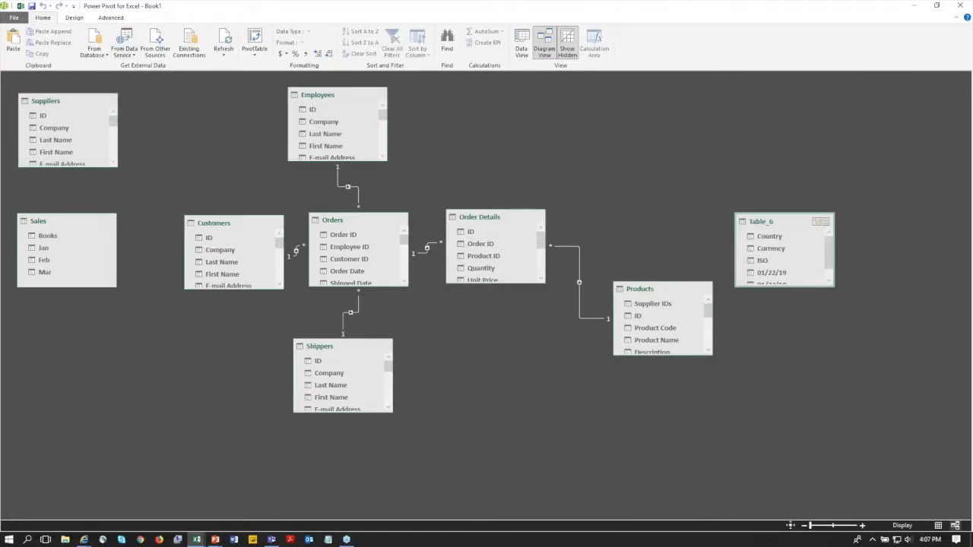
pyautogui.moveTo(769, 223); pyautogui.dragTo(756, 150)
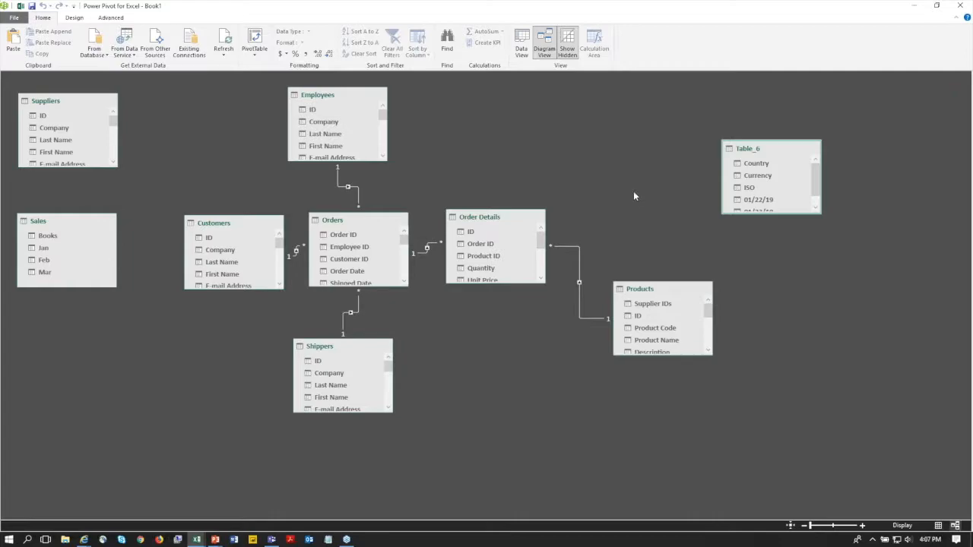
pyautogui.click(914, 6)
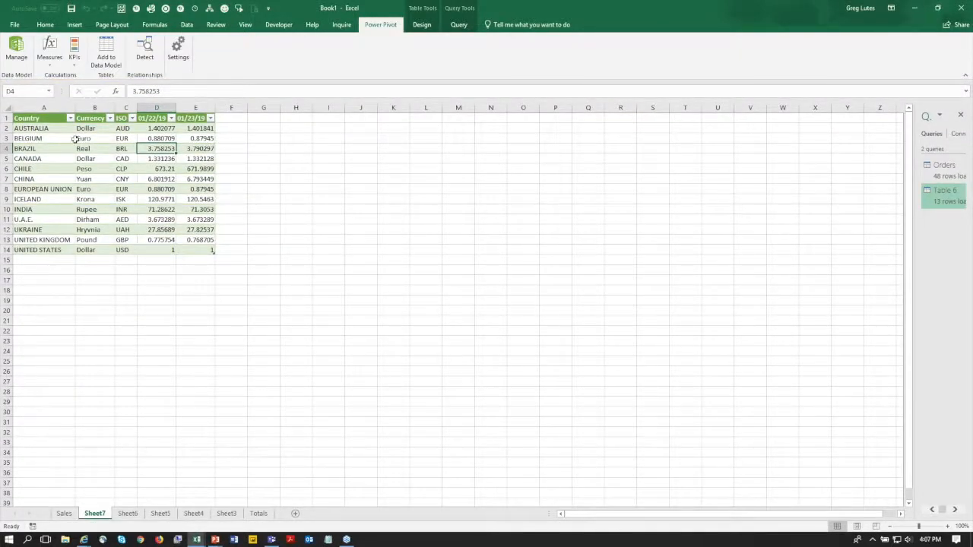
pyautogui.click(74, 139)
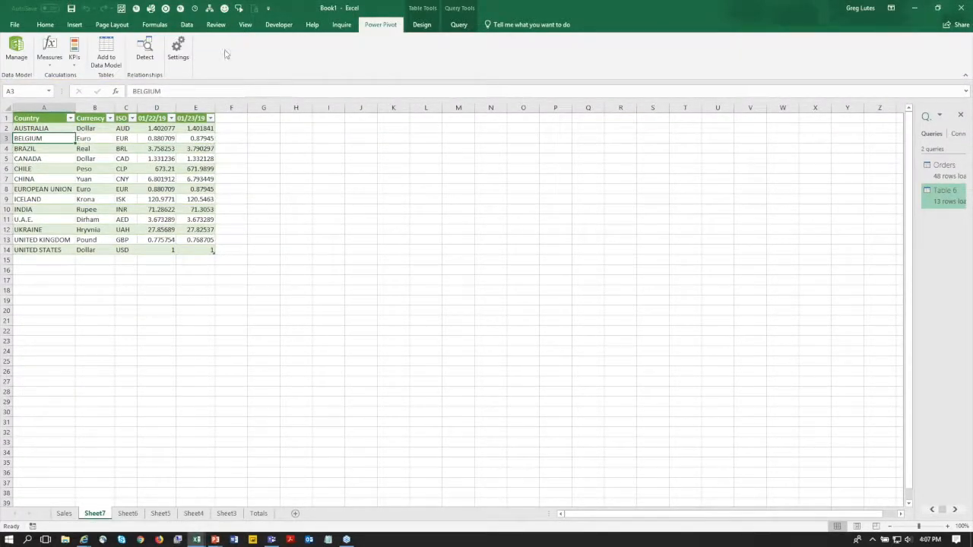
pyautogui.click(188, 25)
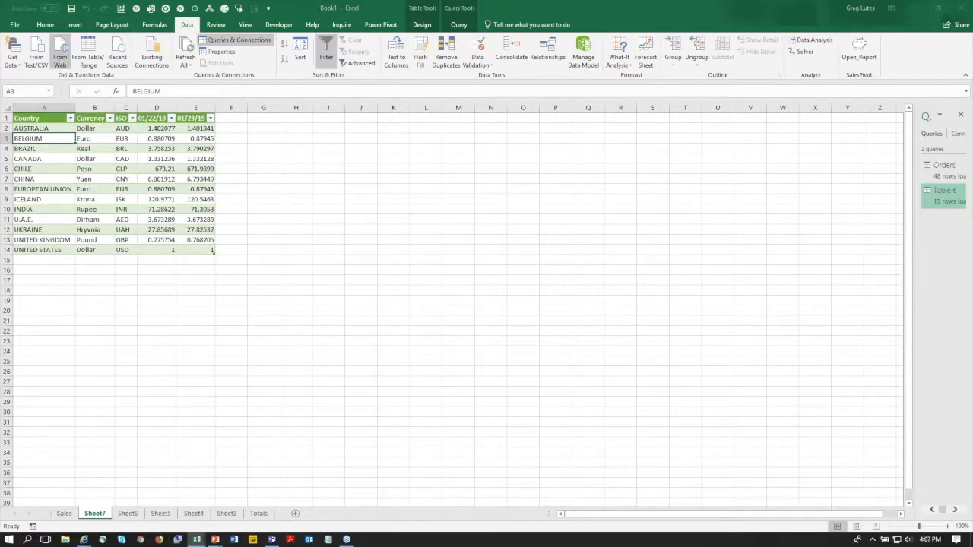
pyautogui.click(60, 57)
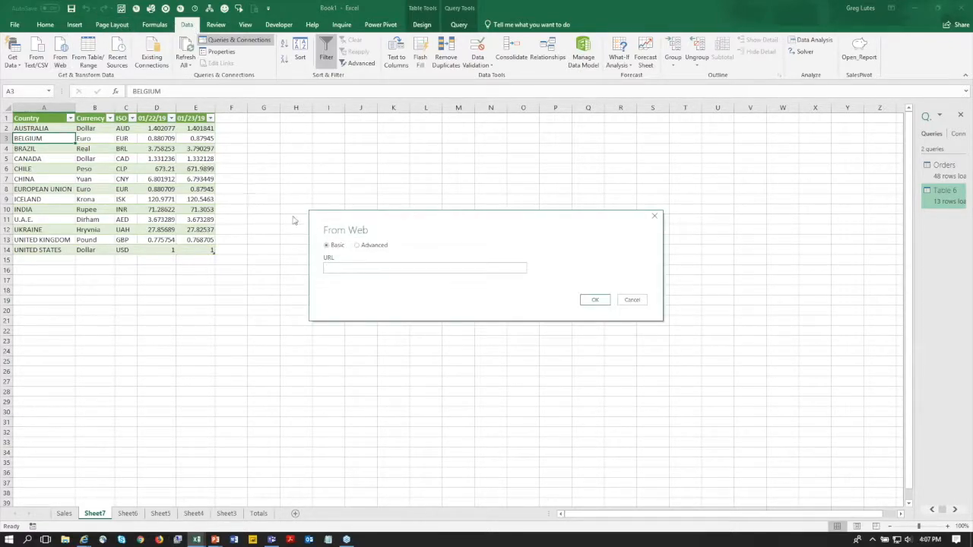
pyautogui.write('www')
pyautogui.press('BackSpace')
pyautogui.press('BackSpace')
pyautogui.press('BackSpace')
pyautogui.write('http:')
pyautogui.press('BackSpace')
pyautogui.press('BackSpace')
pyautogui.press('BackSpace')
pyautogui.press('BackSpace')
pyautogui.press('BackSpace')
pyautogui.write('http://swapi.co/api/peopl')
pyautogui.click(595, 299)
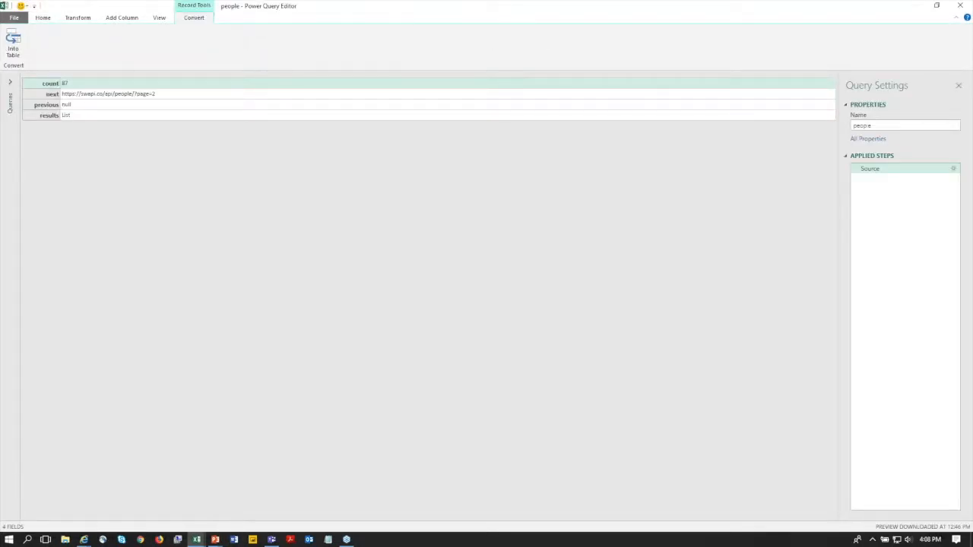
# Drill into the results list, preview its tenth record, and convert the list to a table with no delimiter
pyautogui.click(66, 115)
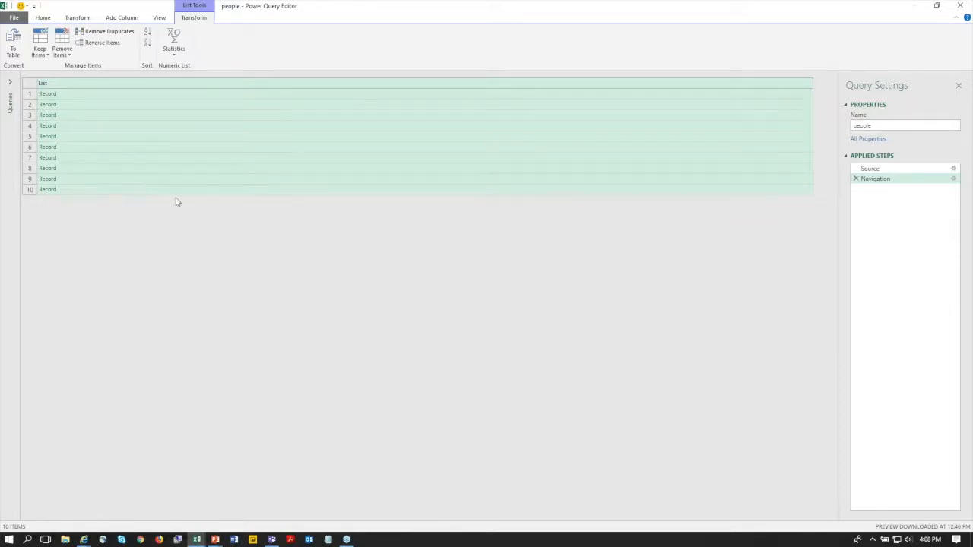
pyautogui.click(447, 193)
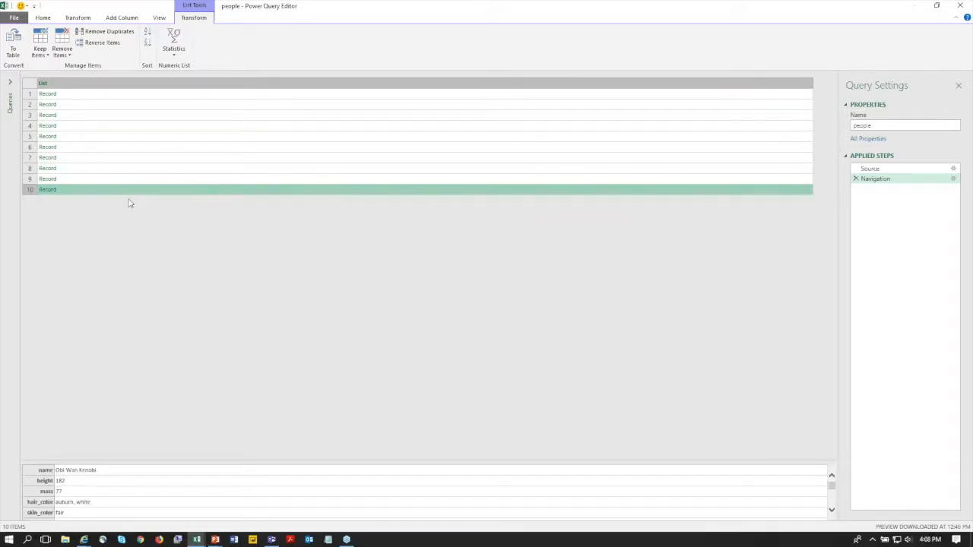
pyautogui.click(15, 47)
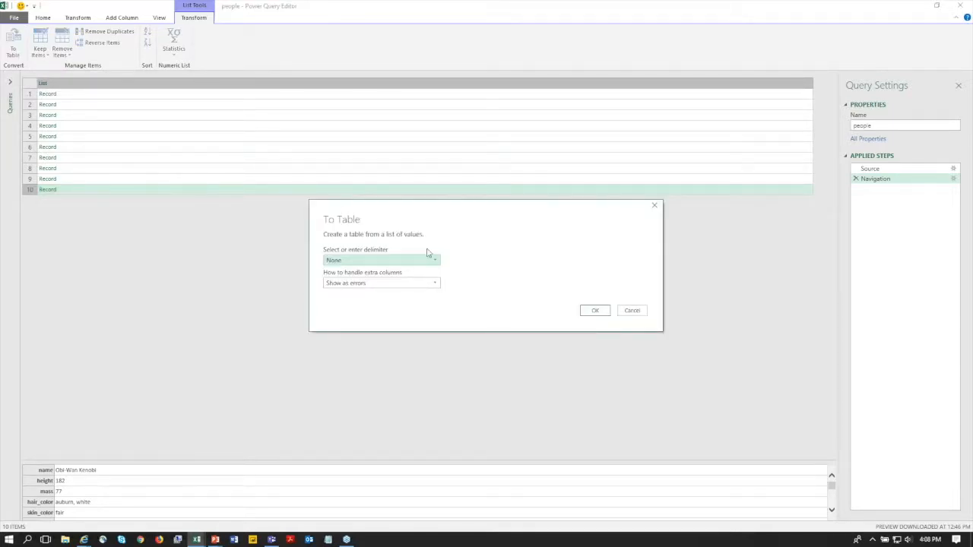
pyautogui.click(386, 261)
pyautogui.click(386, 261)
pyautogui.click(595, 311)
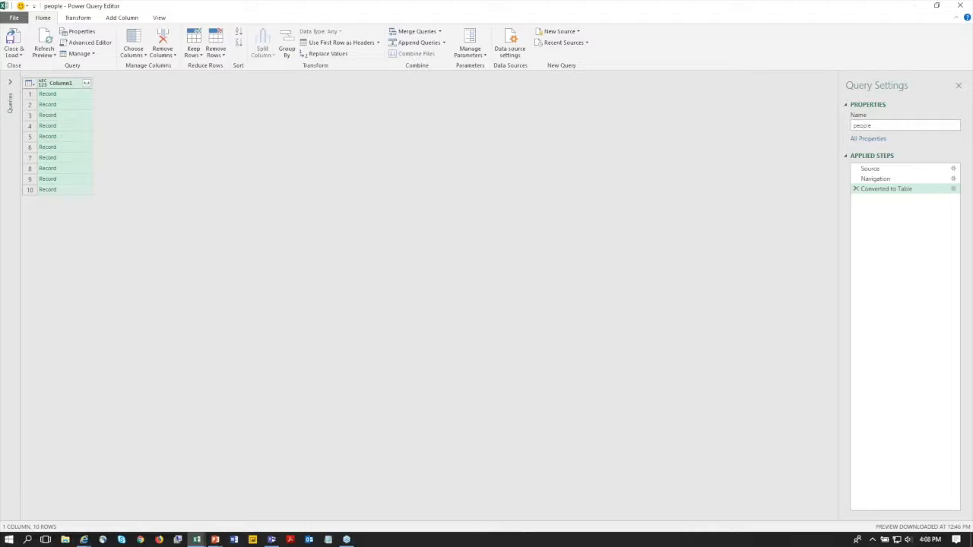
# Expand Column1 into all its fields without the original column name as prefix and load the people query into the workbook
pyautogui.click(86, 83)
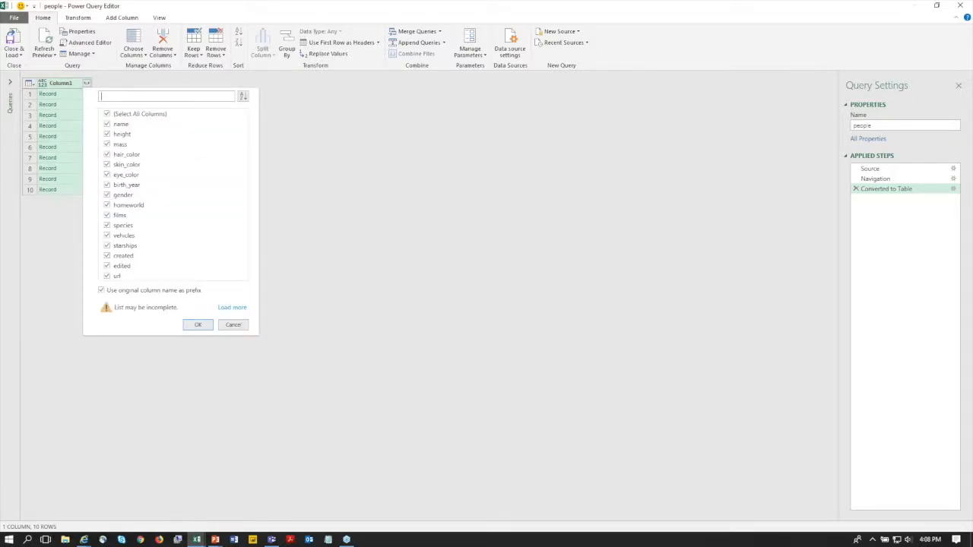
pyautogui.click(106, 292)
pyautogui.click(198, 326)
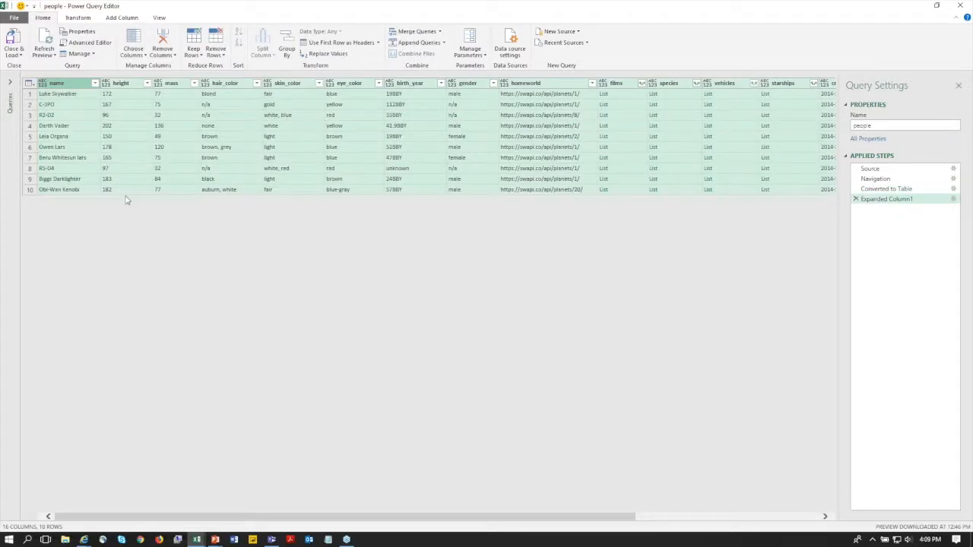
pyautogui.click(13, 44)
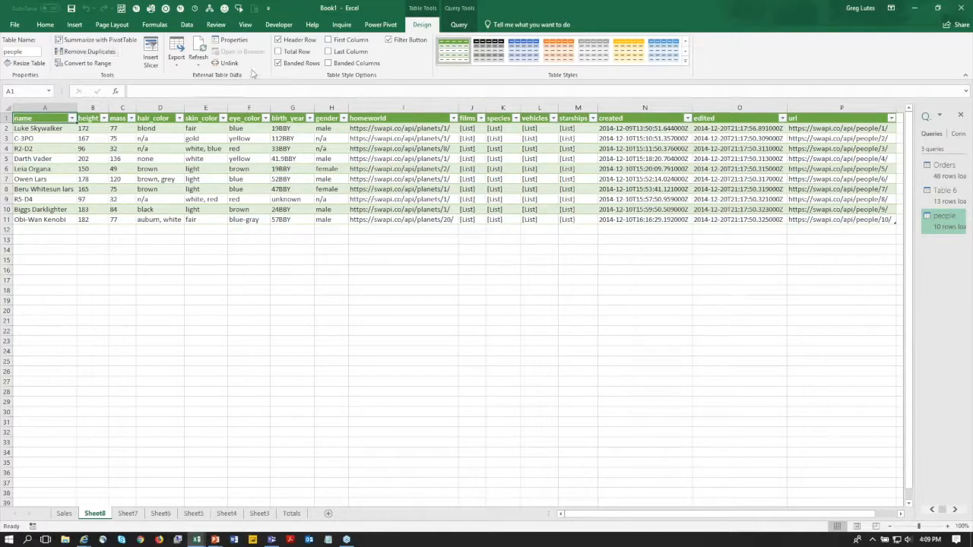
# Add the people table to the Data Model and return to the workbook
pyautogui.click(384, 26)
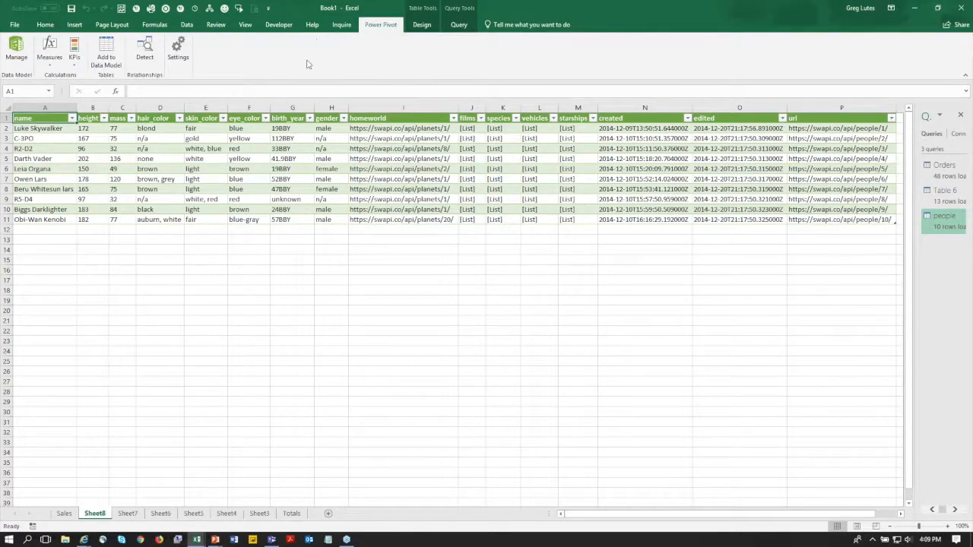
pyautogui.click(102, 58)
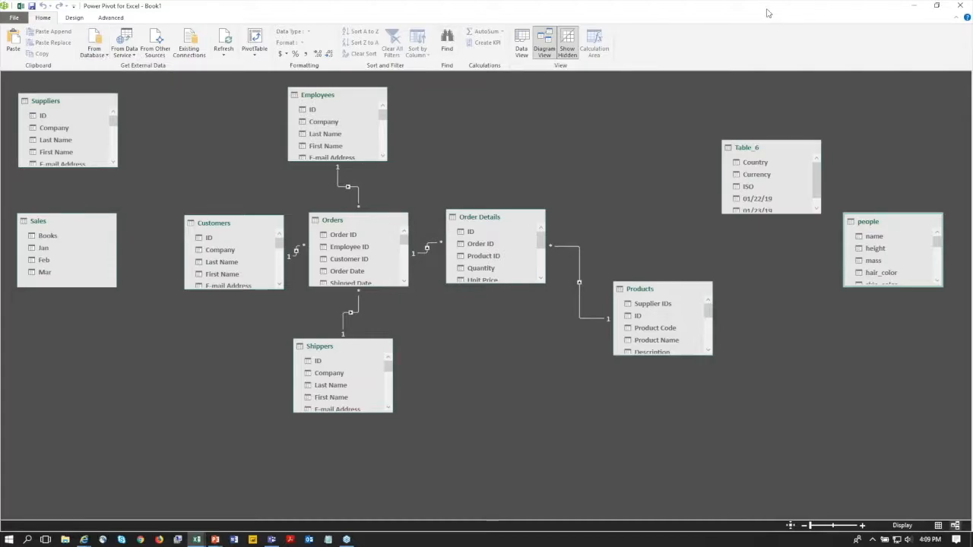
pyautogui.click(916, 6)
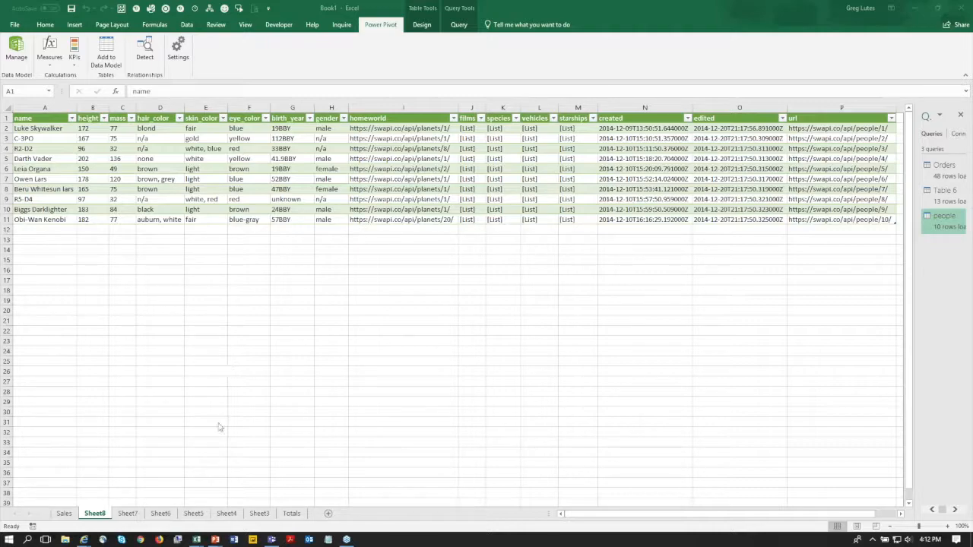
# Examine which COM add-ins are enabled in the Excel options, then close the list without changing anything
pyautogui.click(348, 23)
pyautogui.click(20, 28)
pyautogui.click(17, 26)
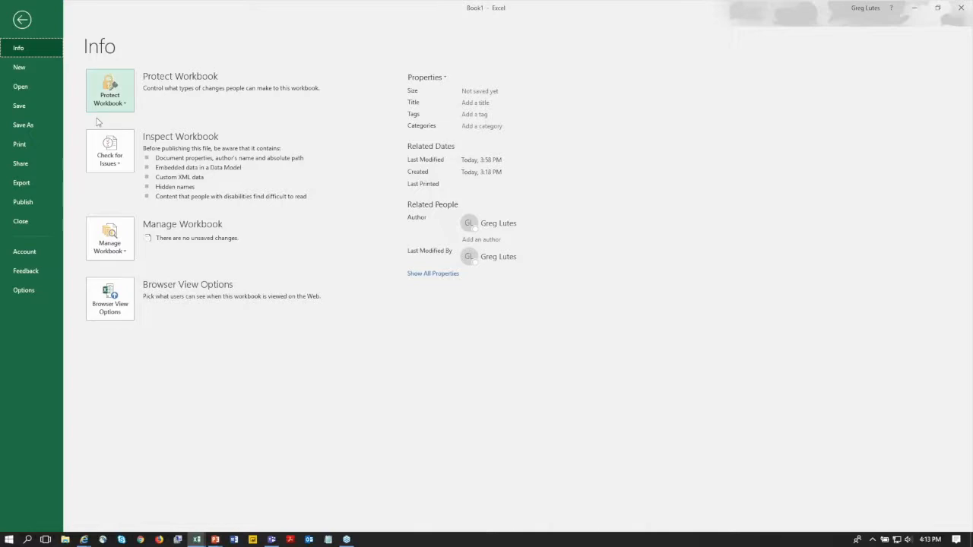
pyautogui.click(23, 290)
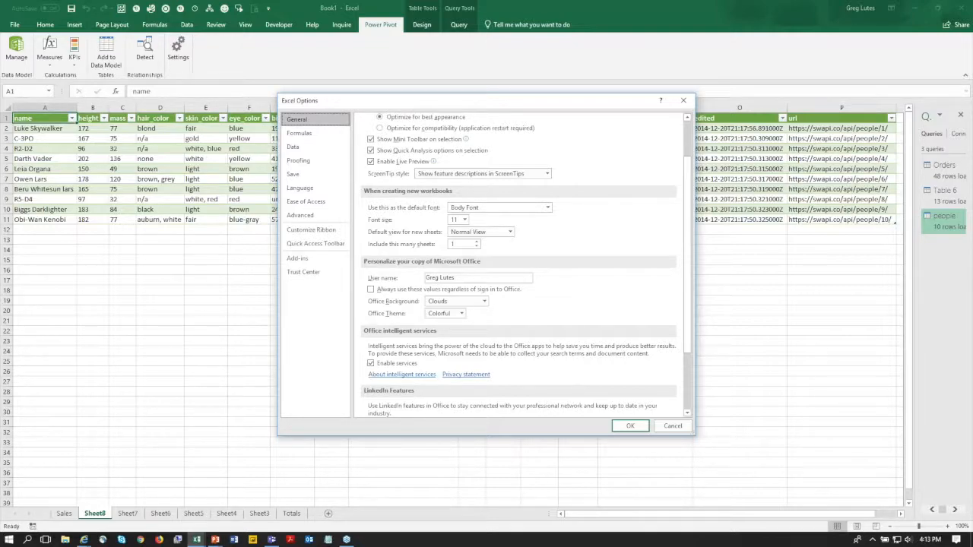
pyautogui.click(322, 261)
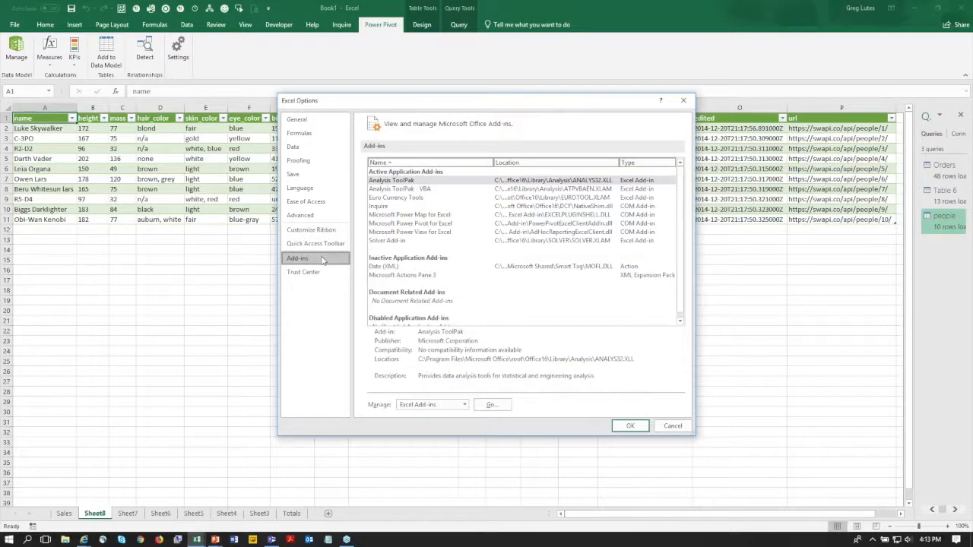
pyautogui.click(465, 406)
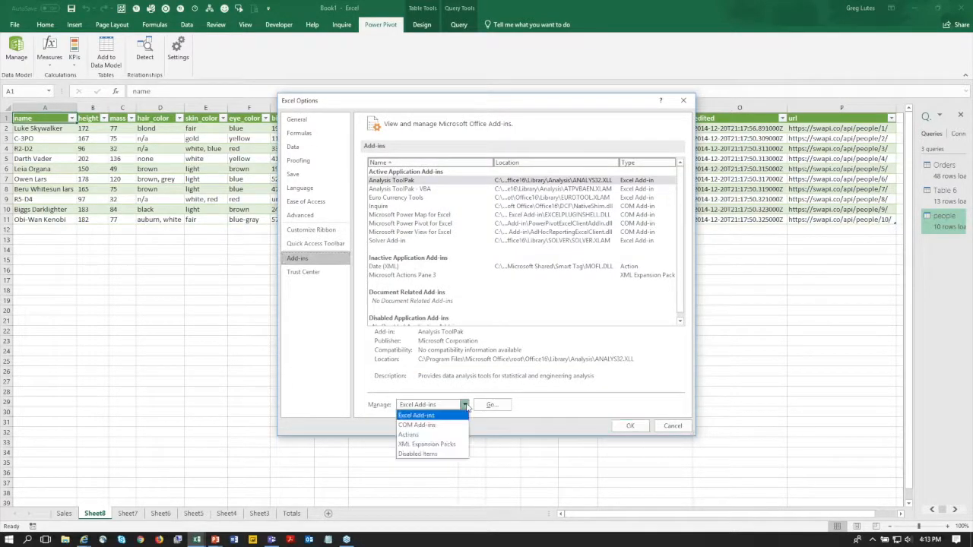
pyautogui.click(430, 425)
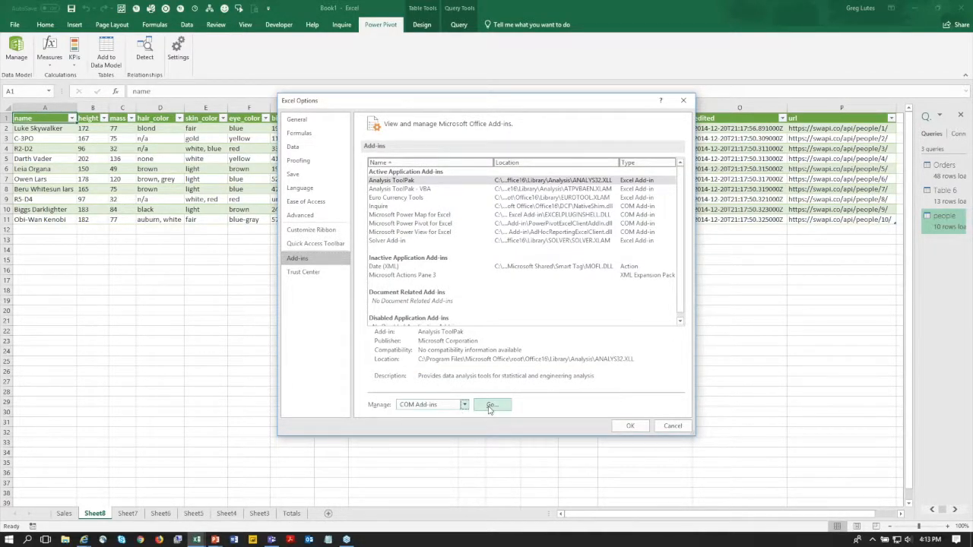
pyautogui.click(491, 406)
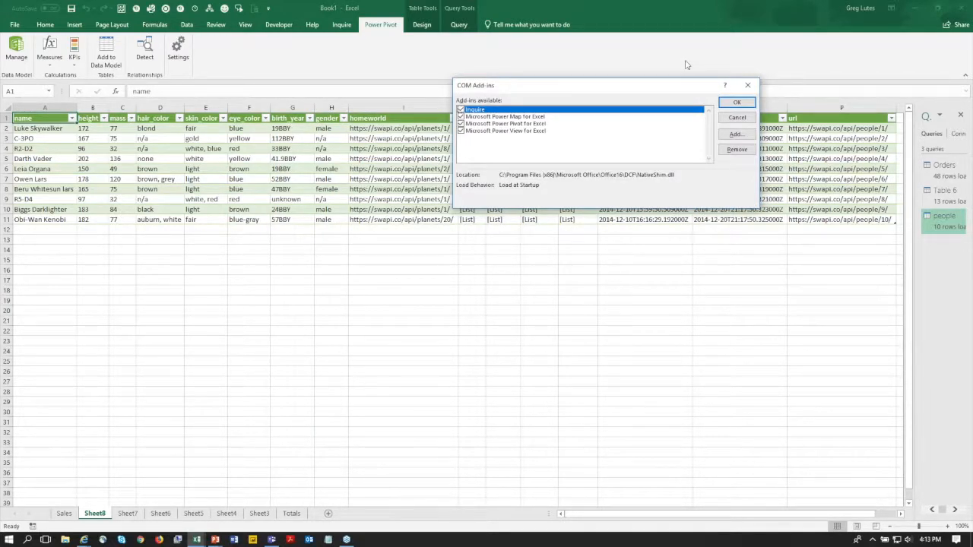
pyautogui.click(752, 88)
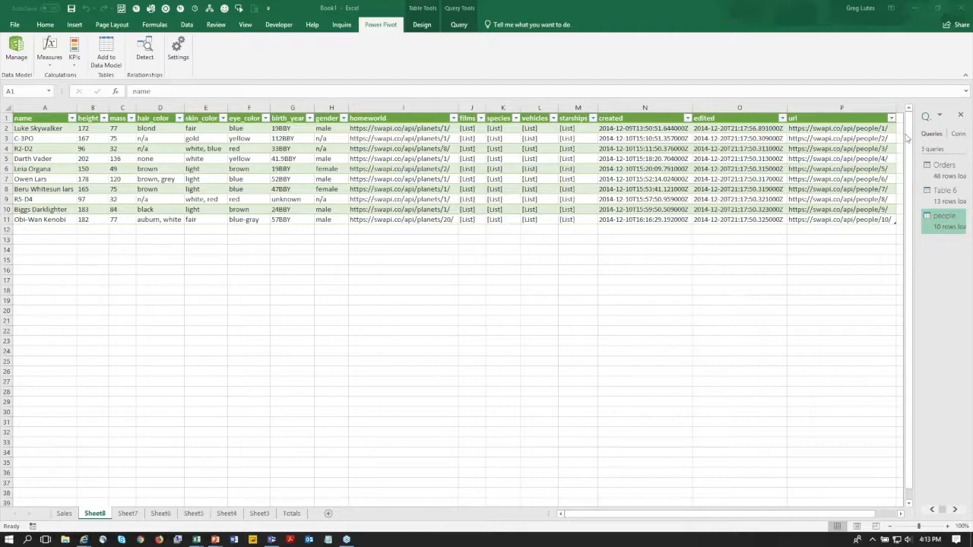
# Widen the Queries & Connections pane and preview the people query's details
pyautogui.click(868, 67)
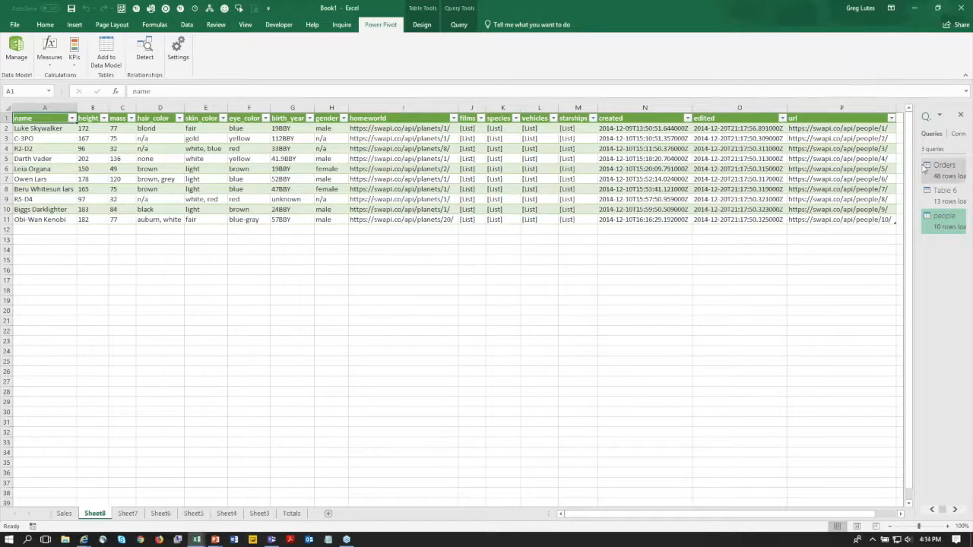
pyautogui.moveTo(916, 164); pyautogui.dragTo(660, 207)
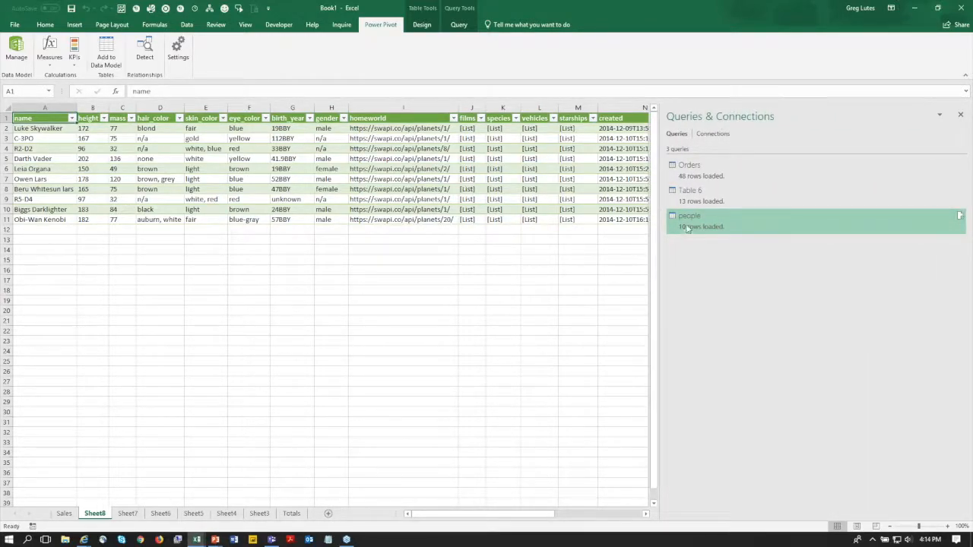
pyautogui.moveTo(688, 228)
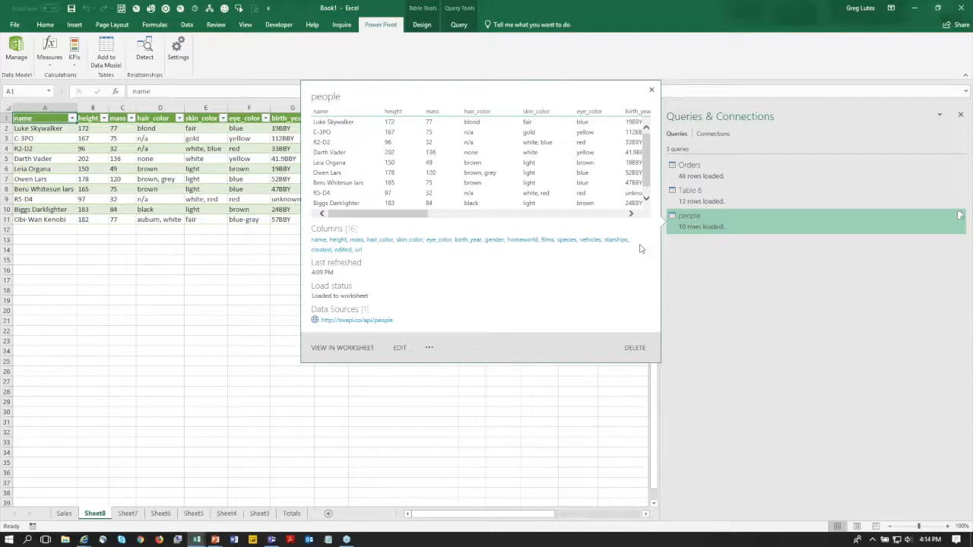
# Select a cell in the people table's eye_color column and display the table's design and external data options
pyautogui.click(239, 181)
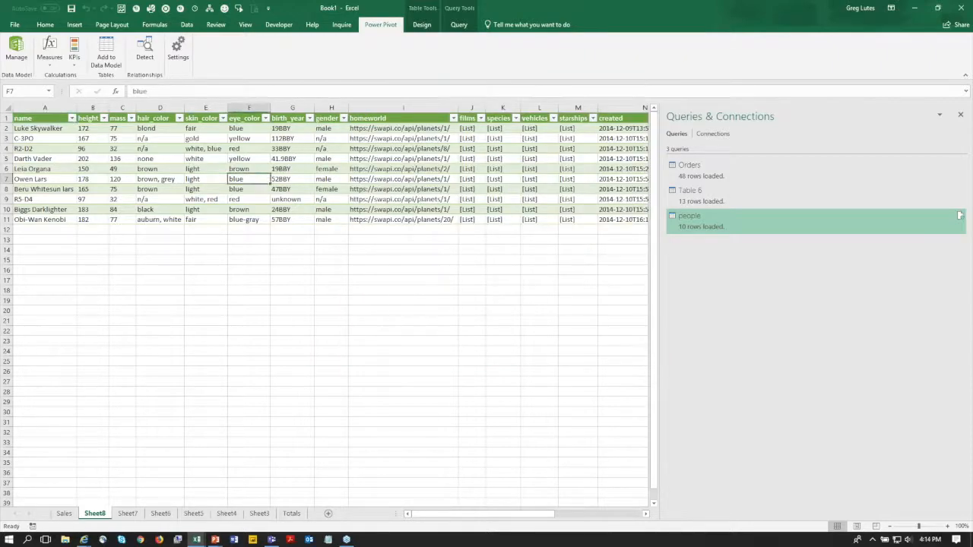
pyautogui.click(421, 24)
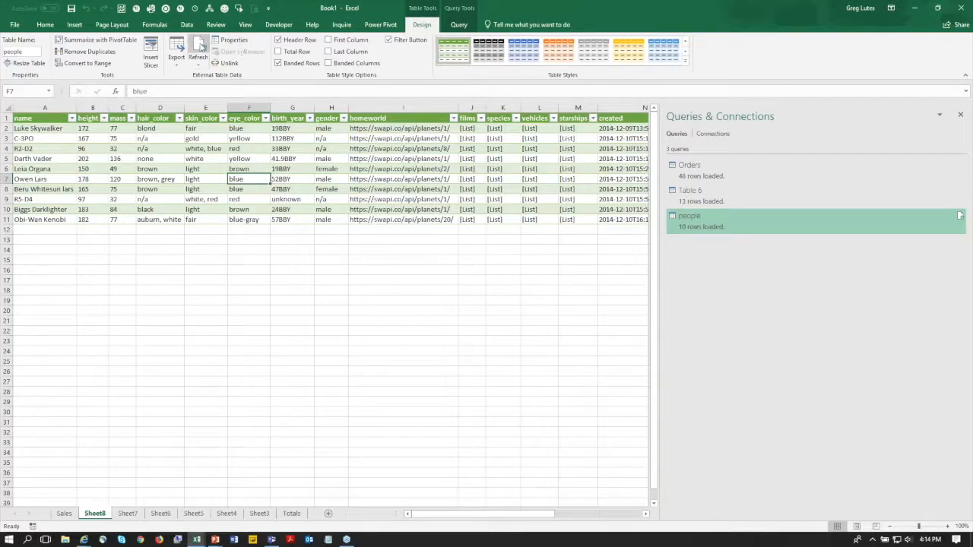